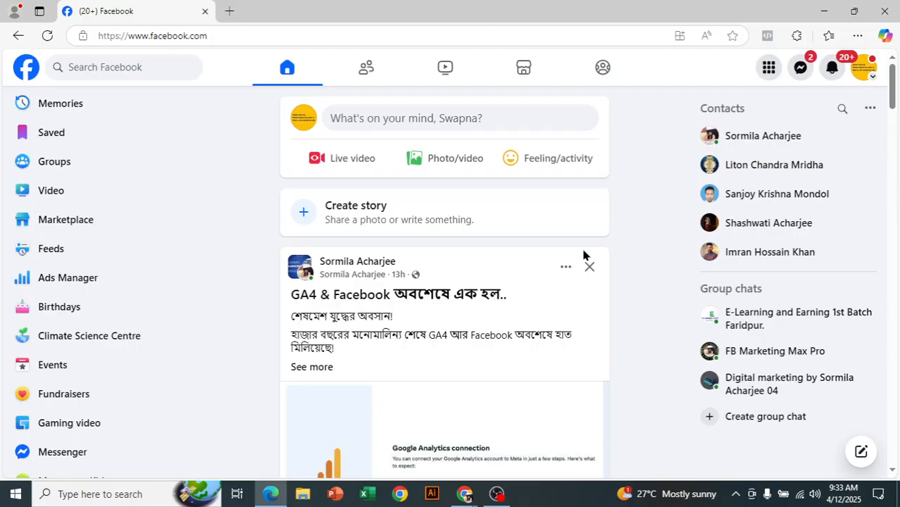
Open the Pages entry from the left sidebar in a new browser tab
{"action": "scroll", "coordinate": [655, 274], "scroll_direction": "down", "scroll_amount": 2}
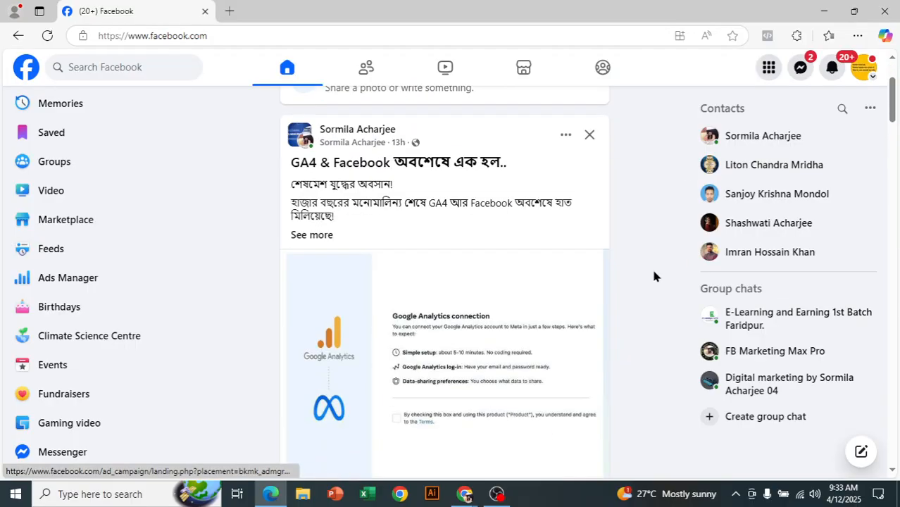
{"action": "scroll", "coordinate": [652, 279], "scroll_direction": "down", "scroll_amount": 1}
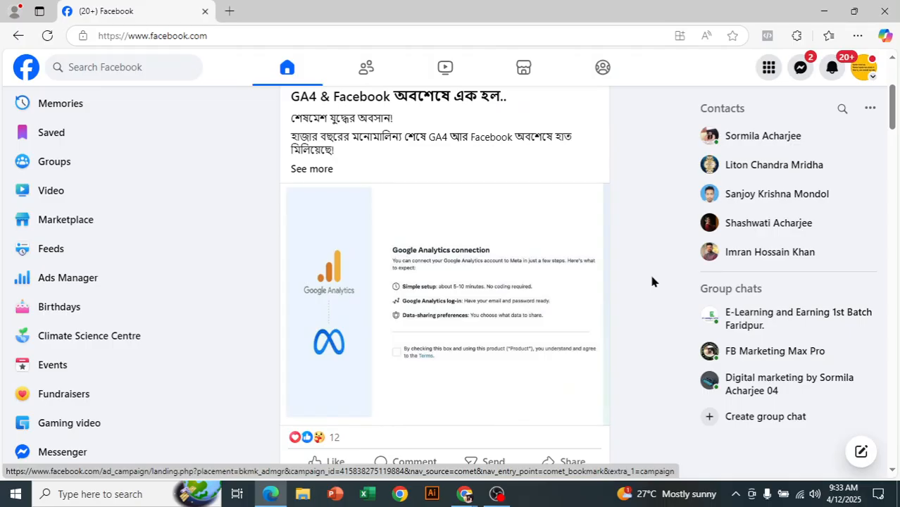
{"action": "scroll", "coordinate": [652, 281], "scroll_direction": "up", "scroll_amount": 1}
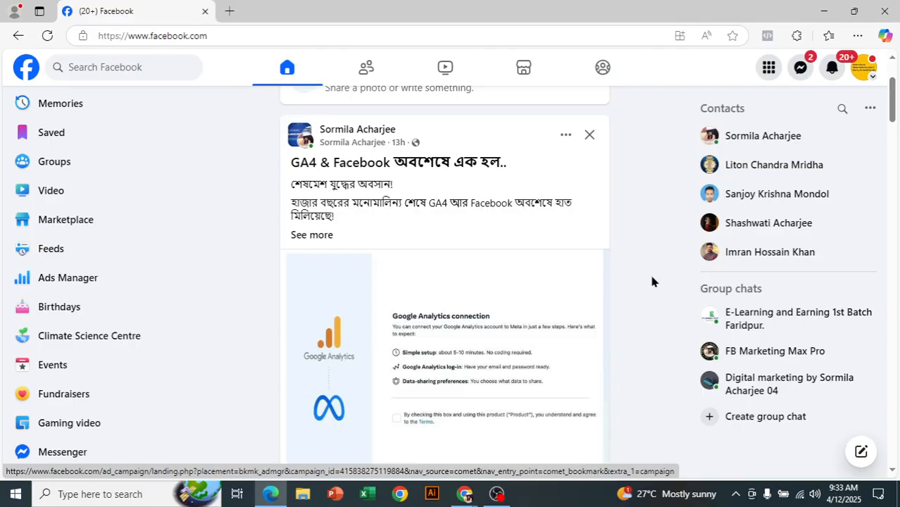
{"action": "scroll", "coordinate": [653, 282], "scroll_direction": "down", "scroll_amount": 1}
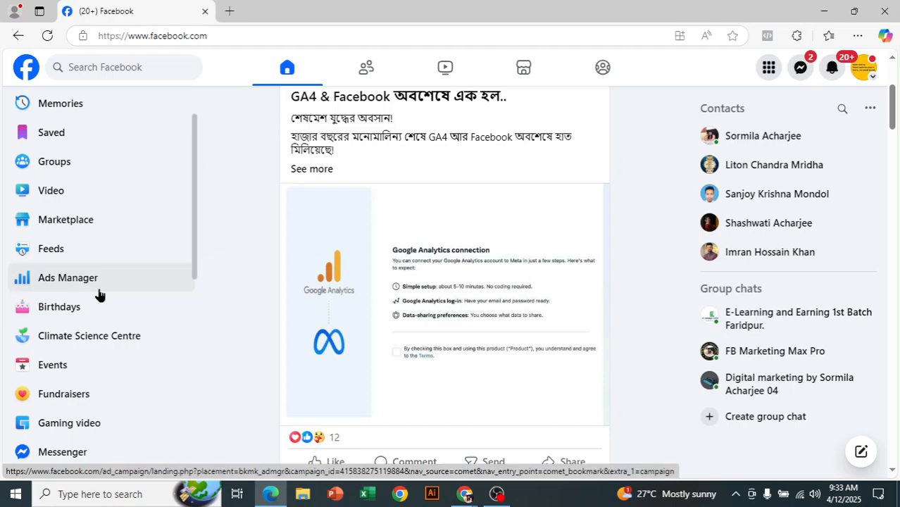
{"action": "scroll", "coordinate": [119, 254], "scroll_direction": "up", "scroll_amount": 1}
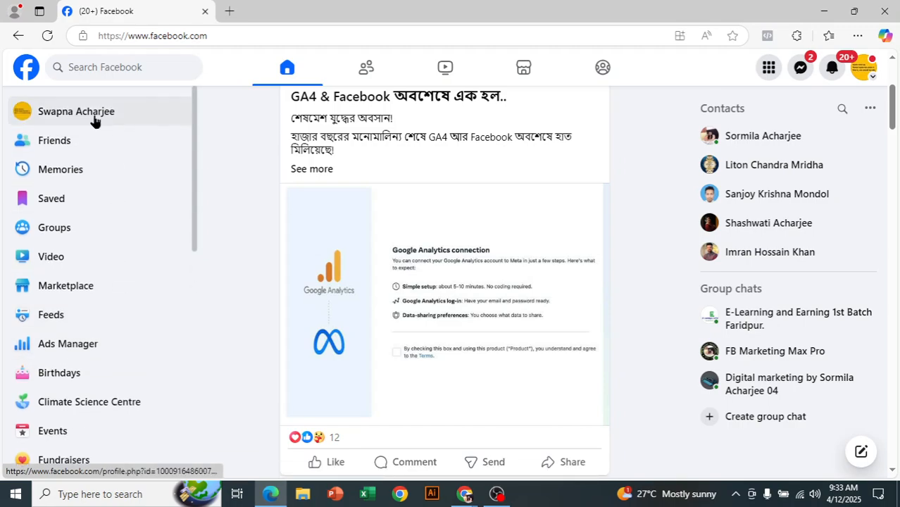
{"action": "scroll", "coordinate": [134, 187], "scroll_direction": "down", "scroll_amount": 2}
{"action": "scroll", "coordinate": [138, 193], "scroll_direction": "down", "scroll_amount": 4}
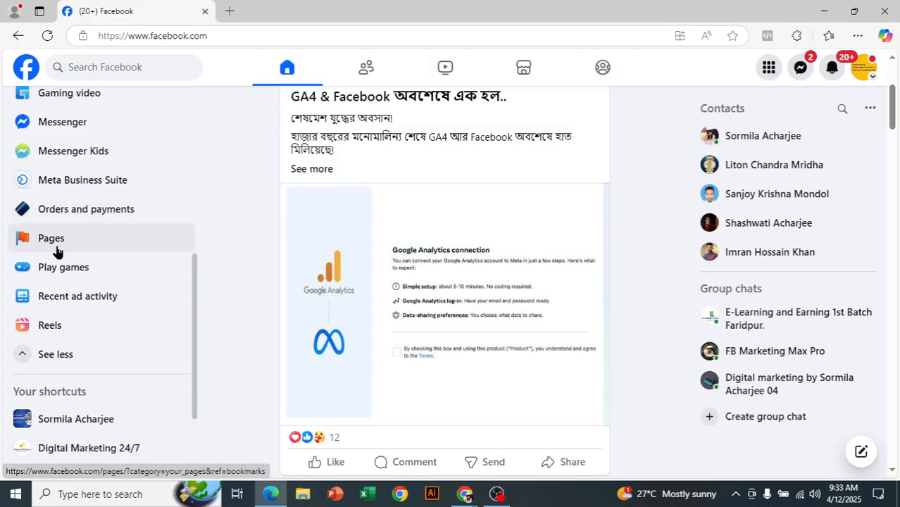
{"action": "right_click", "coordinate": [56, 242]}
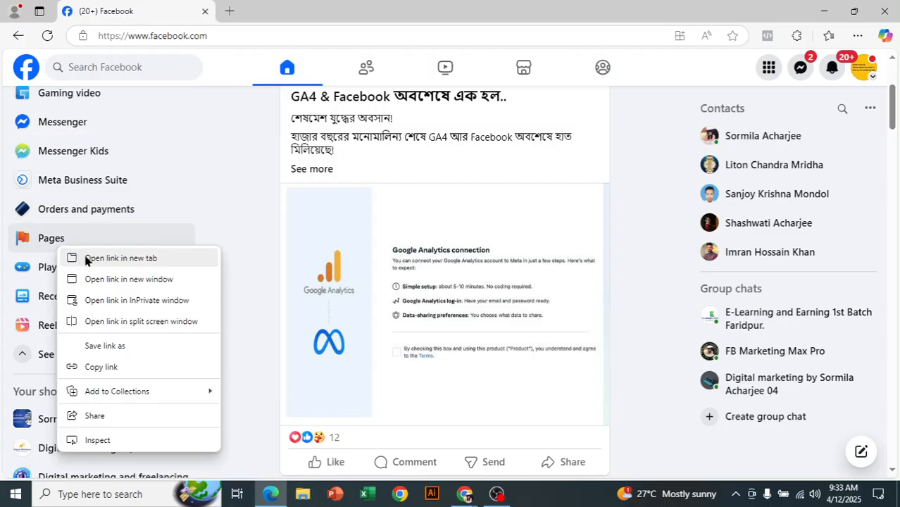
{"action": "left_click", "coordinate": [87, 258]}
Switch to the new tab and view the list of Pages you manage
{"action": "left_click", "coordinate": [269, 7]}
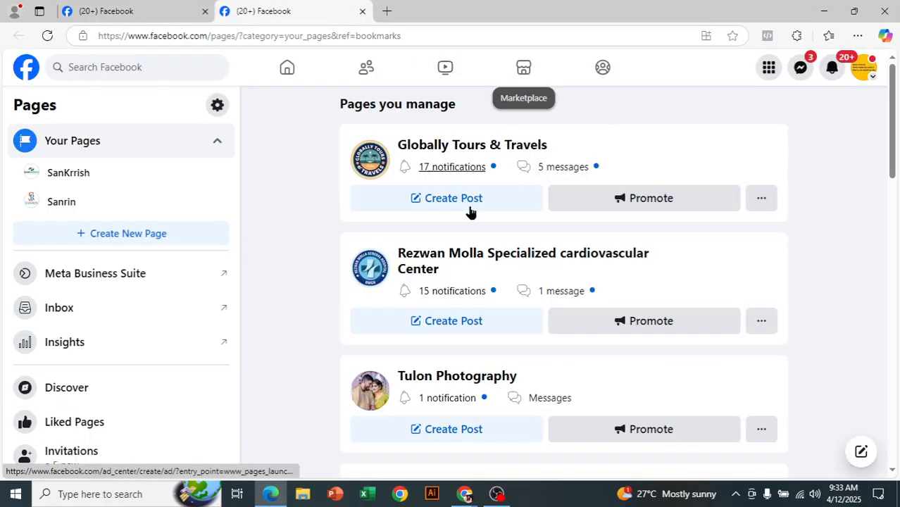
{"action": "scroll", "coordinate": [395, 172], "scroll_direction": "down", "scroll_amount": 1}
{"action": "scroll", "coordinate": [478, 255], "scroll_direction": "down", "scroll_amount": 2}
{"action": "scroll", "coordinate": [479, 255], "scroll_direction": "up", "scroll_amount": 3}
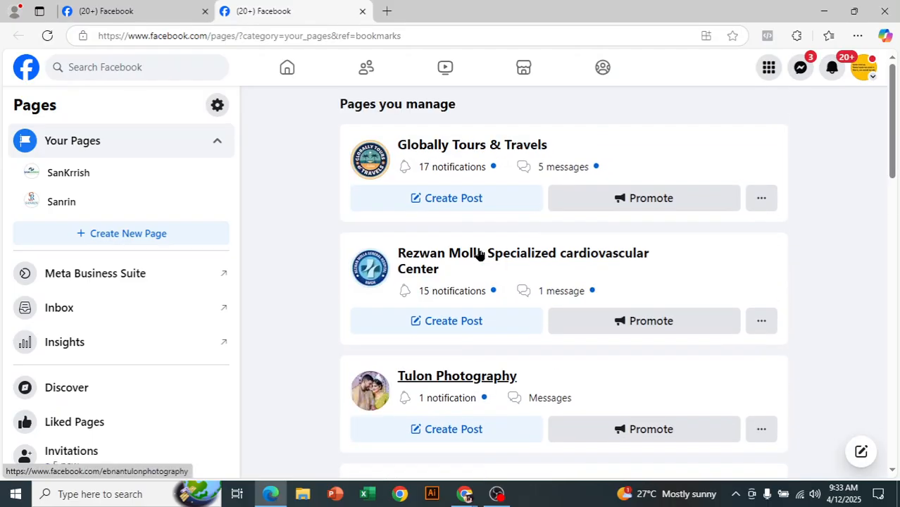
Start a new Page with Create New Page and name it 'FB Digital Ads'
{"action": "left_click", "coordinate": [142, 237]}
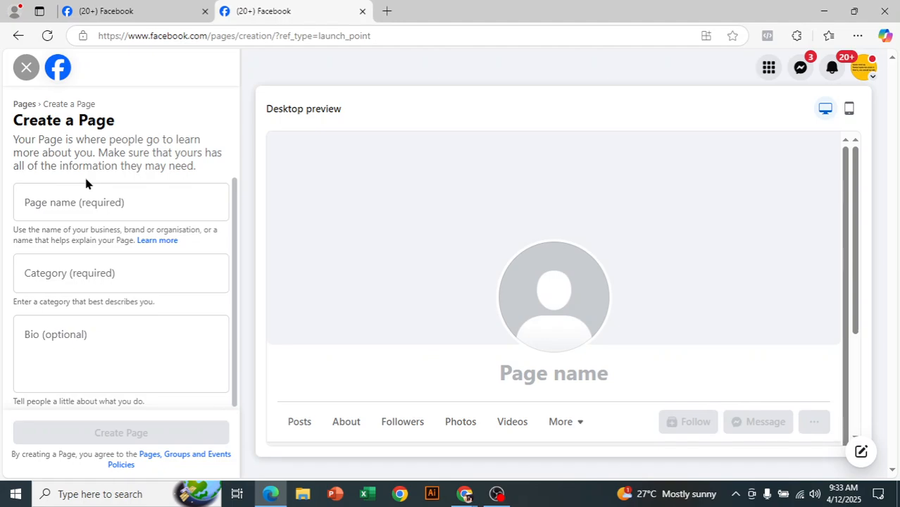
{"action": "left_click", "coordinate": [92, 205]}
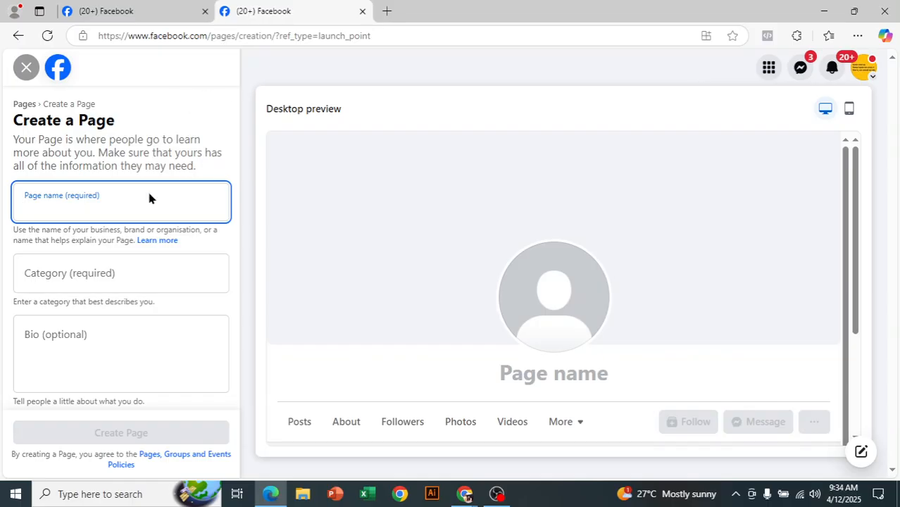
{"action": "type", "text": "F"}
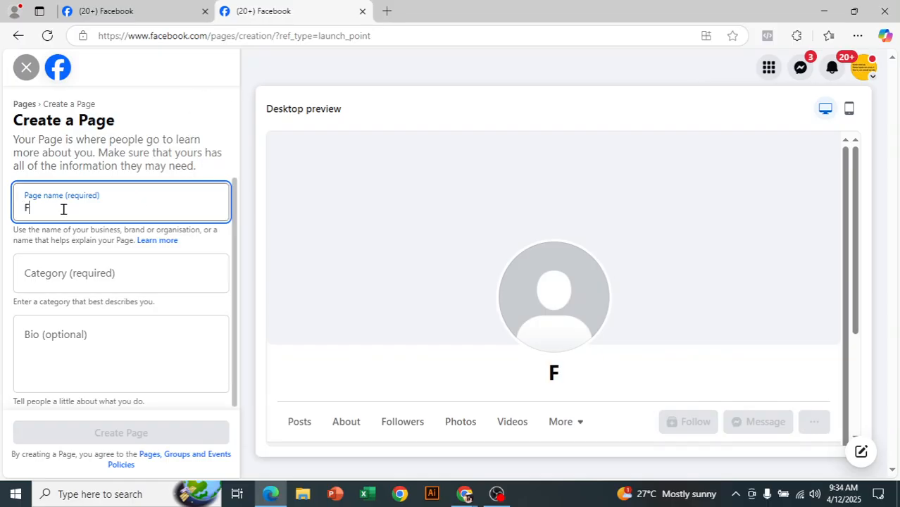
{"action": "type", "text": "B Digital"}
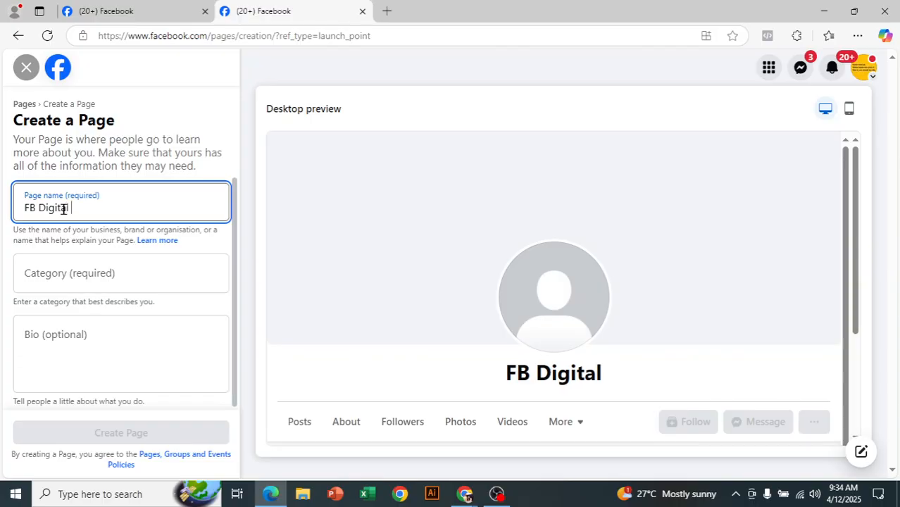
{"action": "type", "text": " Ads"}
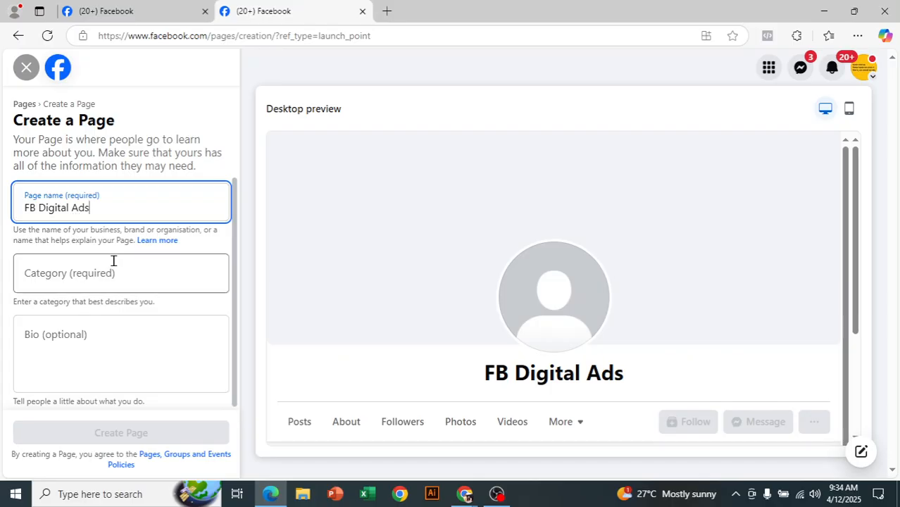
Add Digital creator and Social media agency as the Page's categories
{"action": "left_click", "coordinate": [113, 271]}
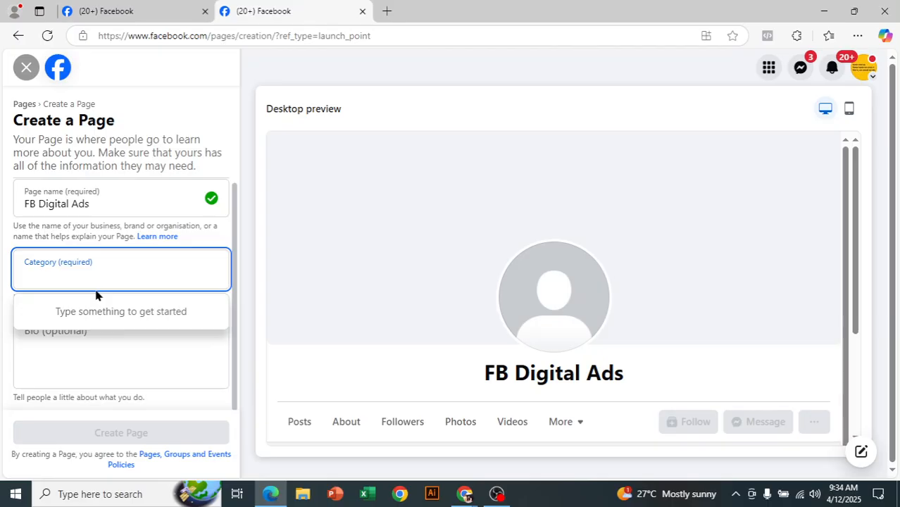
{"action": "type", "text": "free"}
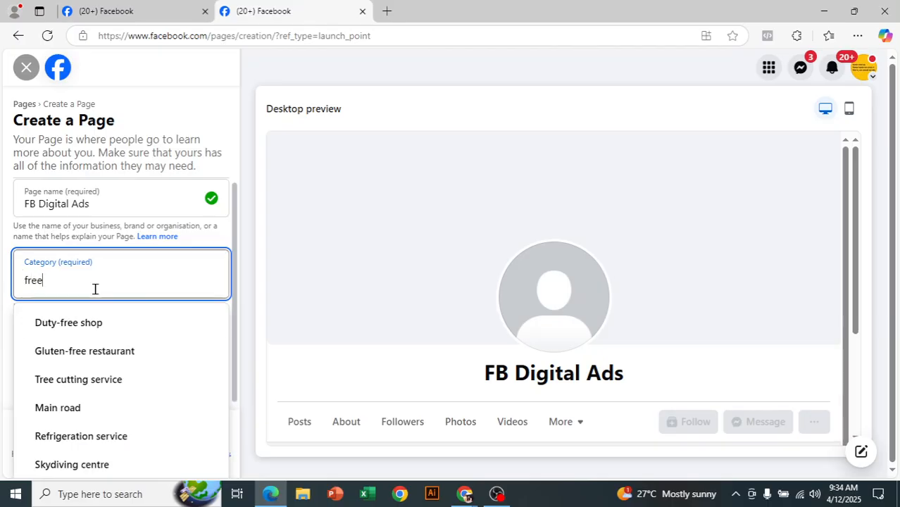
{"action": "type", "text": "l"}
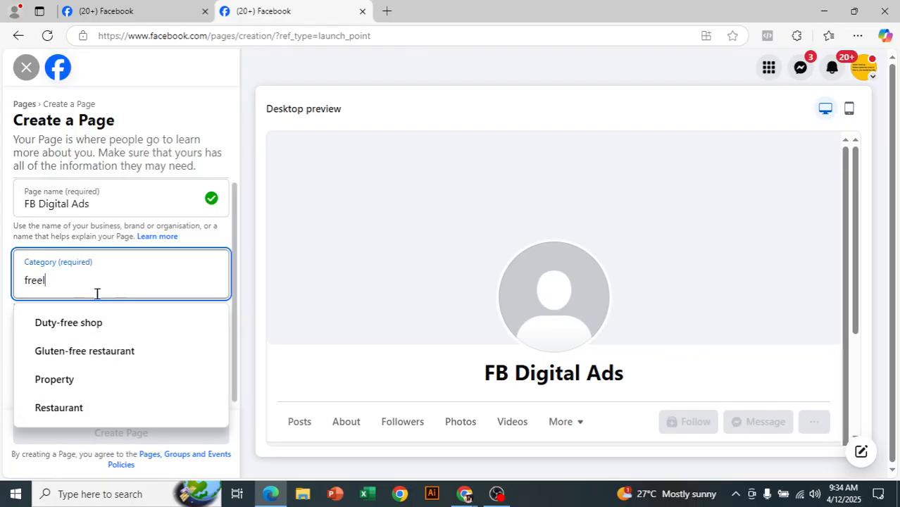
{"action": "double_click", "coordinate": [18, 285]}
{"action": "key", "text": "BackSpace"}
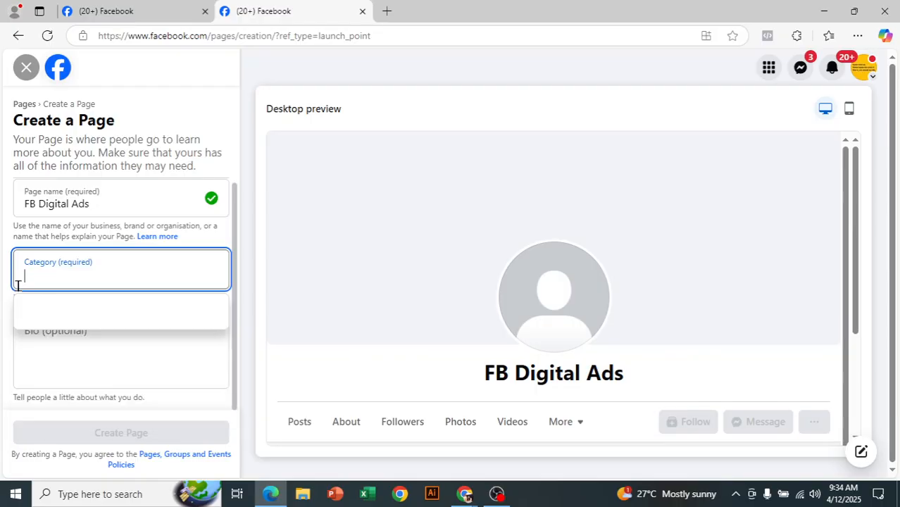
{"action": "type", "text": "digit"}
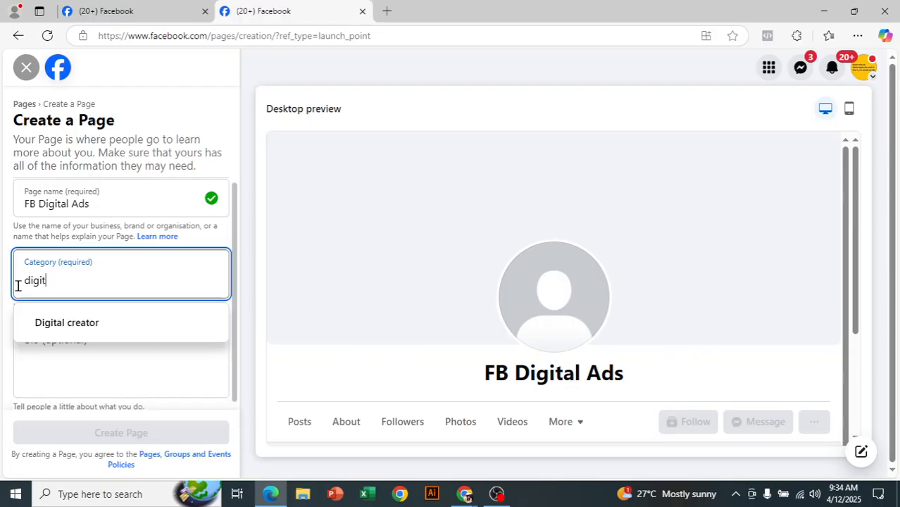
{"action": "type", "text": "al"}
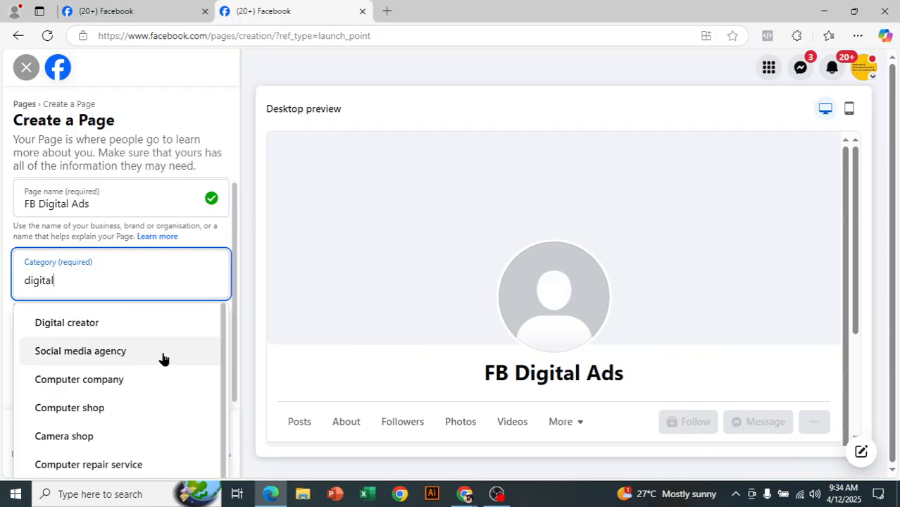
{"action": "scroll", "coordinate": [137, 363], "scroll_direction": "down", "scroll_amount": 1}
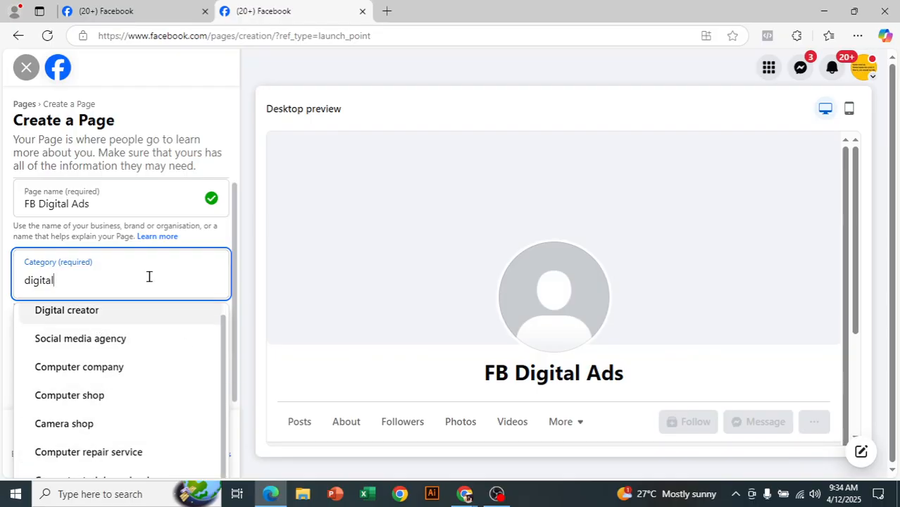
{"action": "scroll", "coordinate": [92, 373], "scroll_direction": "up", "scroll_amount": 1}
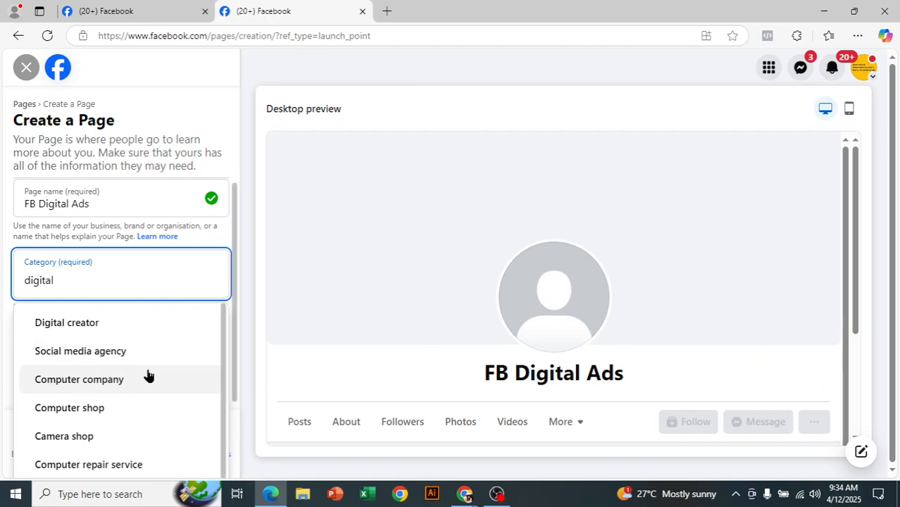
{"action": "left_click", "coordinate": [100, 338]}
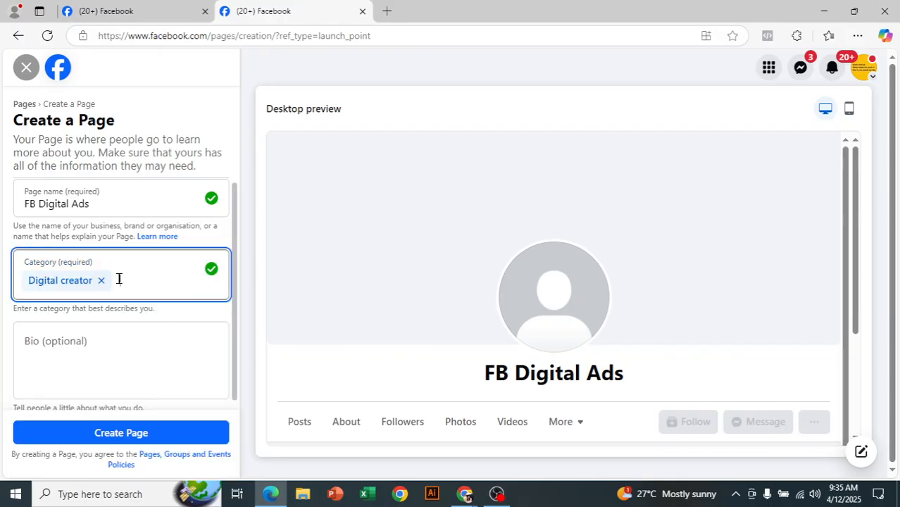
{"action": "type", "text": "Social"}
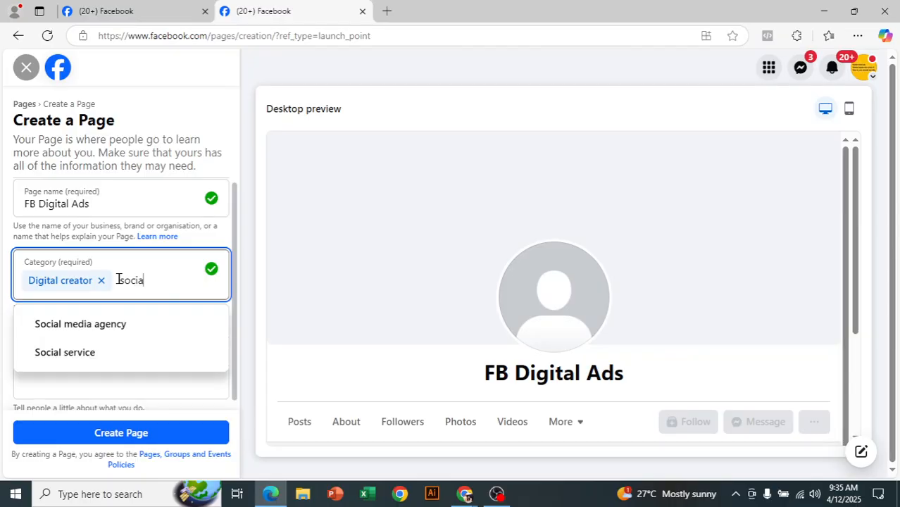
{"action": "left_click", "coordinate": [129, 325]}
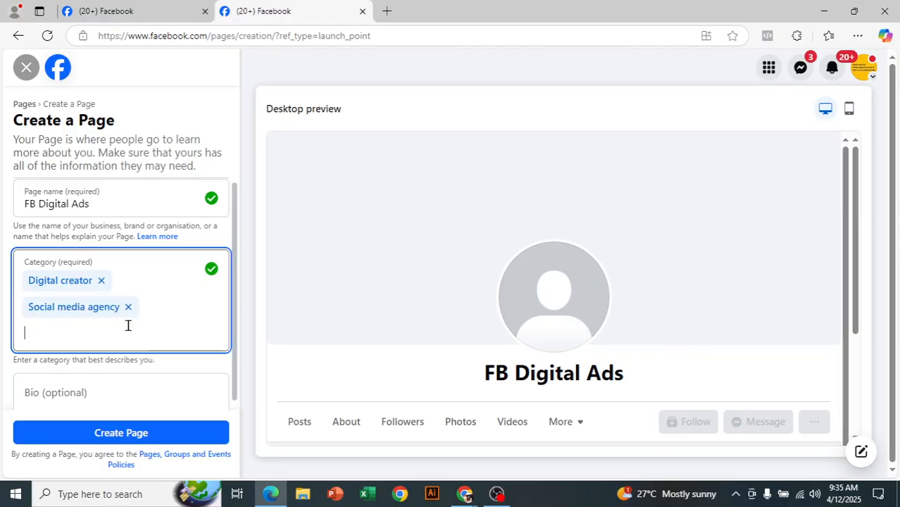
{"action": "scroll", "coordinate": [106, 339], "scroll_direction": "down", "scroll_amount": 1}
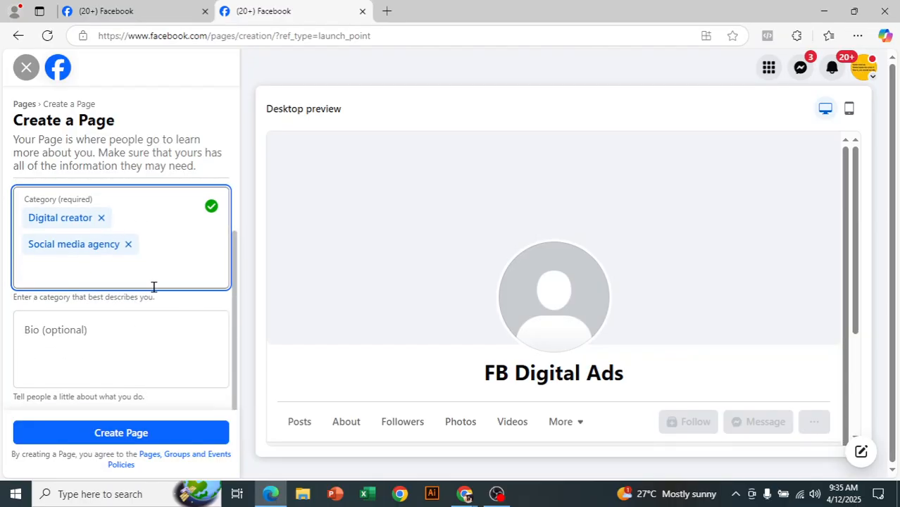
Leave the bio empty and create the FB Digital Ads Page
{"action": "left_click", "coordinate": [126, 329]}
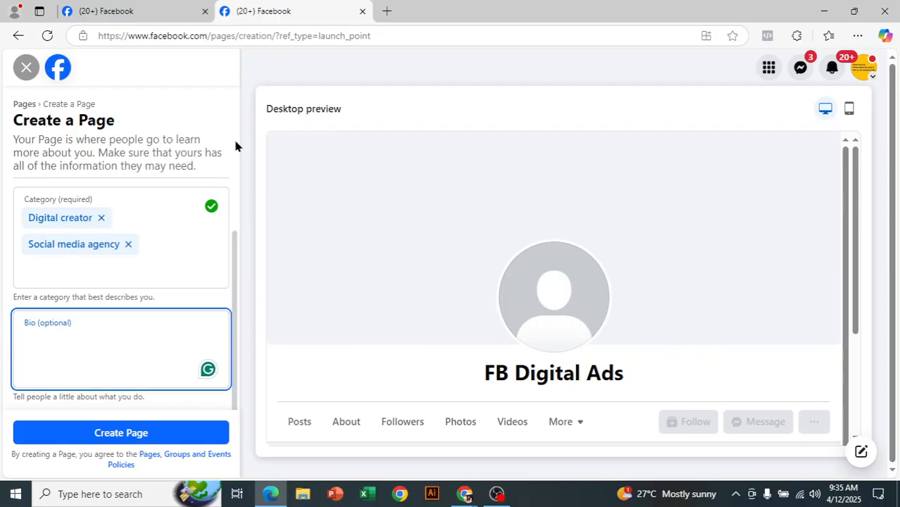
{"action": "scroll", "coordinate": [494, 315], "scroll_direction": "down", "scroll_amount": 1}
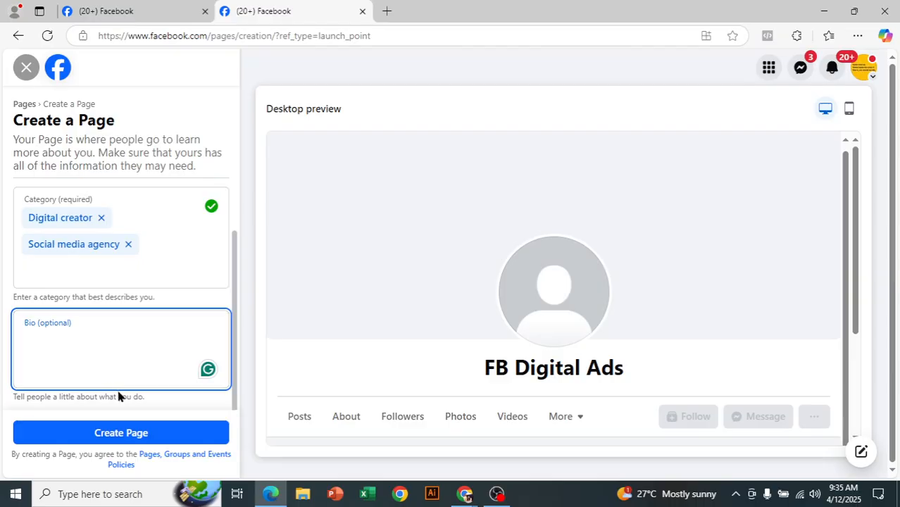
{"action": "left_click", "coordinate": [117, 436]}
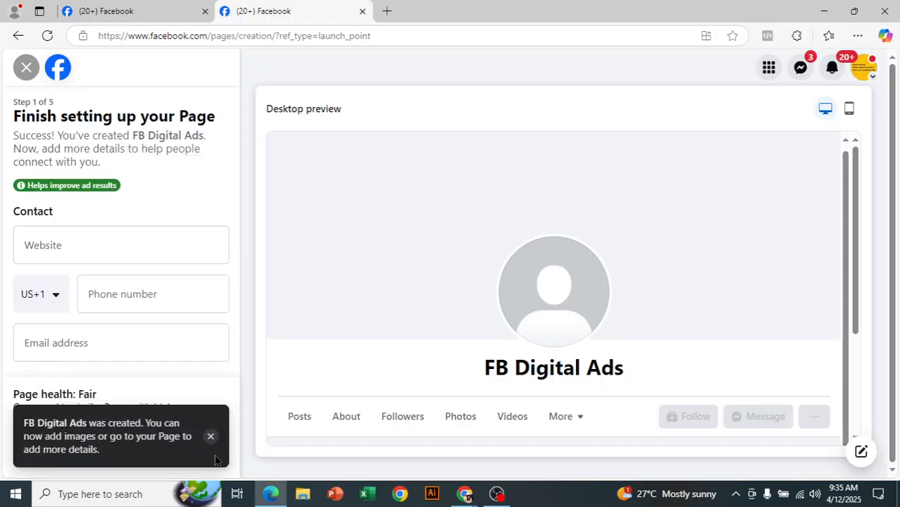
{"action": "left_click", "coordinate": [211, 438]}
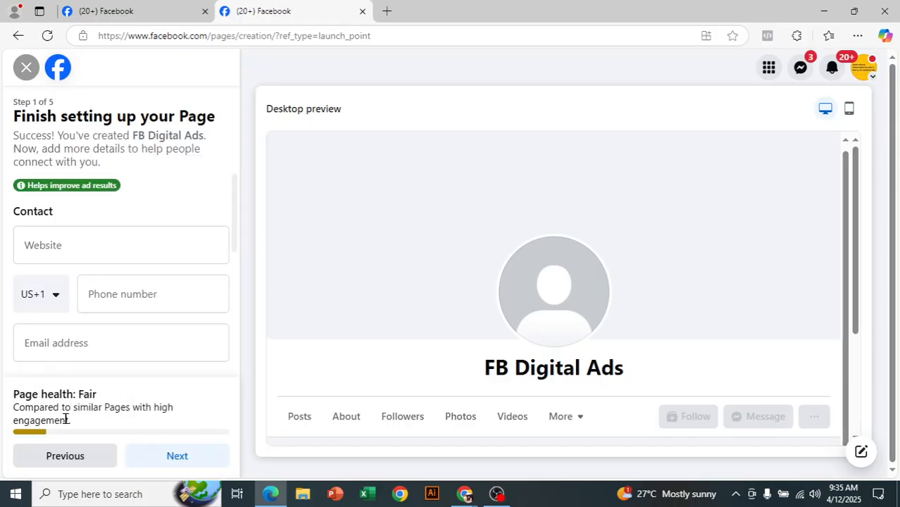
{"action": "scroll", "coordinate": [155, 316], "scroll_direction": "down", "scroll_amount": 2}
{"action": "scroll", "coordinate": [155, 317], "scroll_direction": "up", "scroll_amount": 2}
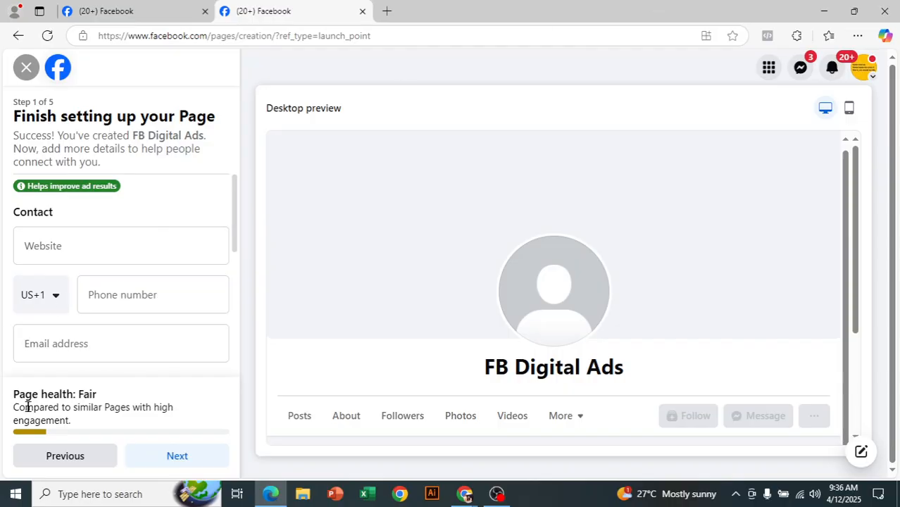
{"action": "left_click_drag", "start_coordinate": [20, 100], "coordinate": [38, 104]}
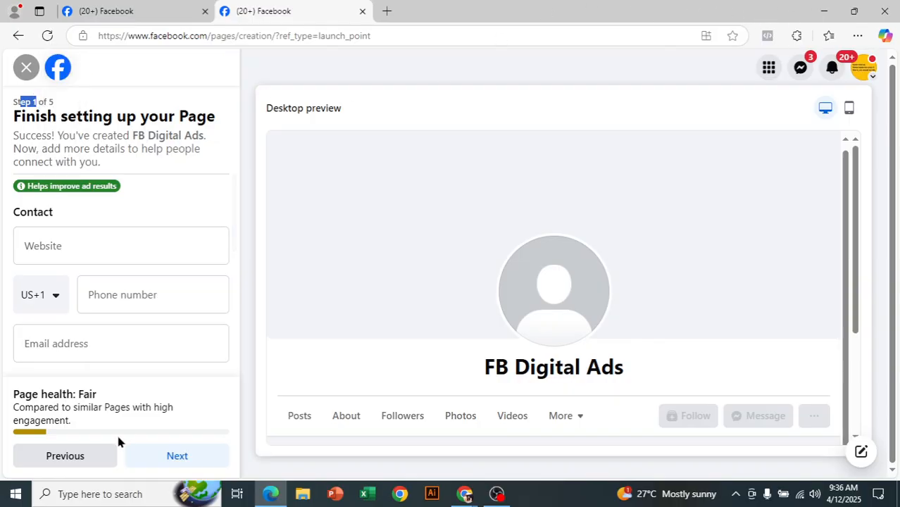
{"action": "scroll", "coordinate": [139, 332], "scroll_direction": "down", "scroll_amount": 3}
{"action": "scroll", "coordinate": [140, 343], "scroll_direction": "down", "scroll_amount": 2}
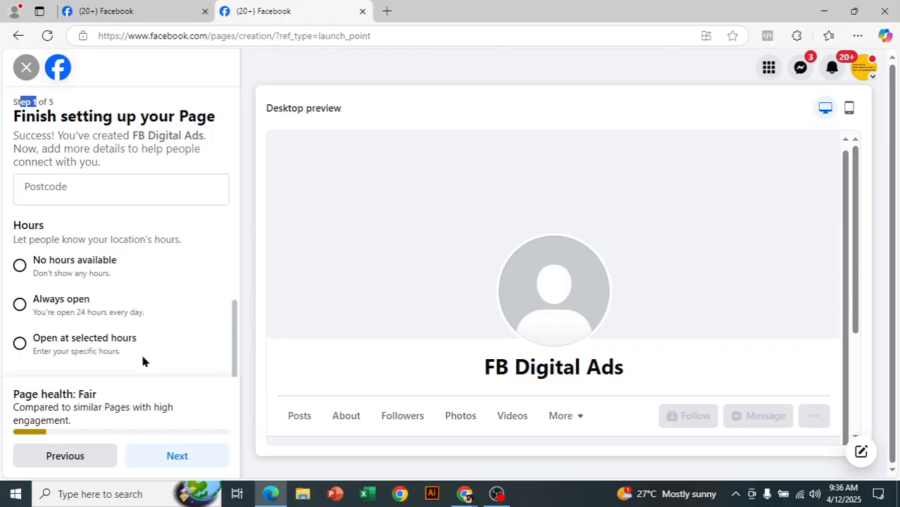
{"action": "scroll", "coordinate": [99, 265], "scroll_direction": "up", "scroll_amount": 5}
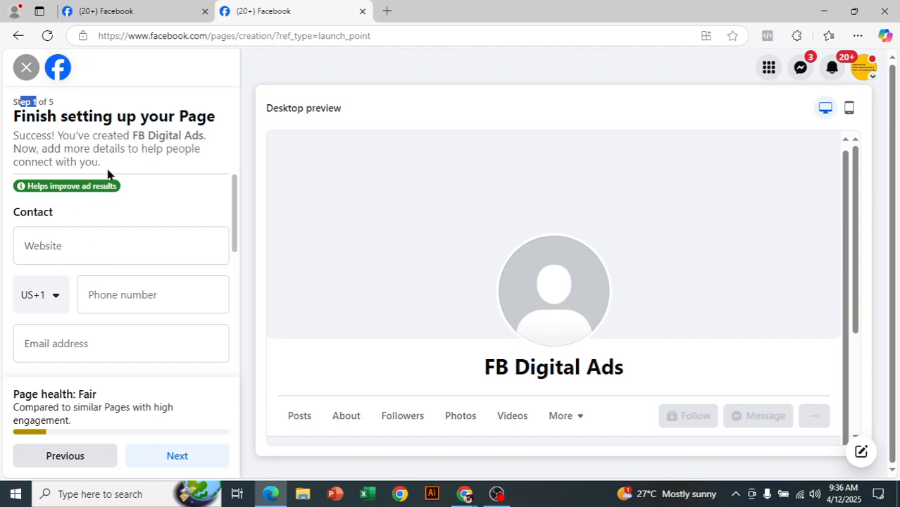
{"action": "left_click", "coordinate": [140, 150]}
{"action": "scroll", "coordinate": [157, 279], "scroll_direction": "down", "scroll_amount": 1}
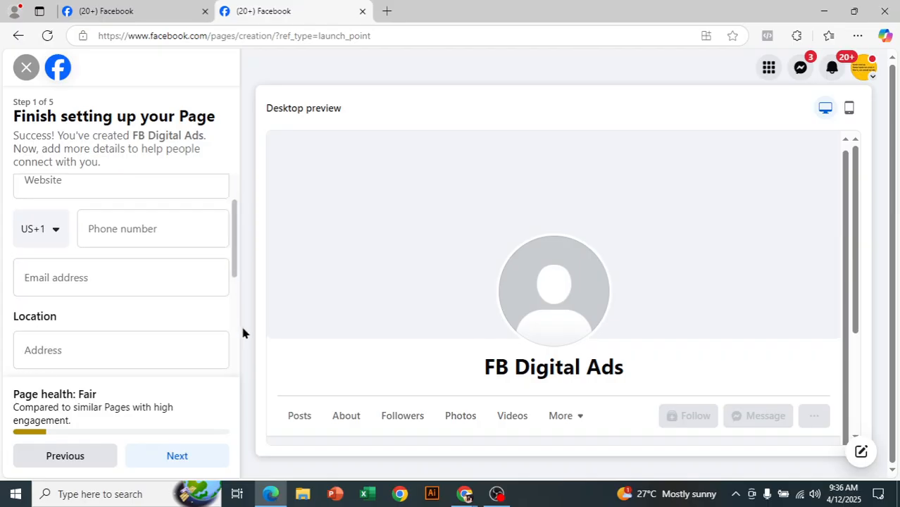
{"action": "scroll", "coordinate": [197, 324], "scroll_direction": "up", "scroll_amount": 1}
{"action": "left_click", "coordinate": [121, 252]}
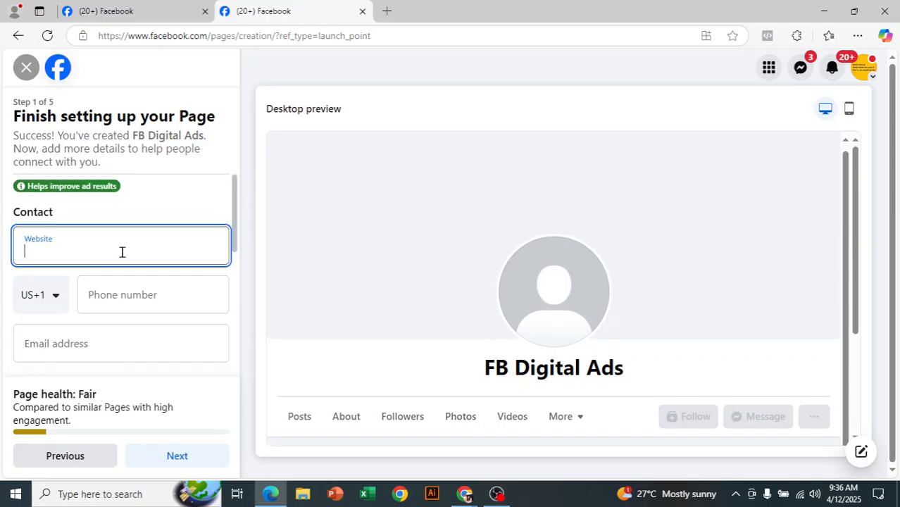
Copy the daraz.com address from a new Edge tab, then return to the Facebook tab
{"action": "left_click", "coordinate": [387, 12]}
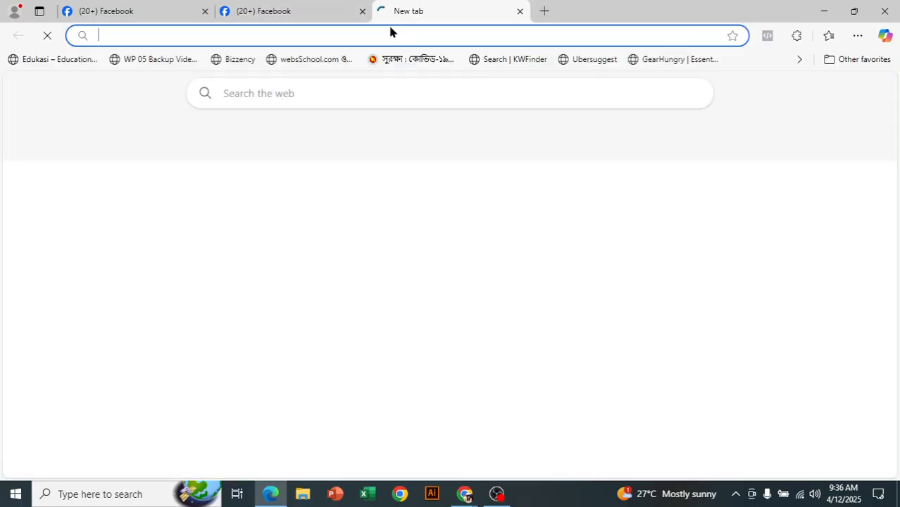
{"action": "type", "text": "darzalex package insert"}
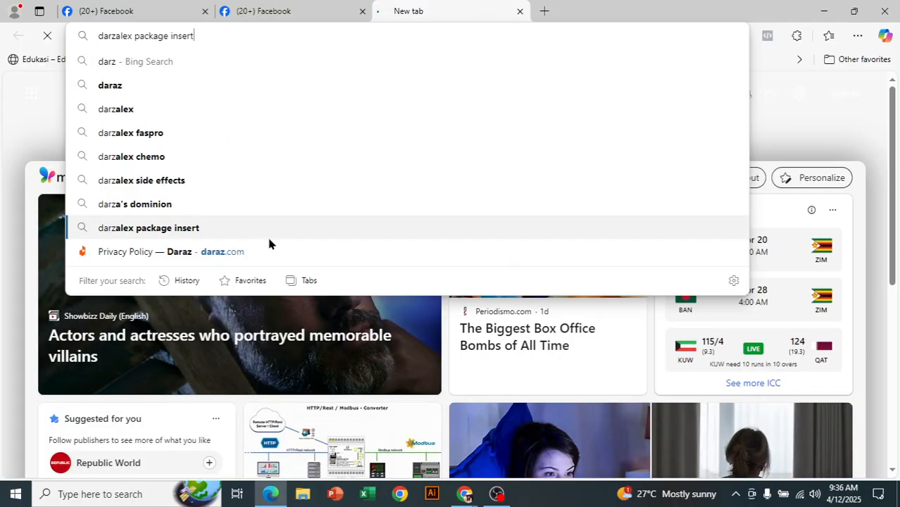
{"action": "left_click", "coordinate": [267, 232]}
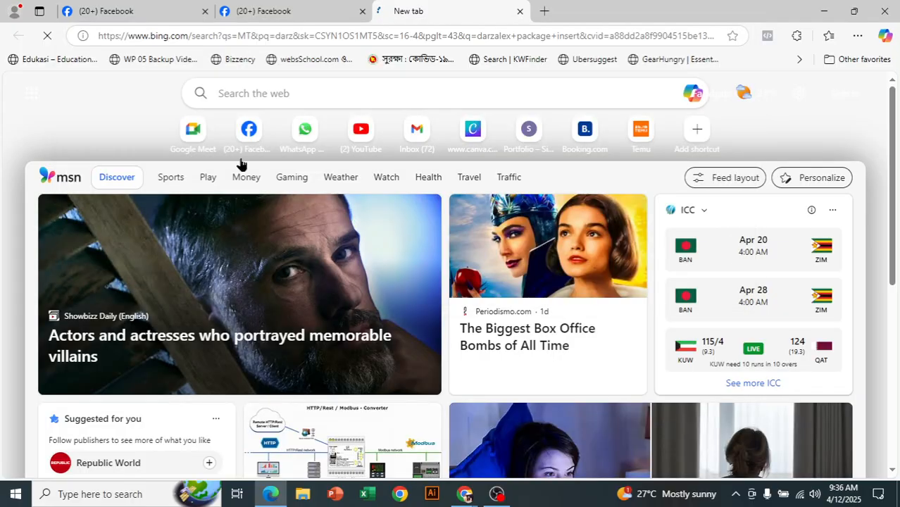
{"action": "left_click", "coordinate": [521, 12]}
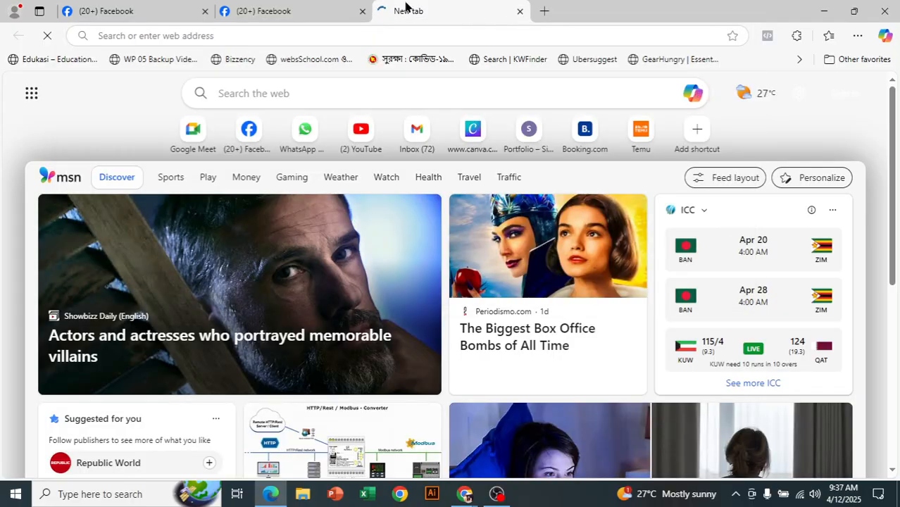
{"action": "left_click", "coordinate": [387, 11]}
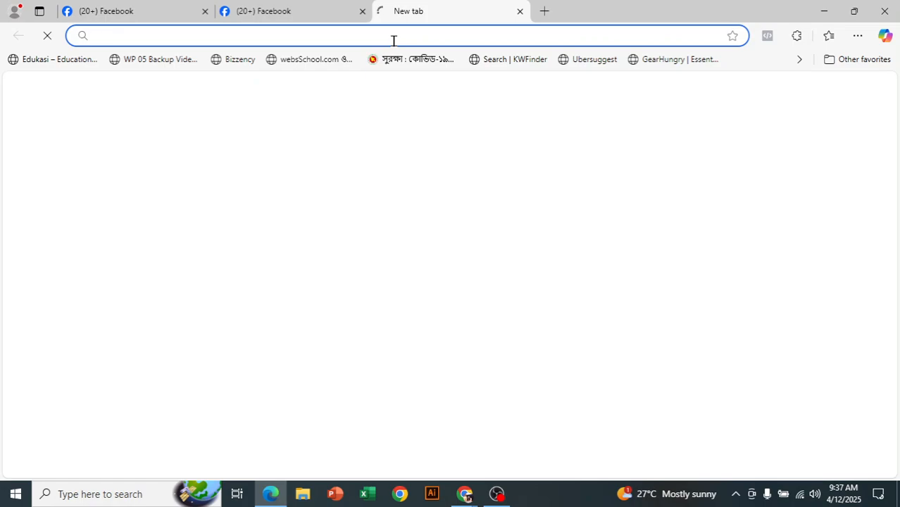
{"action": "type", "text": "daraz"}
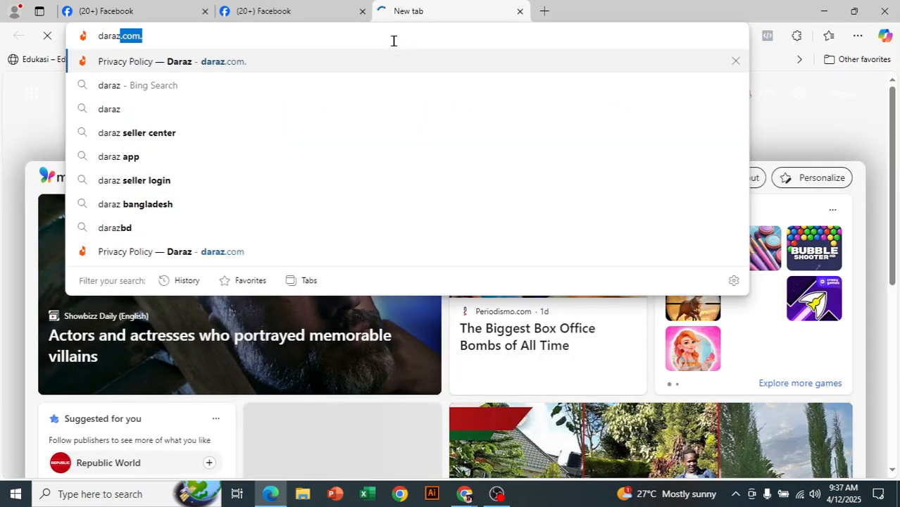
{"action": "left_click", "coordinate": [159, 30]}
{"action": "left_click_drag", "start_coordinate": [145, 35], "coordinate": [98, 35]}
{"action": "right_click", "coordinate": [106, 33]}
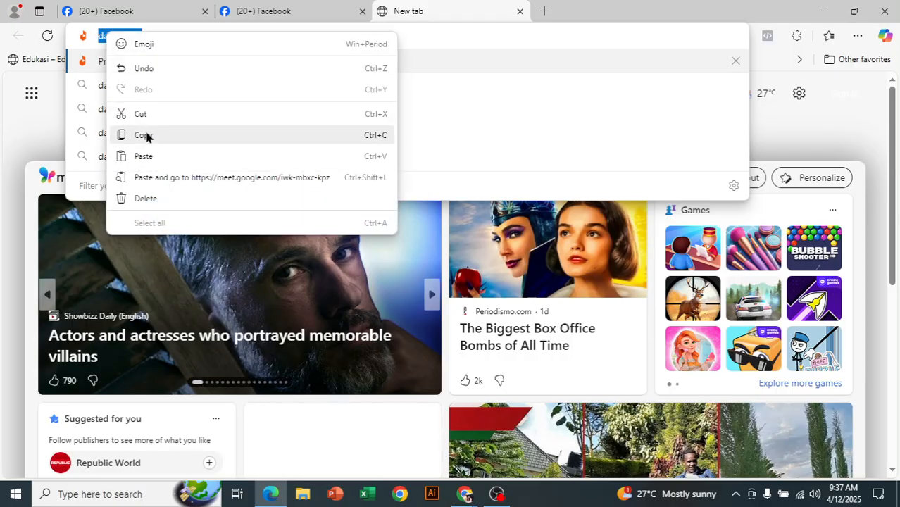
{"action": "left_click", "coordinate": [120, 135]}
{"action": "left_click", "coordinate": [308, 8]}
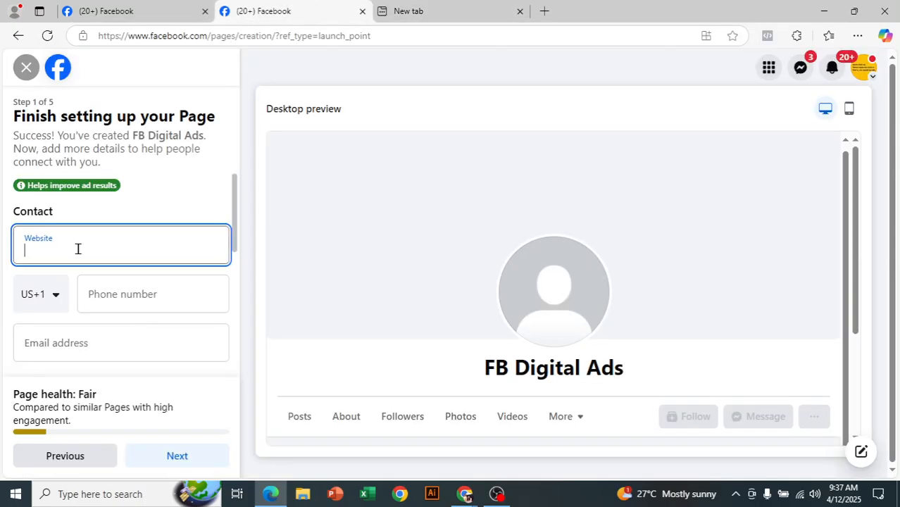
{"action": "key", "text": "ctrl+v"}
{"action": "key", "text": "BackSpace"}
{"action": "key", "text": "BackSpace"}
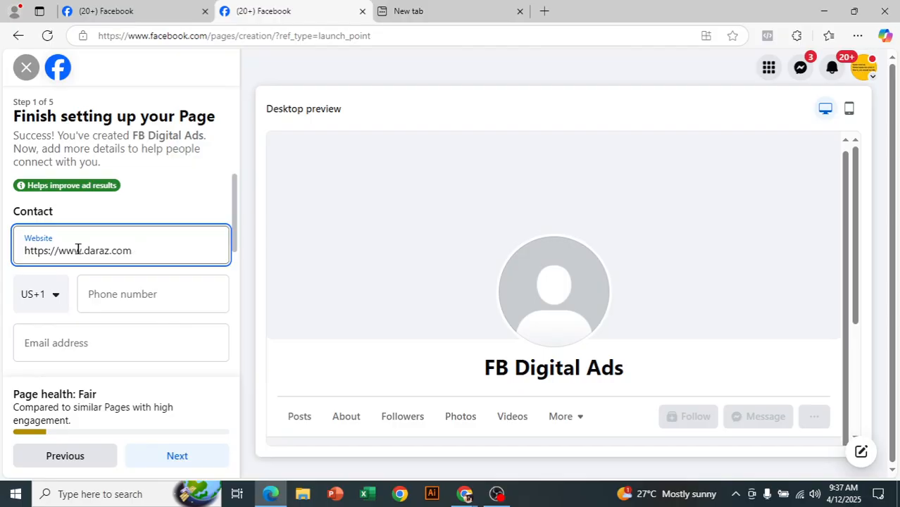
{"action": "scroll", "coordinate": [76, 249], "scroll_direction": "down", "scroll_amount": 1}
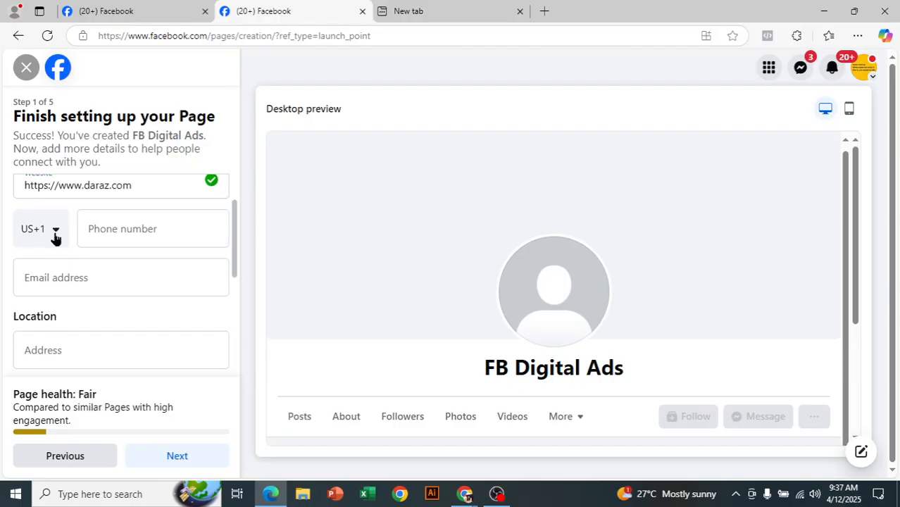
Set the phone country code to Bangladesh +880 and enter the business phone number
{"action": "left_click", "coordinate": [55, 239]}
{"action": "scroll", "coordinate": [76, 341], "scroll_direction": "down", "scroll_amount": 3}
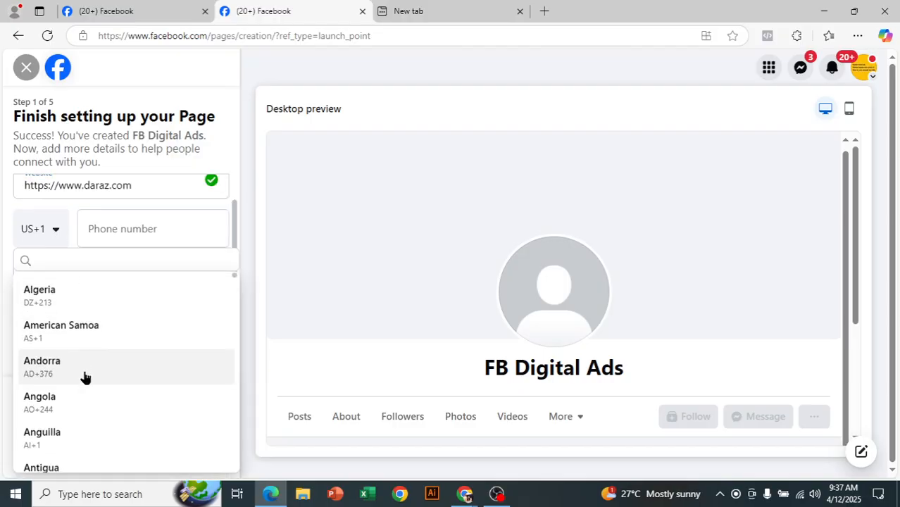
{"action": "scroll", "coordinate": [85, 381], "scroll_direction": "down", "scroll_amount": 4}
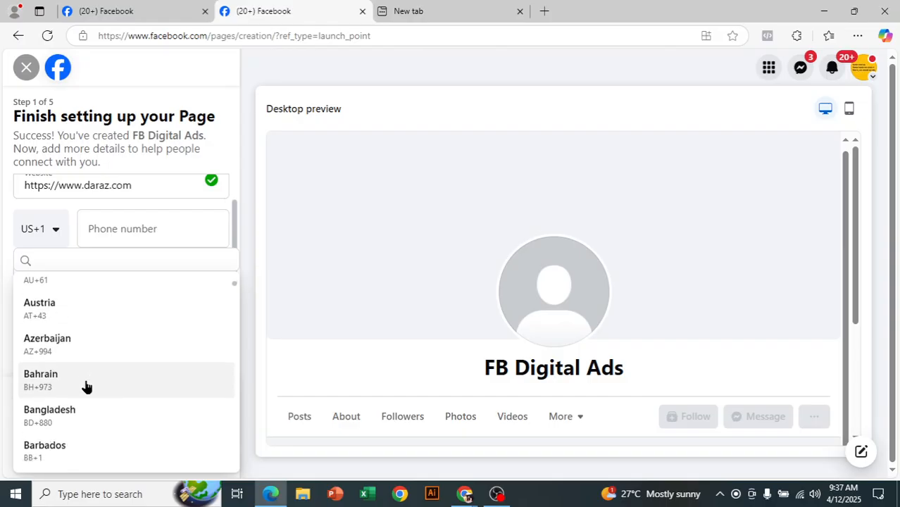
{"action": "left_click", "coordinate": [77, 371]}
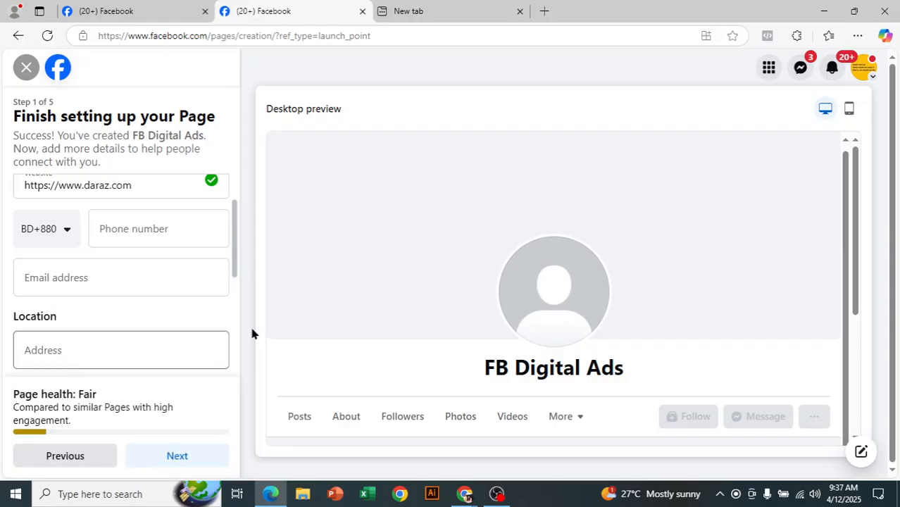
{"action": "left_click", "coordinate": [138, 245]}
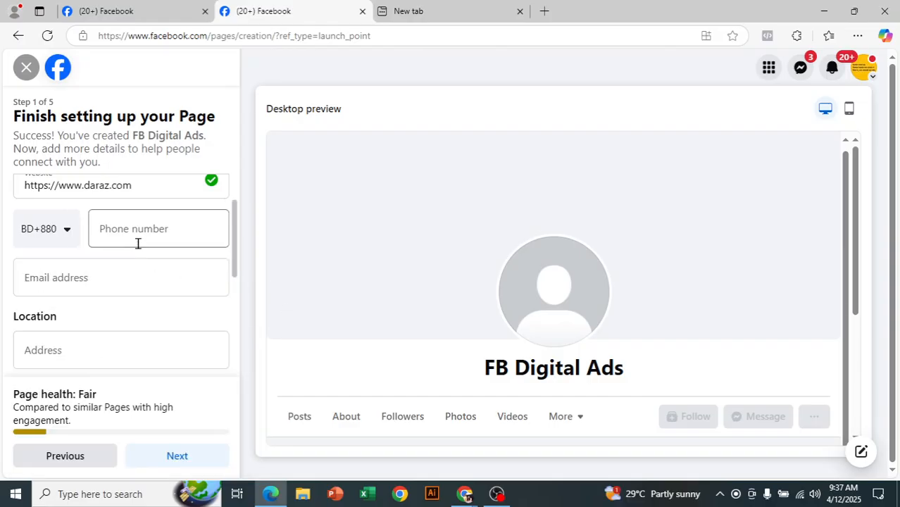
{"action": "left_click", "coordinate": [140, 242]}
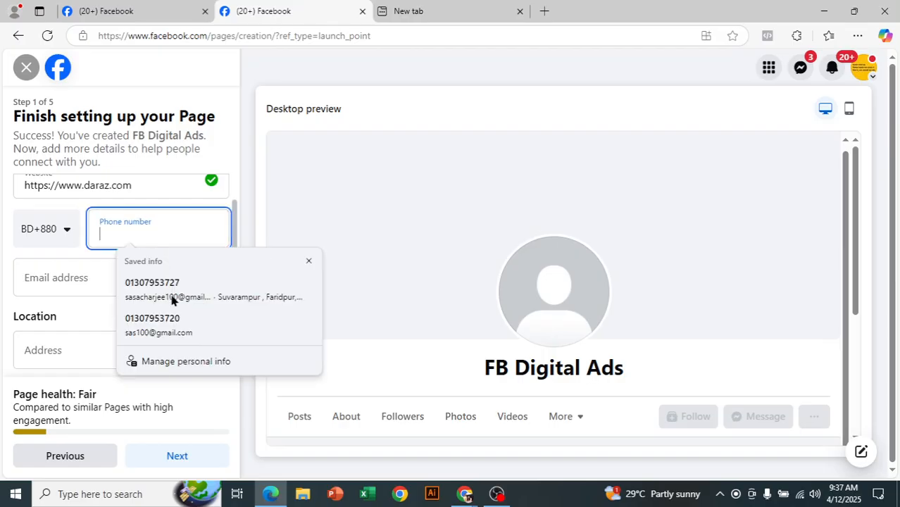
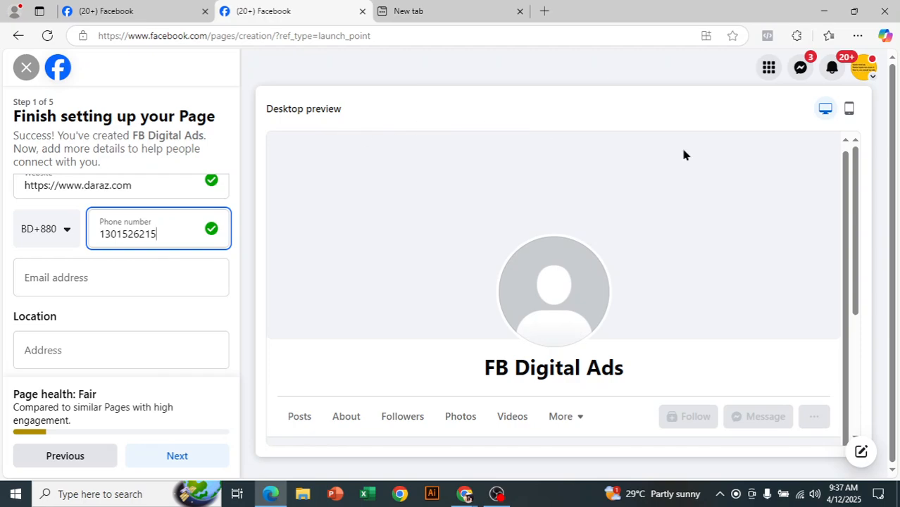
{"action": "mouse_move", "coordinate": [841, 188]}
{"action": "left_mouse_down"}
{"action": "mouse_move", "coordinate": [840, 244]}
{"action": "mouse_move", "coordinate": [842, 182]}
{"action": "left_mouse_up"}
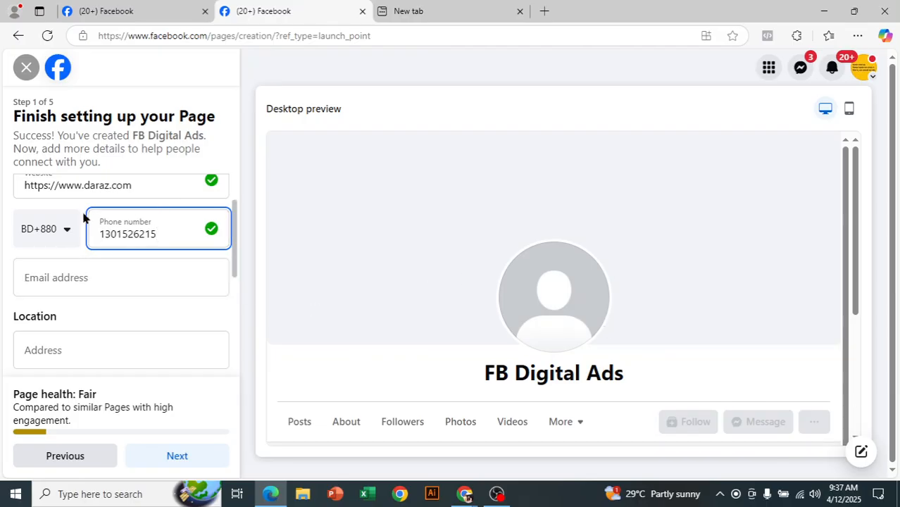
Fill in the contact email and address, including postcode 7804, from saved info
{"action": "left_click", "coordinate": [132, 275]}
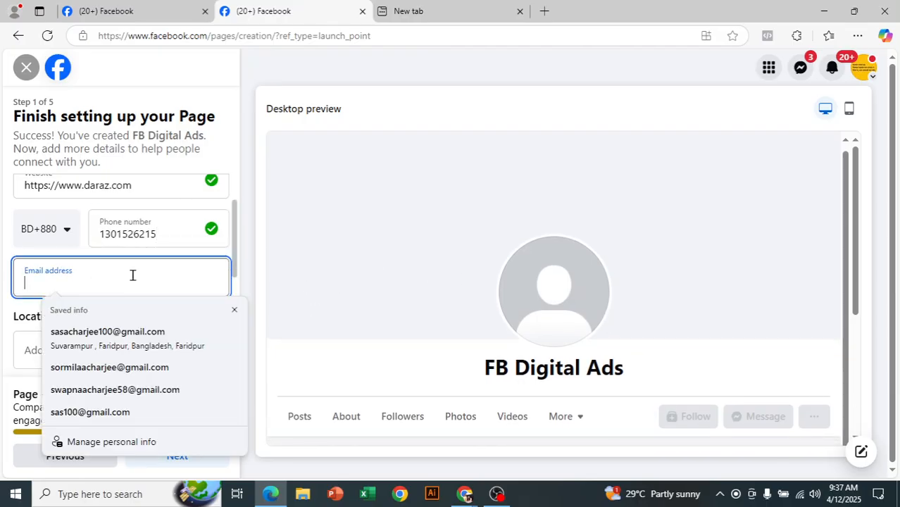
{"action": "left_click", "coordinate": [151, 329]}
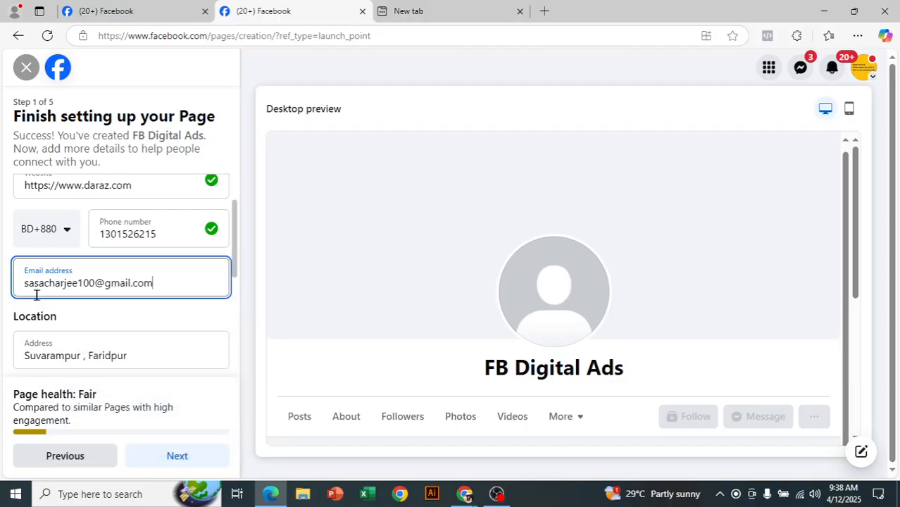
{"action": "triple_click", "coordinate": [160, 284]}
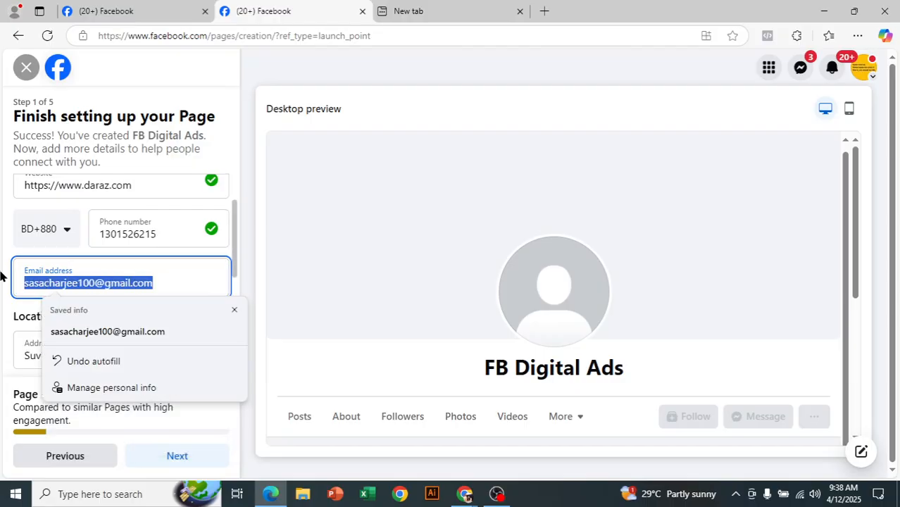
{"action": "left_click", "coordinate": [206, 275]}
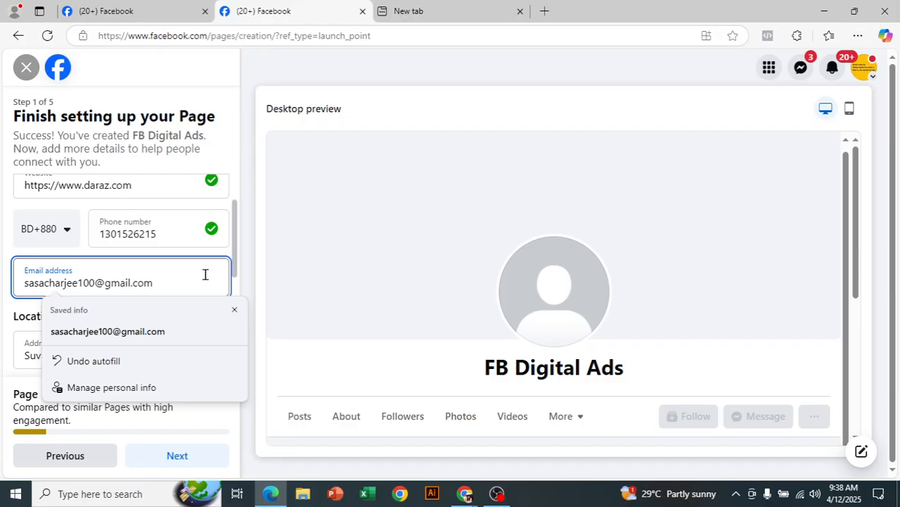
{"action": "left_click", "coordinate": [177, 239]}
{"action": "scroll", "coordinate": [168, 278], "scroll_direction": "down", "scroll_amount": 2}
{"action": "left_click_drag", "start_coordinate": [137, 224], "coordinate": [22, 233]}
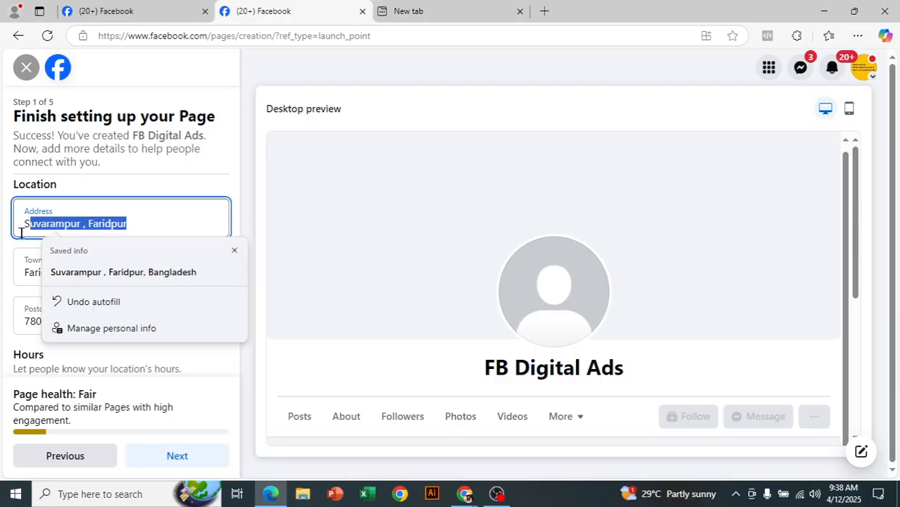
{"action": "left_click", "coordinate": [155, 220]}
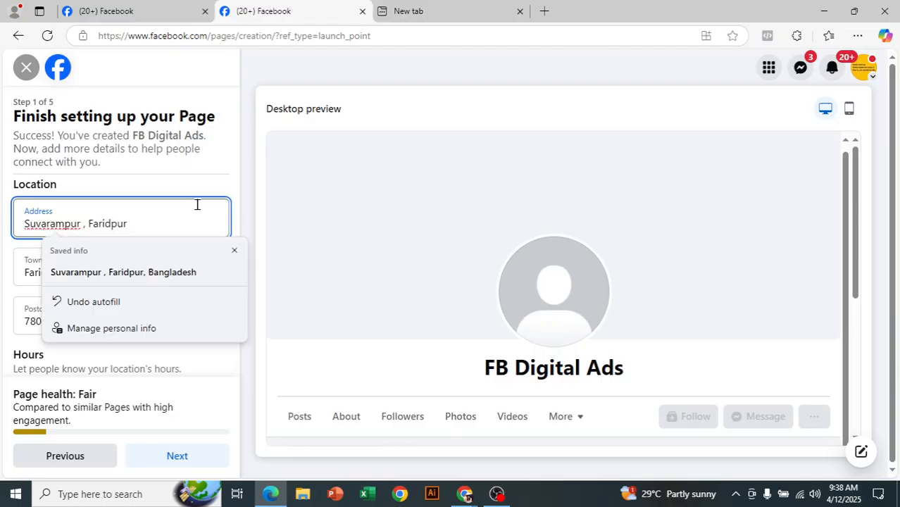
{"action": "left_click", "coordinate": [226, 186]}
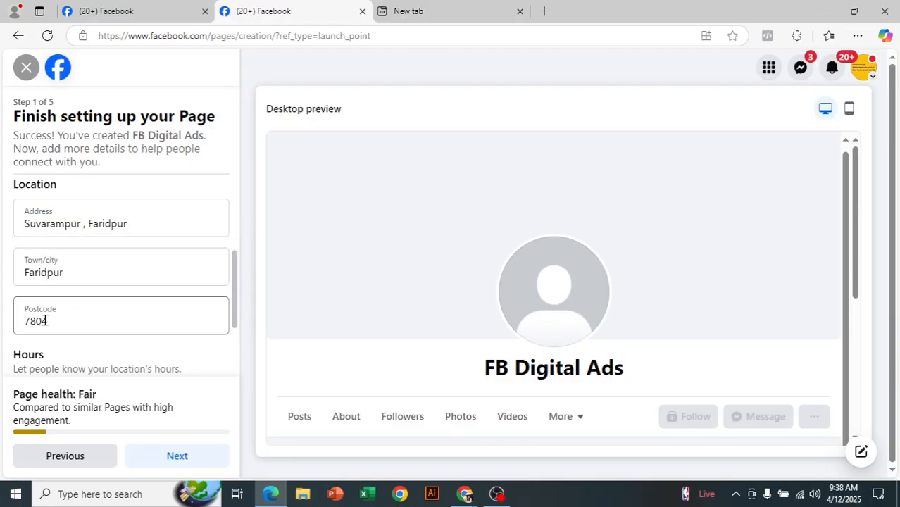
Set the Page's hours to Always open
{"action": "scroll", "coordinate": [76, 316], "scroll_direction": "down", "scroll_amount": 2}
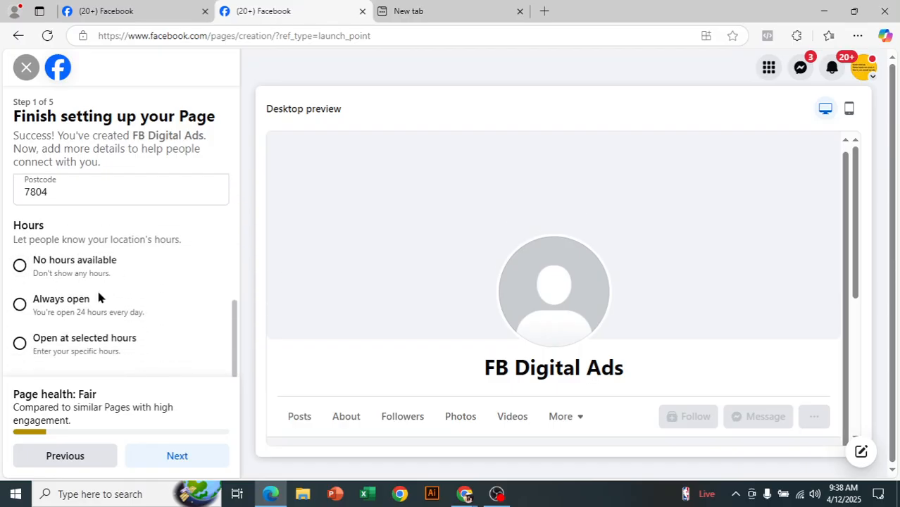
{"action": "left_click_drag", "start_coordinate": [39, 224], "coordinate": [79, 239]}
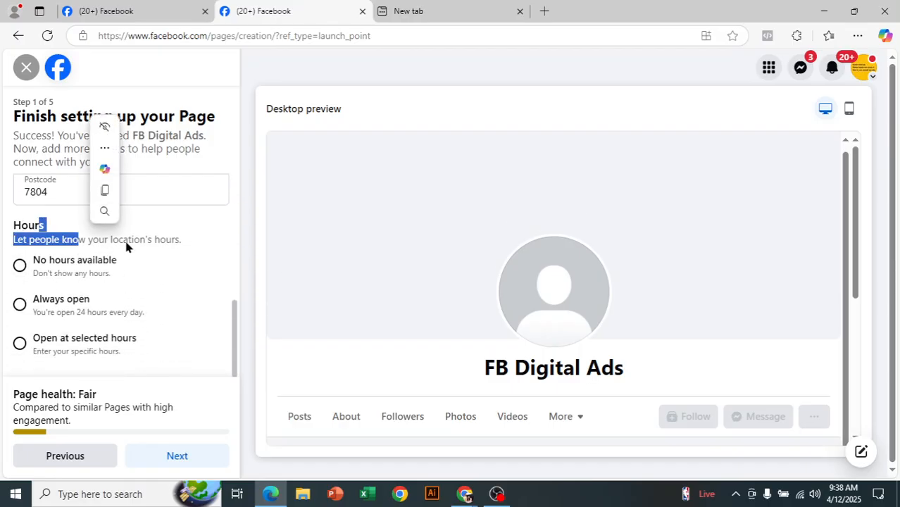
{"action": "left_click", "coordinate": [136, 245]}
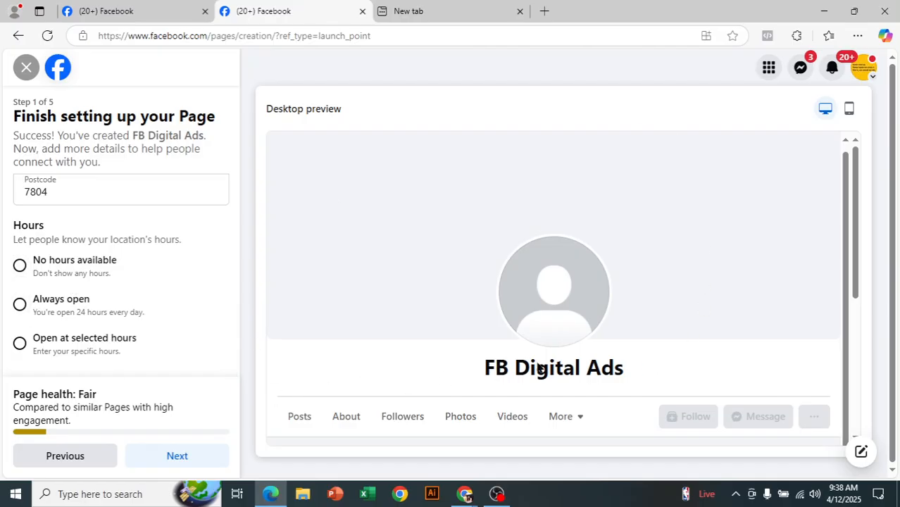
{"action": "left_click", "coordinate": [19, 305]}
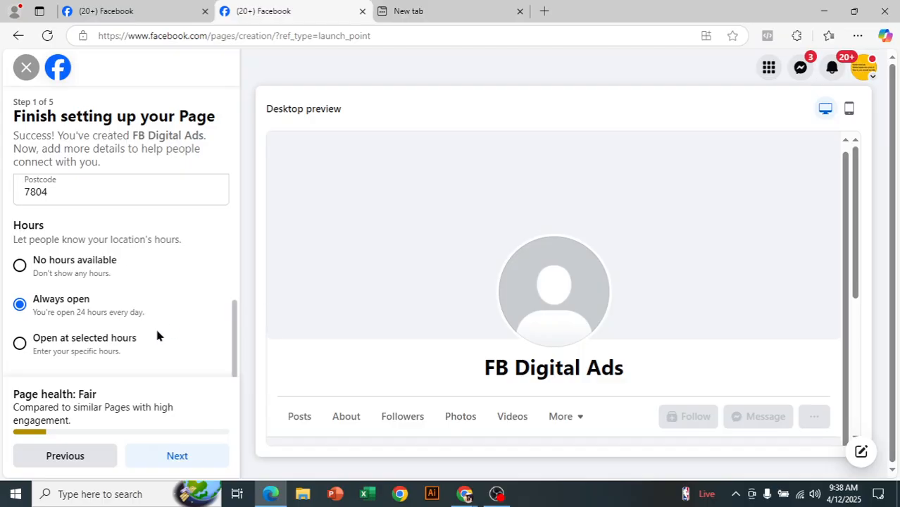
Switch hours to Open at selected hours and set Monday to 11:00–11:30
{"action": "left_click", "coordinate": [19, 344]}
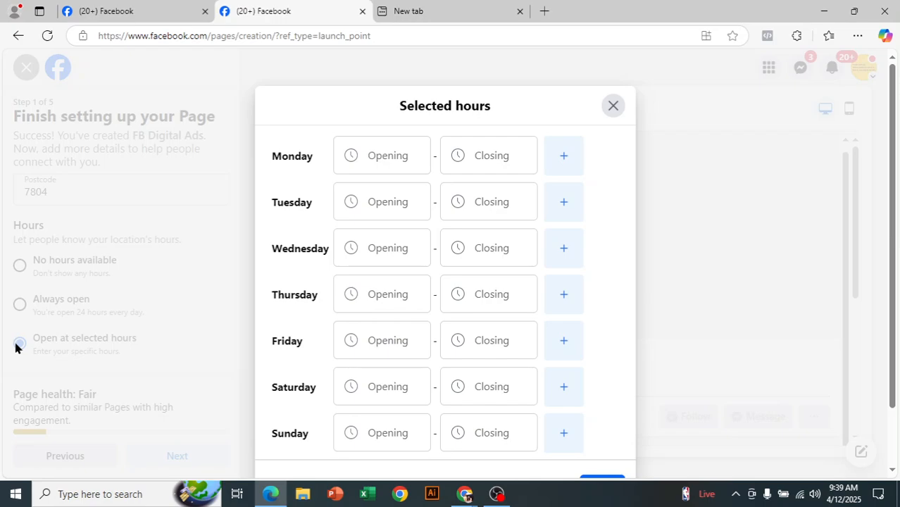
{"action": "left_click", "coordinate": [397, 155]}
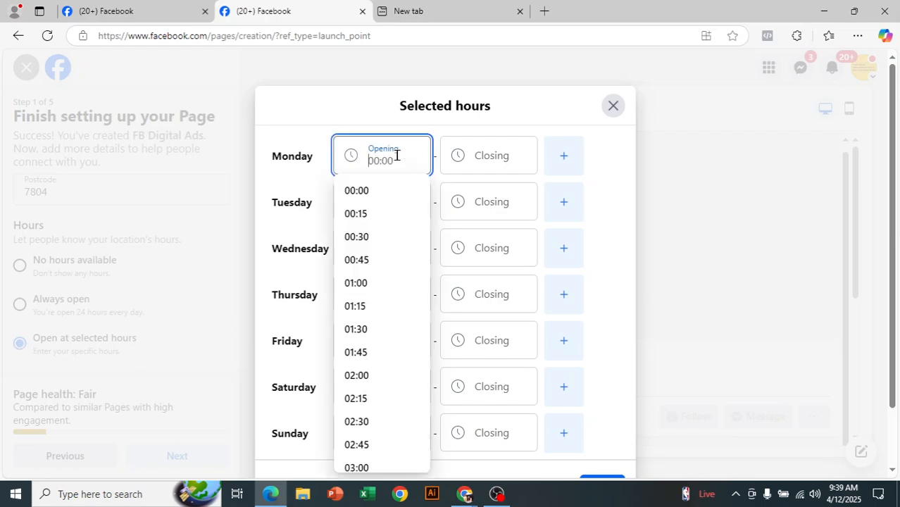
{"action": "left_click", "coordinate": [482, 156]}
{"action": "left_click", "coordinate": [399, 158]}
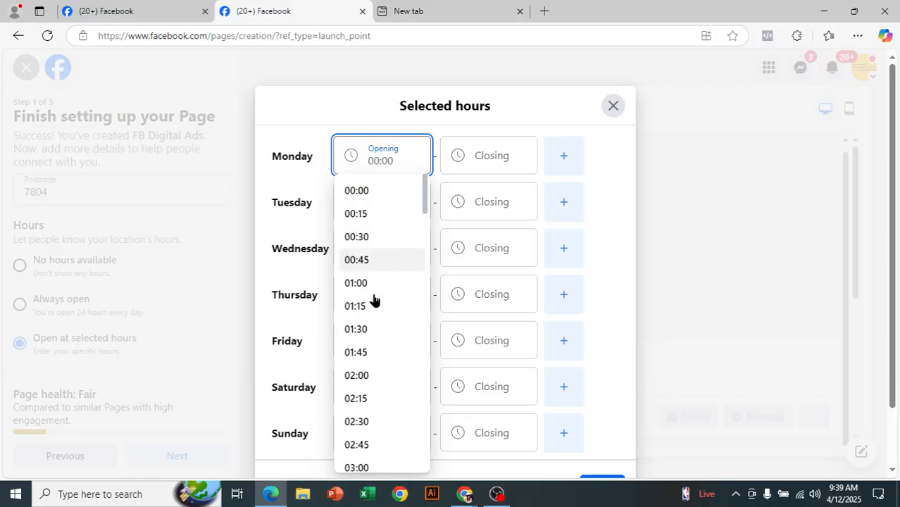
{"action": "scroll", "coordinate": [387, 408], "scroll_direction": "down", "scroll_amount": 12}
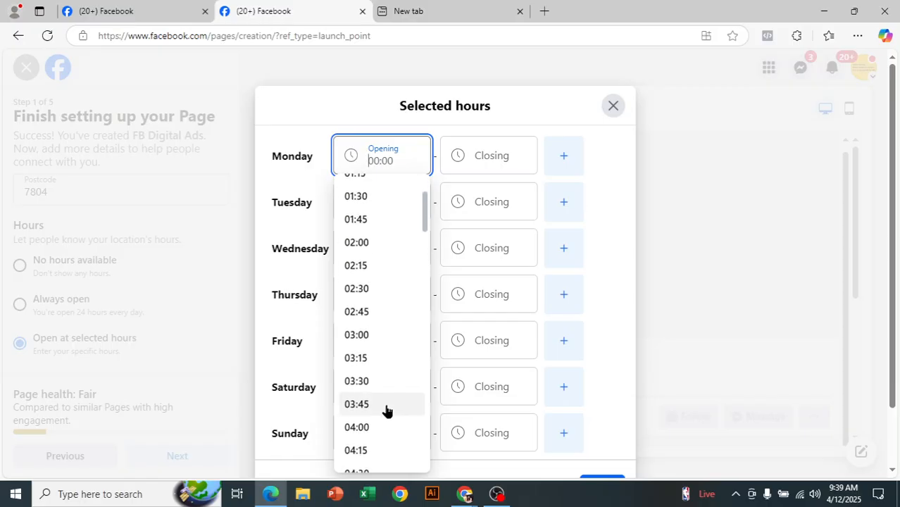
{"action": "scroll", "coordinate": [386, 412], "scroll_direction": "down", "scroll_amount": 4}
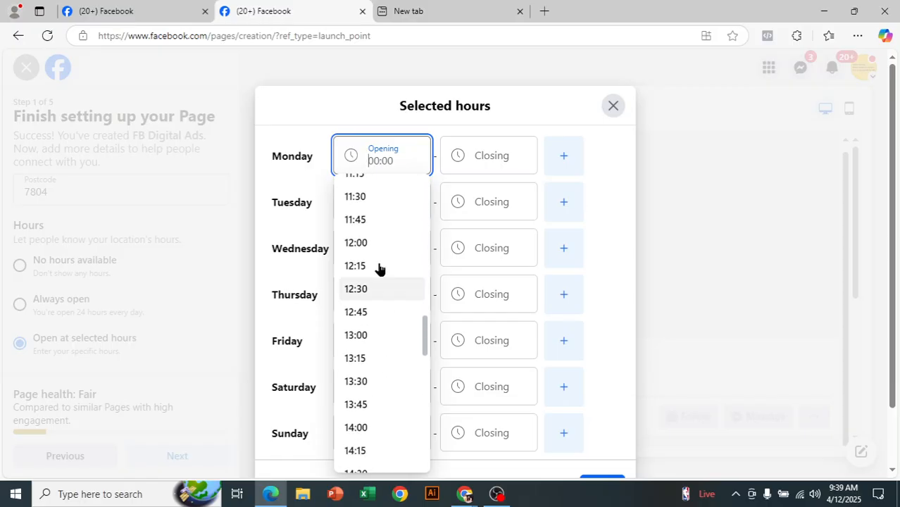
{"action": "scroll", "coordinate": [374, 239], "scroll_direction": "up", "scroll_amount": 1}
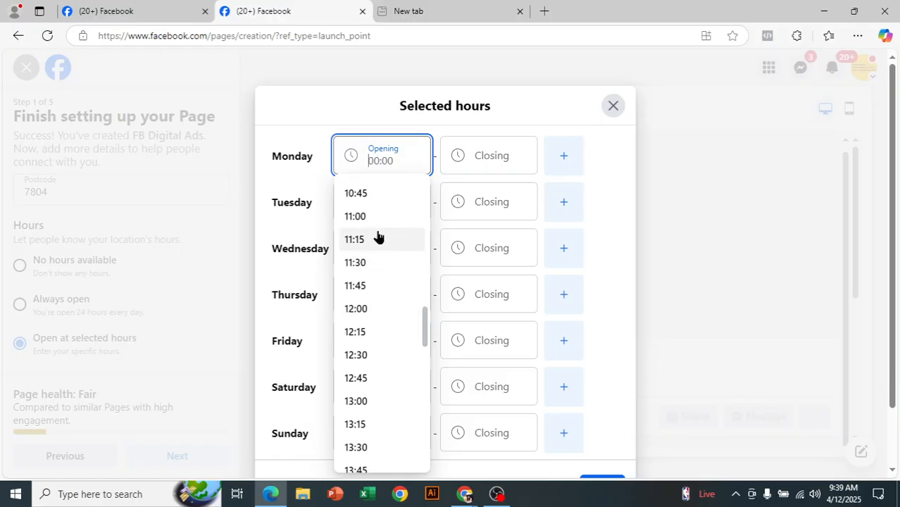
{"action": "left_click", "coordinate": [367, 216]}
{"action": "left_click", "coordinate": [488, 155]}
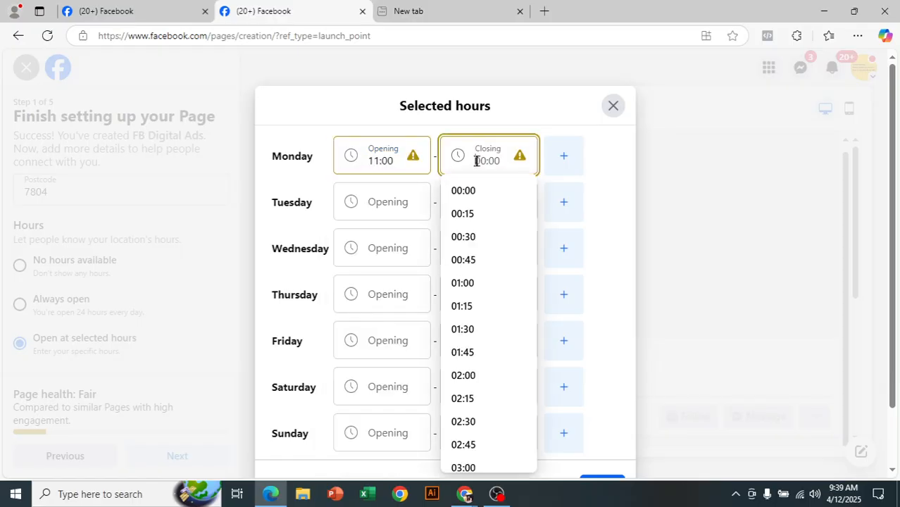
{"action": "scroll", "coordinate": [478, 296], "scroll_direction": "down", "scroll_amount": 5}
{"action": "scroll", "coordinate": [477, 305], "scroll_direction": "down", "scroll_amount": 7}
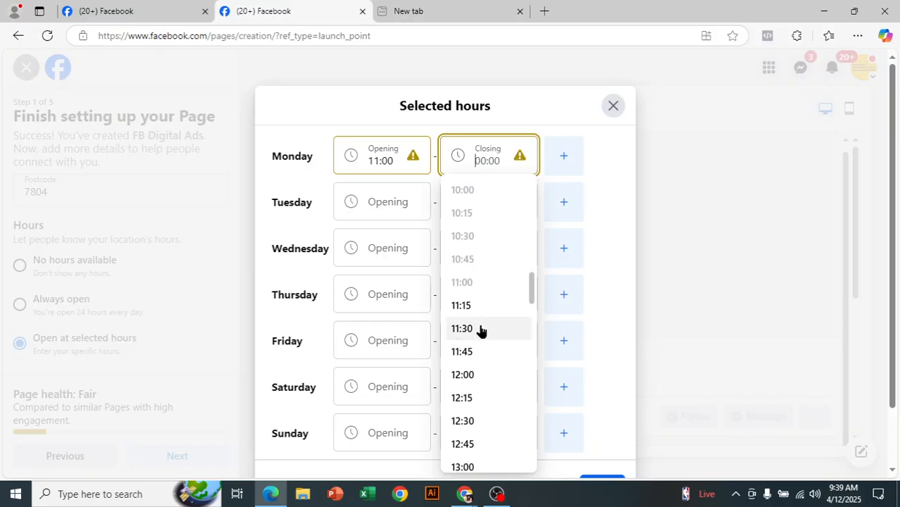
{"action": "left_click", "coordinate": [481, 329]}
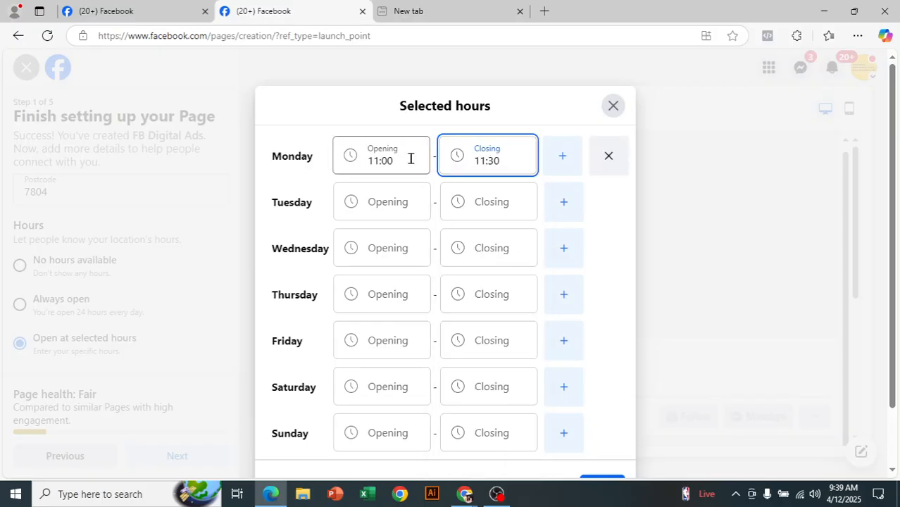
{"action": "left_click", "coordinate": [502, 160]}
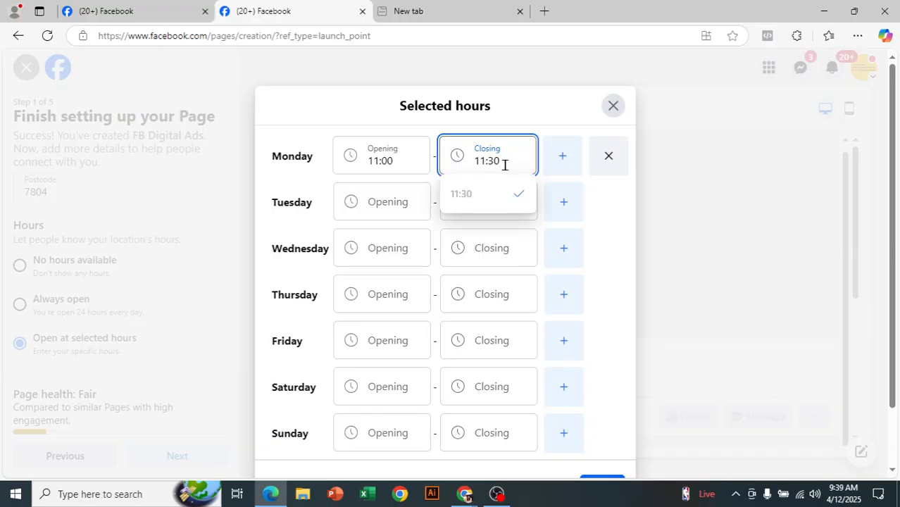
{"action": "left_click", "coordinate": [513, 119]}
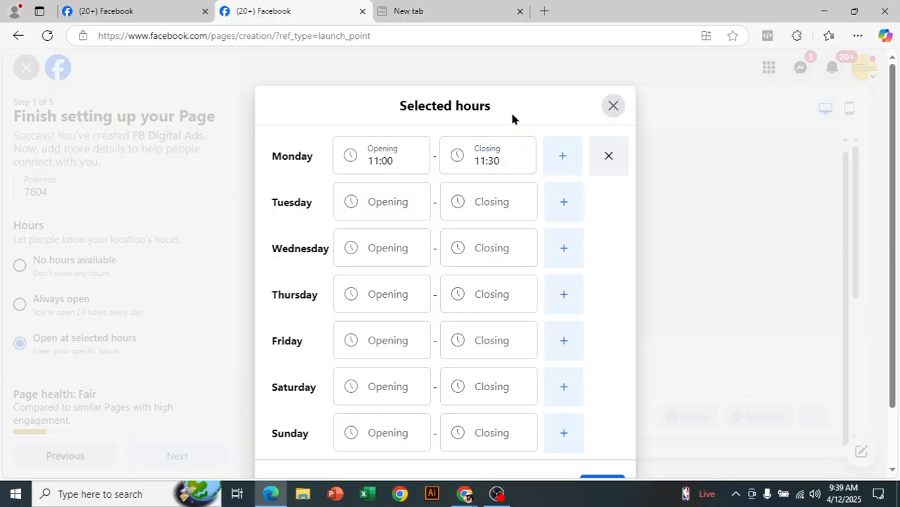
Set Tuesday 01:15–04:45, Wednesday 03:45–02:30 and Thursday 02:45–03:45
{"action": "left_click", "coordinate": [381, 203]}
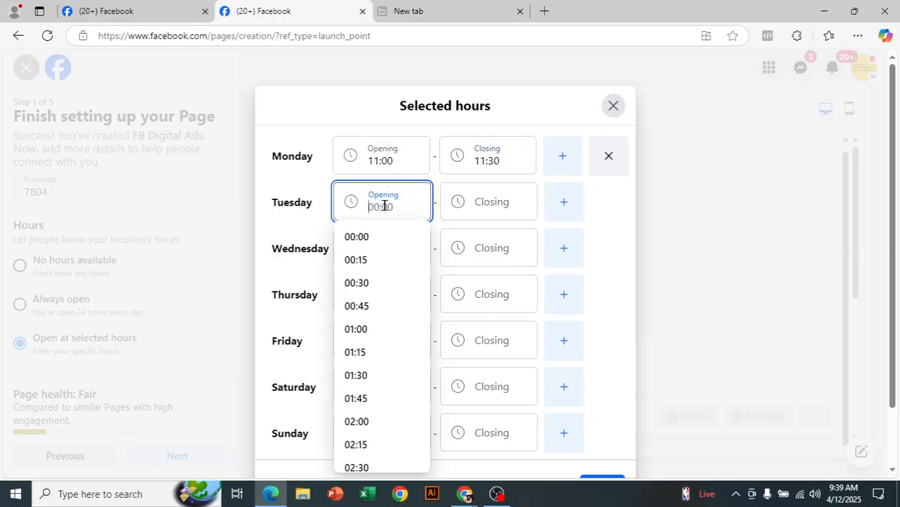
{"action": "left_click", "coordinate": [375, 355]}
{"action": "left_click", "coordinate": [494, 212]}
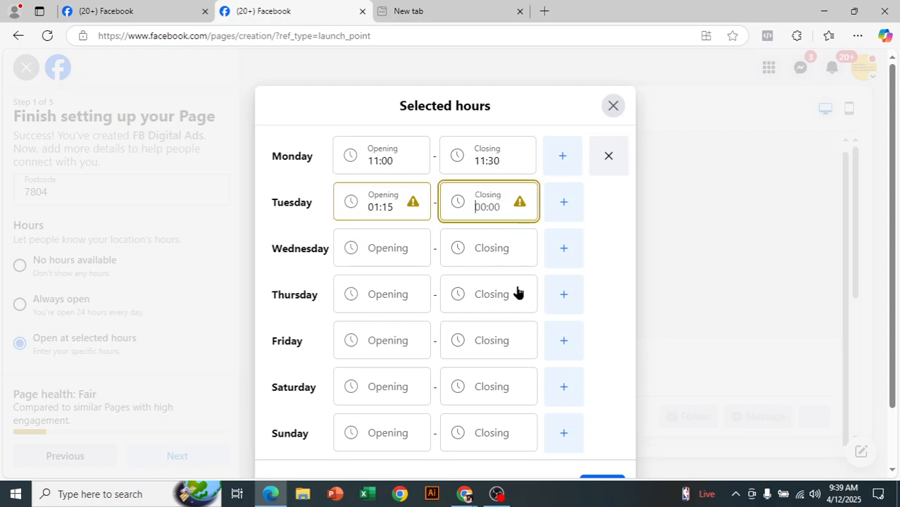
{"action": "scroll", "coordinate": [482, 366], "scroll_direction": "down", "scroll_amount": 3}
{"action": "scroll", "coordinate": [460, 368], "scroll_direction": "down", "scroll_amount": 1}
{"action": "left_click", "coordinate": [472, 408]}
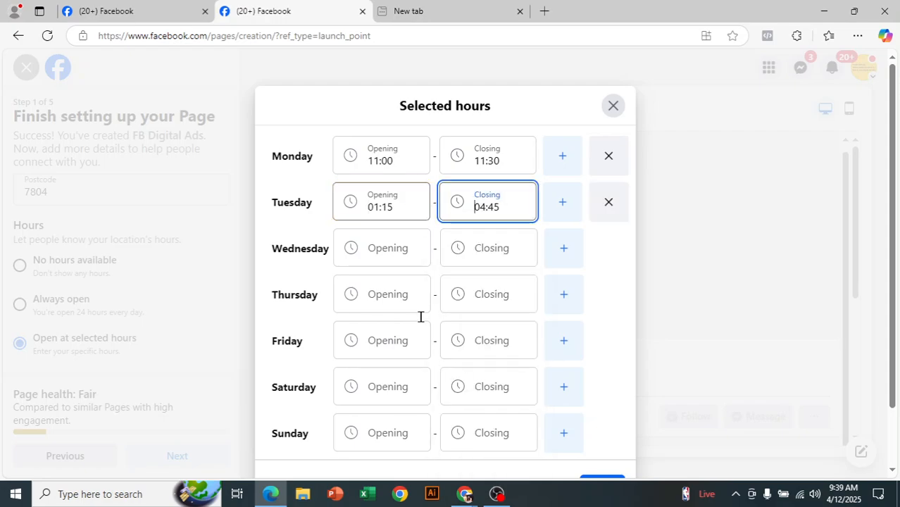
{"action": "left_click", "coordinate": [383, 255]}
{"action": "scroll", "coordinate": [382, 382], "scroll_direction": "down", "scroll_amount": 4}
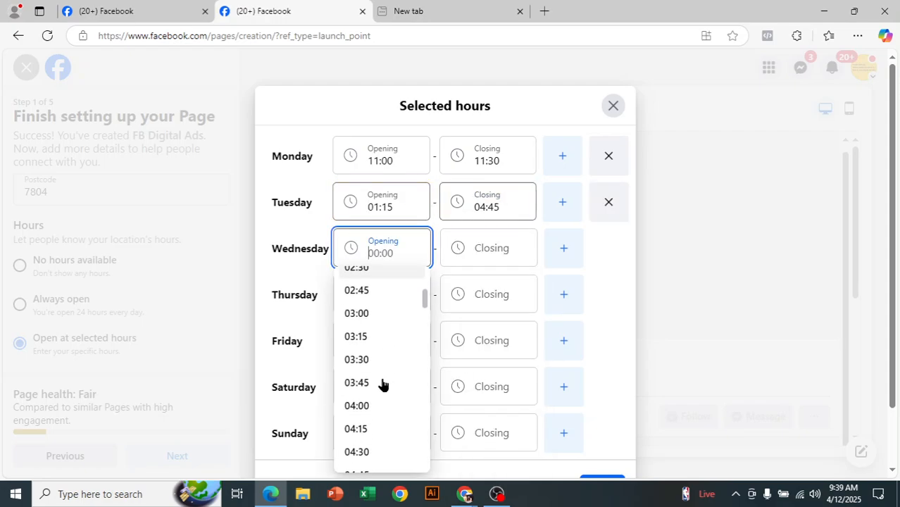
{"action": "left_click", "coordinate": [361, 367]}
{"action": "left_click", "coordinate": [482, 249]}
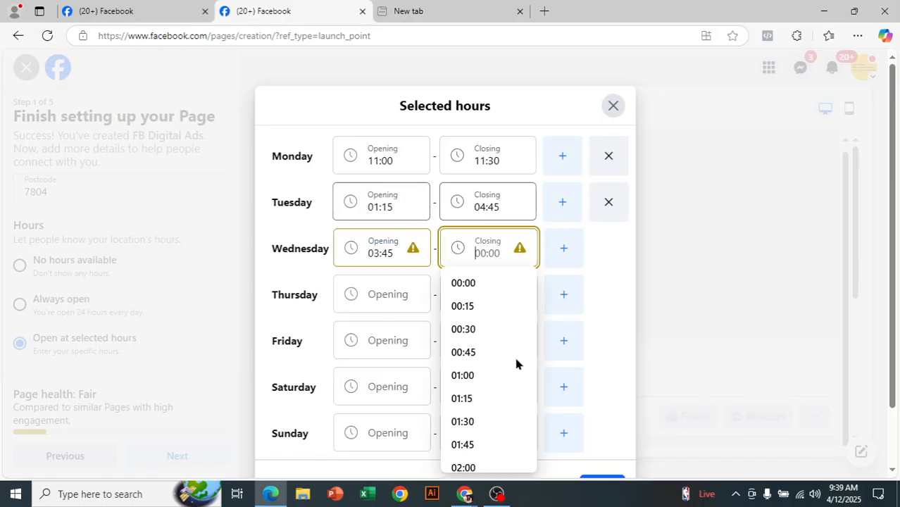
{"action": "scroll", "coordinate": [484, 377], "scroll_direction": "down", "scroll_amount": 2}
{"action": "left_click", "coordinate": [485, 382]}
{"action": "left_click", "coordinate": [380, 300]}
{"action": "scroll", "coordinate": [384, 387], "scroll_direction": "down", "scroll_amount": 3}
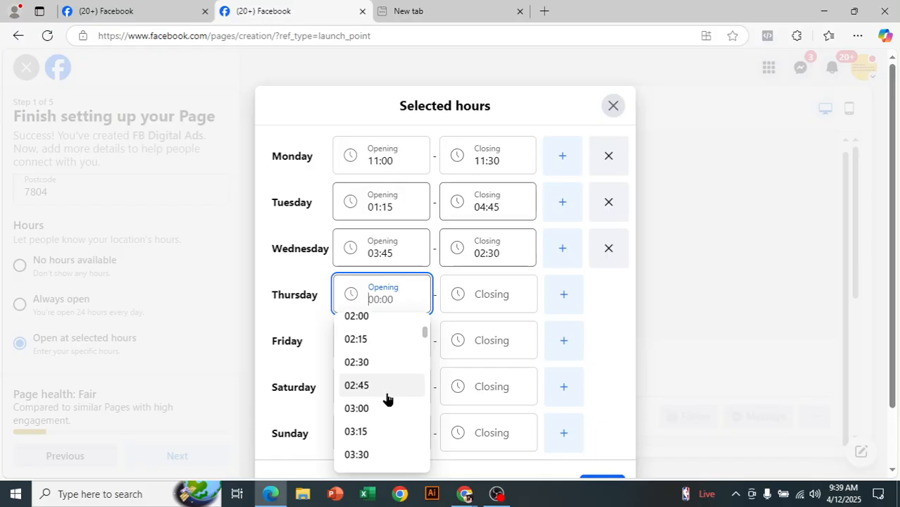
{"action": "left_click", "coordinate": [386, 386]}
{"action": "left_click", "coordinate": [497, 301]}
{"action": "scroll", "coordinate": [489, 388], "scroll_direction": "down", "scroll_amount": 4}
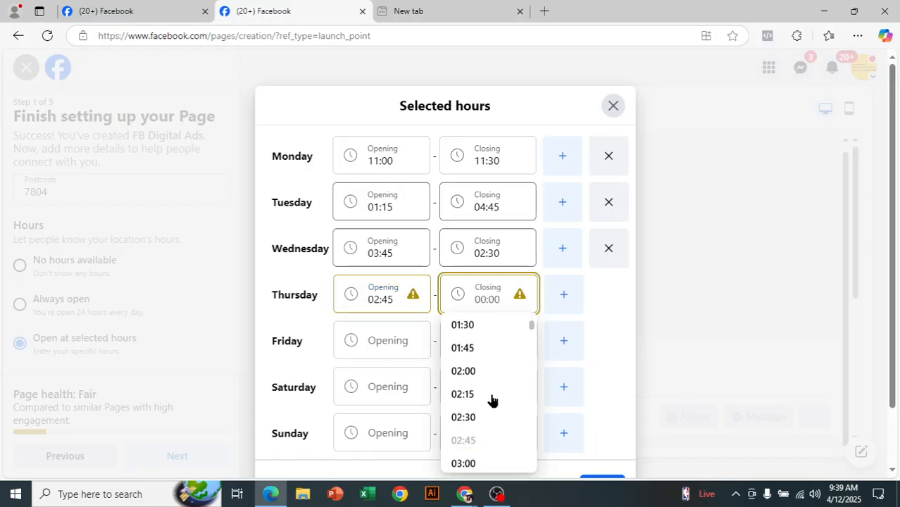
{"action": "left_click", "coordinate": [452, 418]}
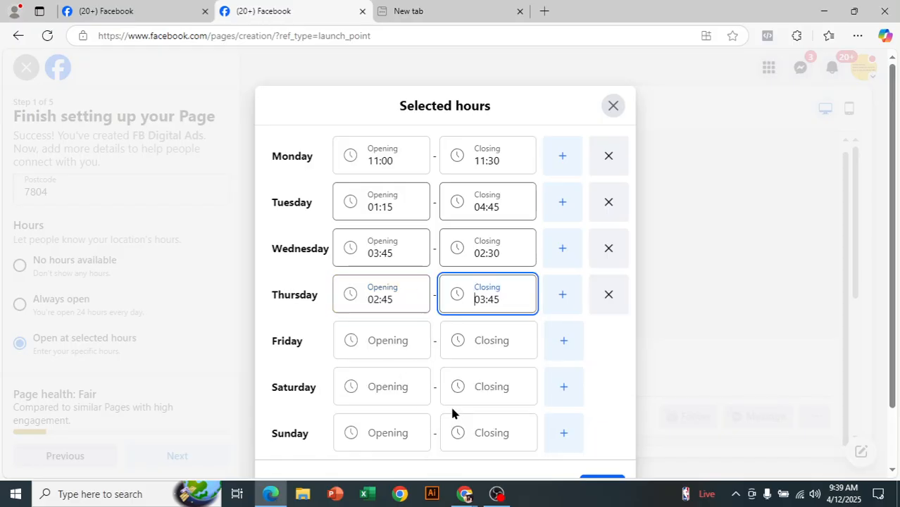
Set Friday's hours to 00:00–00:15
{"action": "left_click", "coordinate": [389, 344]}
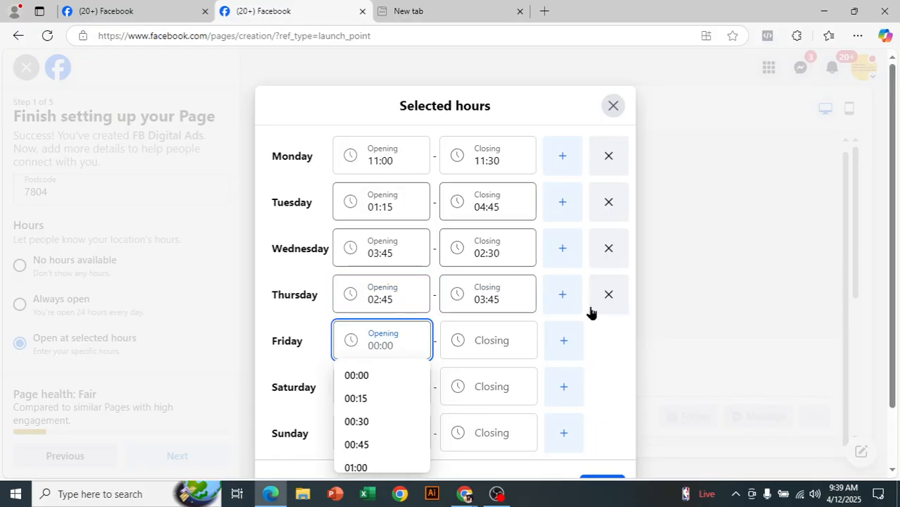
{"action": "left_click", "coordinate": [287, 343]}
{"action": "left_click", "coordinate": [395, 346]}
{"action": "left_click", "coordinate": [388, 373]}
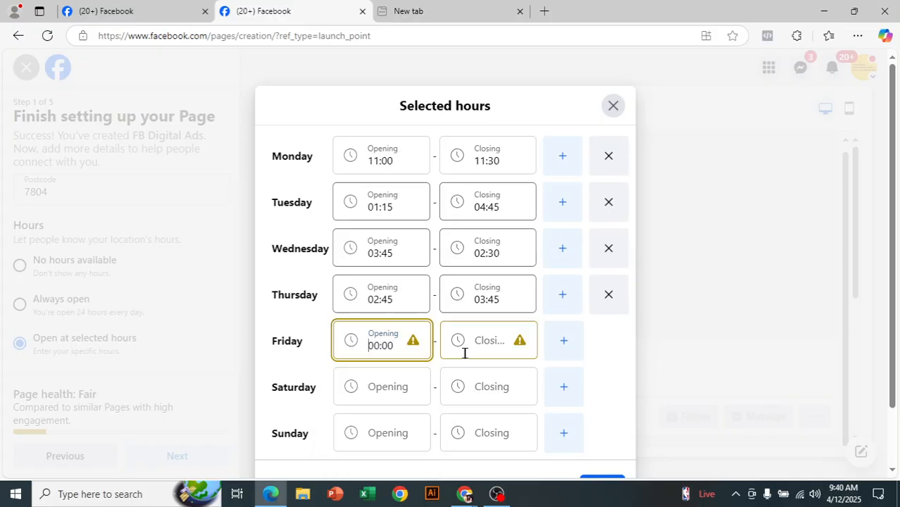
{"action": "left_click", "coordinate": [466, 346]}
{"action": "left_click", "coordinate": [473, 400]}
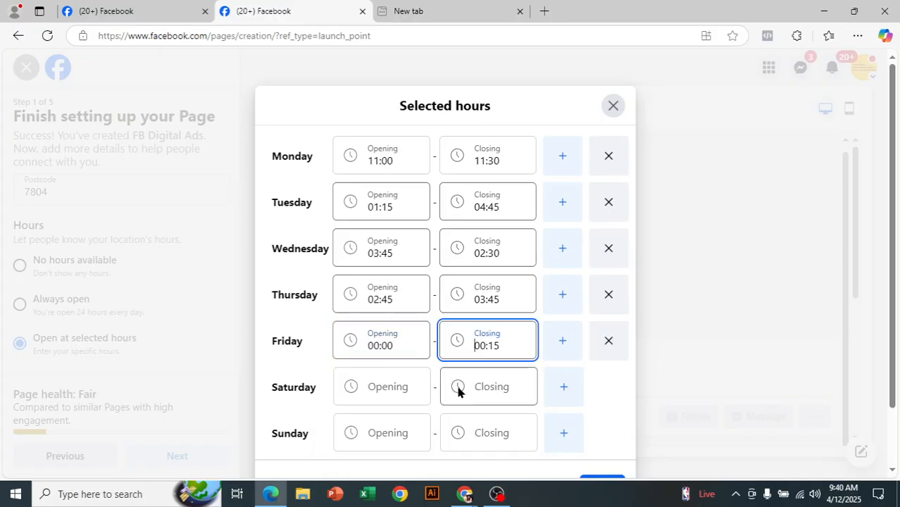
{"action": "scroll", "coordinate": [388, 368], "scroll_direction": "down", "scroll_amount": 1}
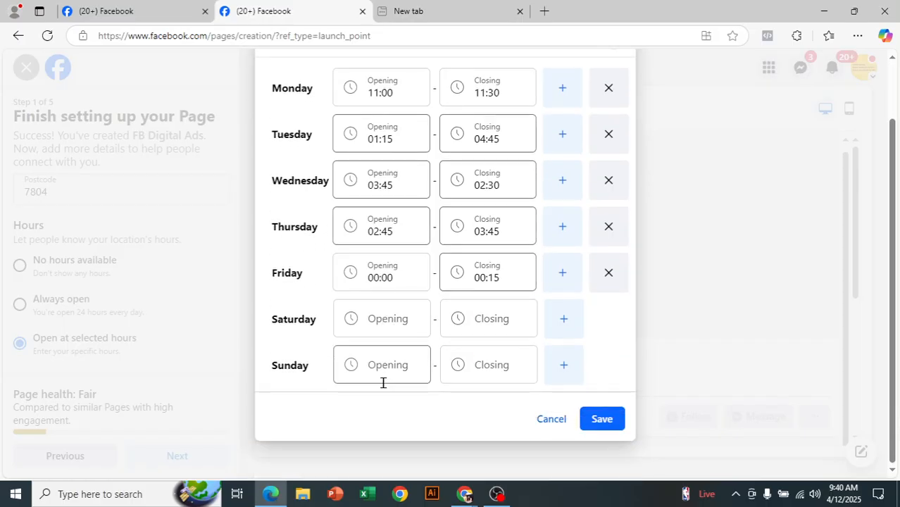
{"action": "scroll", "coordinate": [555, 169], "scroll_direction": "up", "scroll_amount": 1}
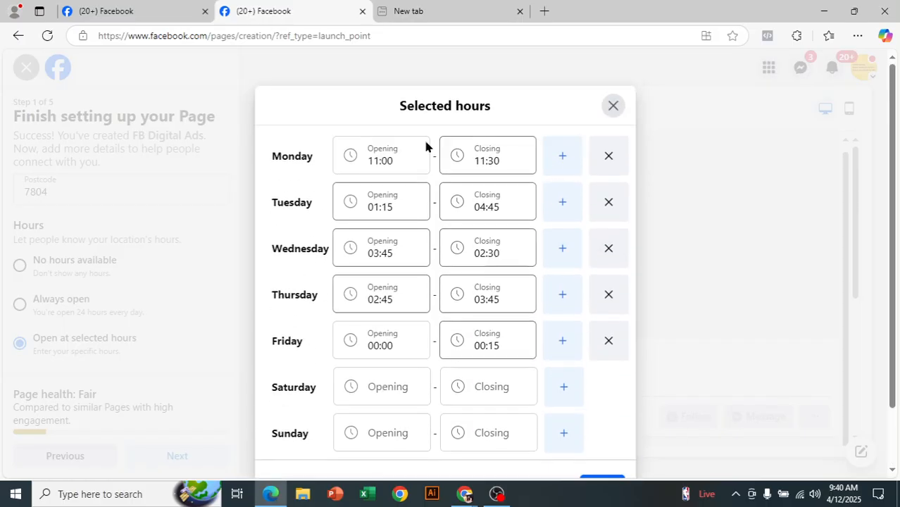
{"action": "scroll", "coordinate": [498, 359], "scroll_direction": "down", "scroll_amount": 1}
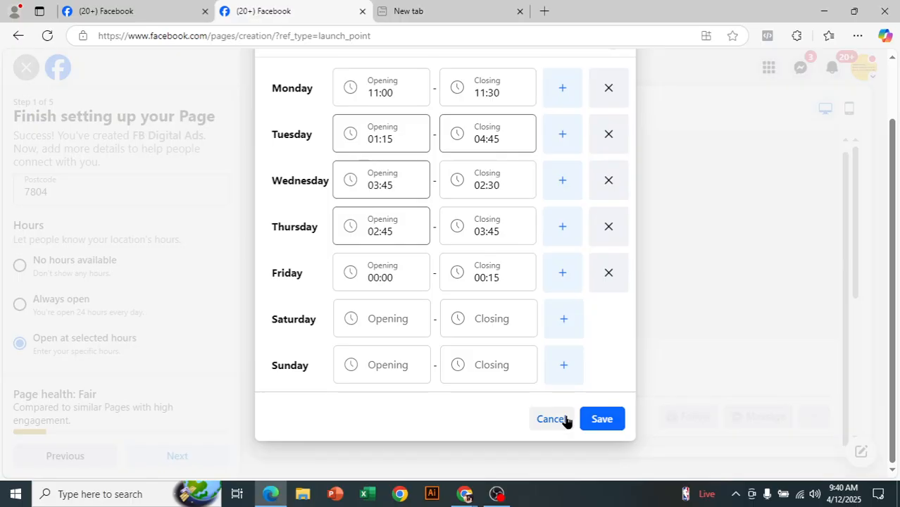
Add a second Monday slot from 03:00, change Monday's closing to 06:00, then discard the hours
{"action": "left_click", "coordinate": [562, 88]}
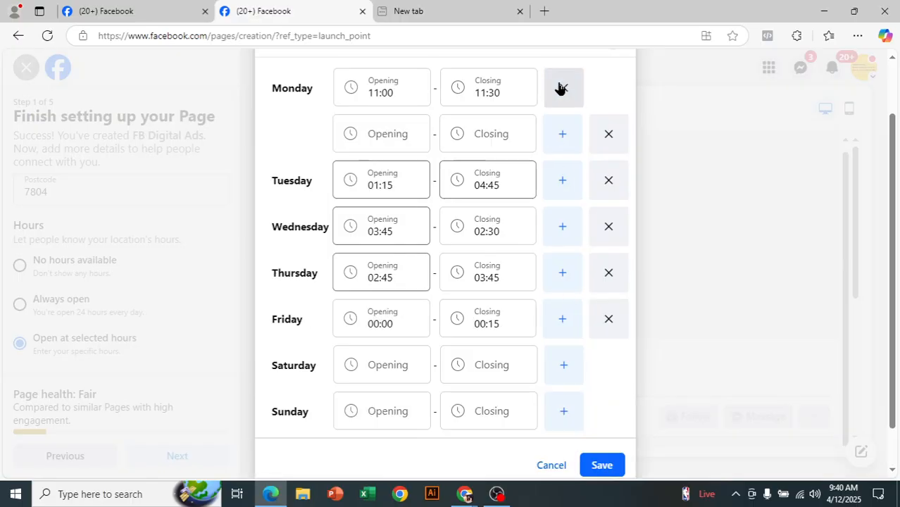
{"action": "left_click", "coordinate": [401, 94]}
{"action": "left_click", "coordinate": [434, 87]}
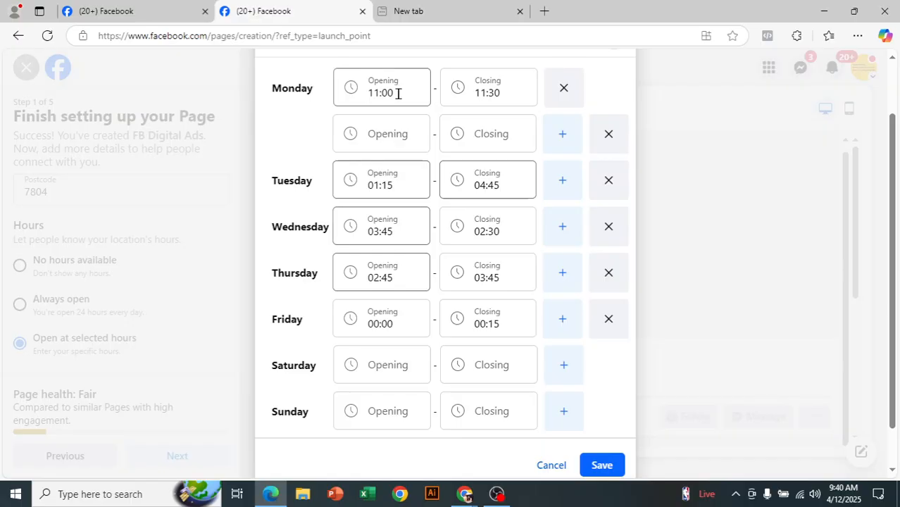
{"action": "left_click", "coordinate": [495, 88]}
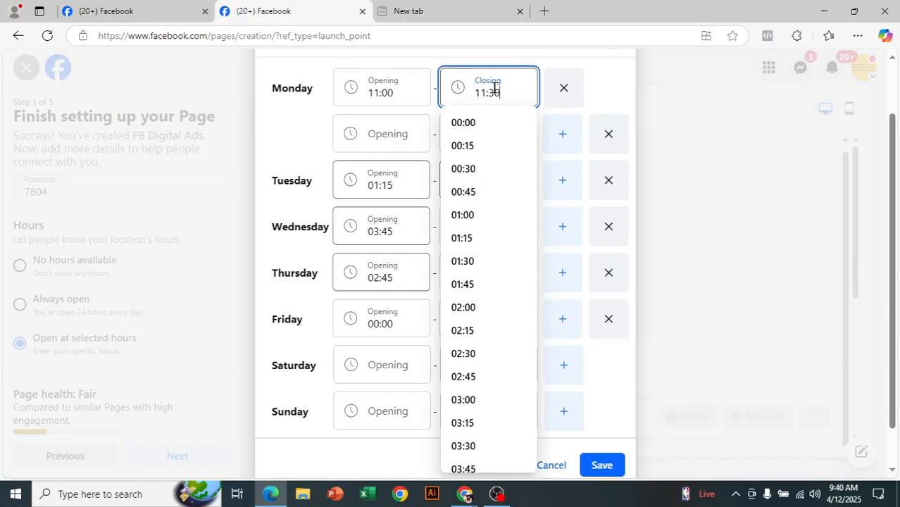
{"action": "left_click", "coordinate": [484, 221]}
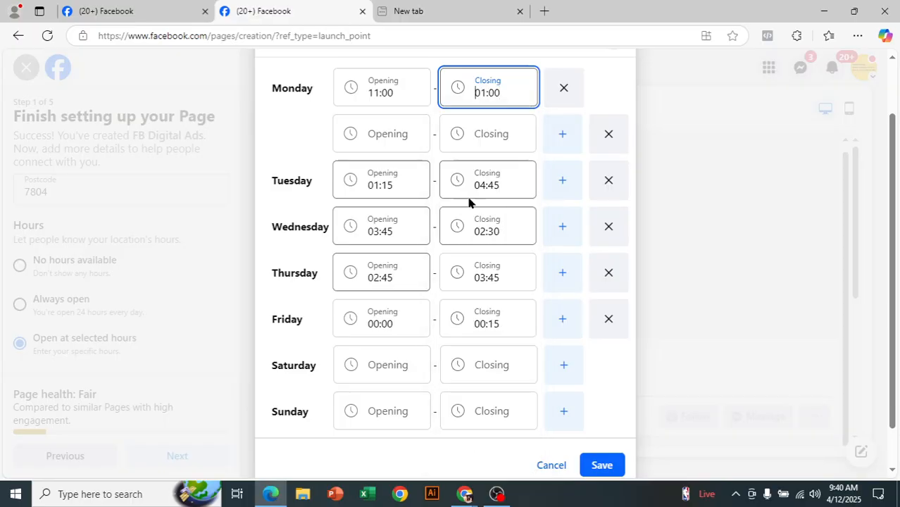
{"action": "left_click", "coordinate": [400, 134]}
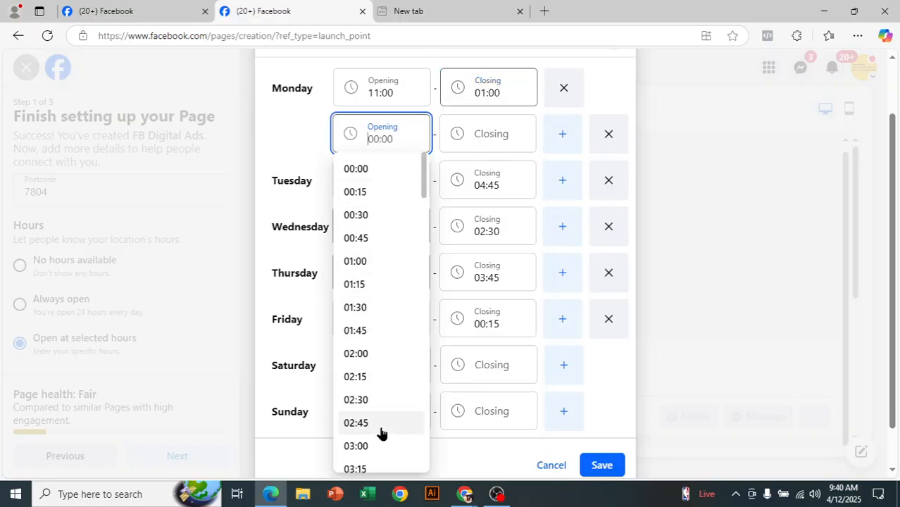
{"action": "left_click", "coordinate": [368, 451]}
{"action": "left_click", "coordinate": [491, 142]}
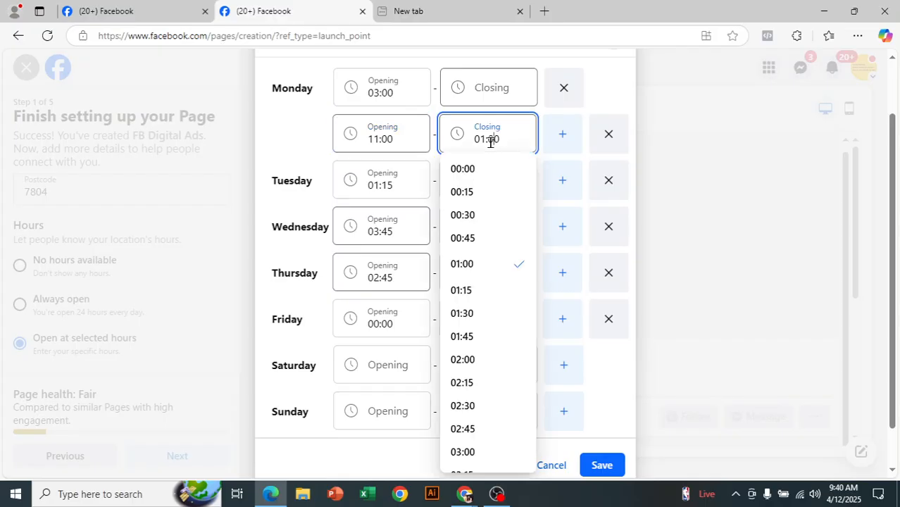
{"action": "left_click", "coordinate": [483, 87]}
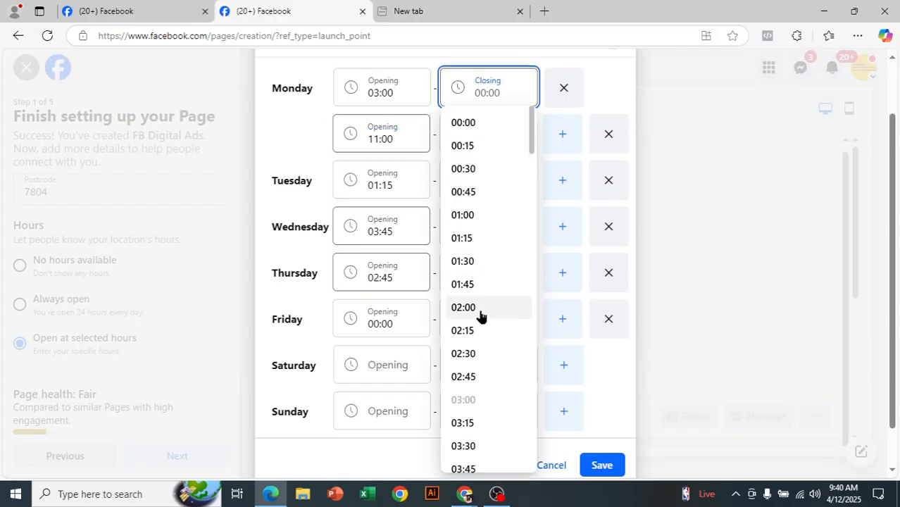
{"action": "scroll", "coordinate": [482, 331], "scroll_direction": "down", "scroll_amount": 3}
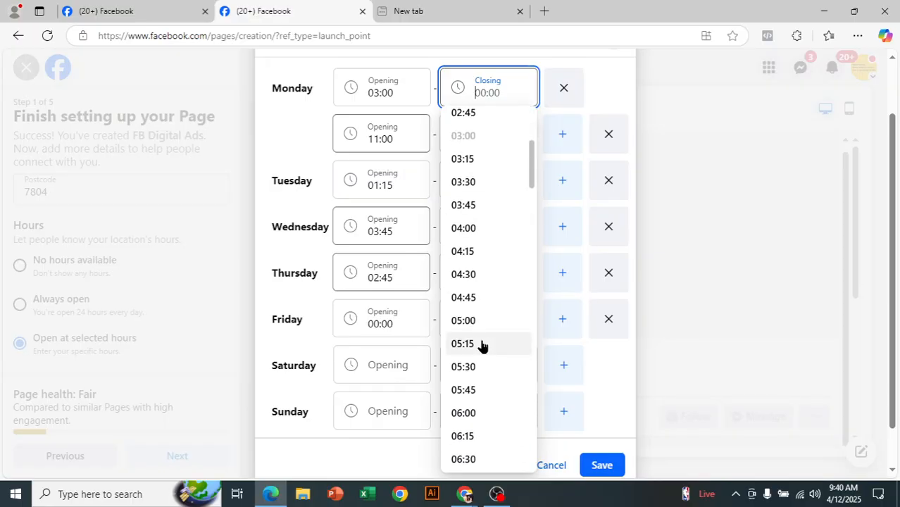
{"action": "left_click", "coordinate": [486, 414]}
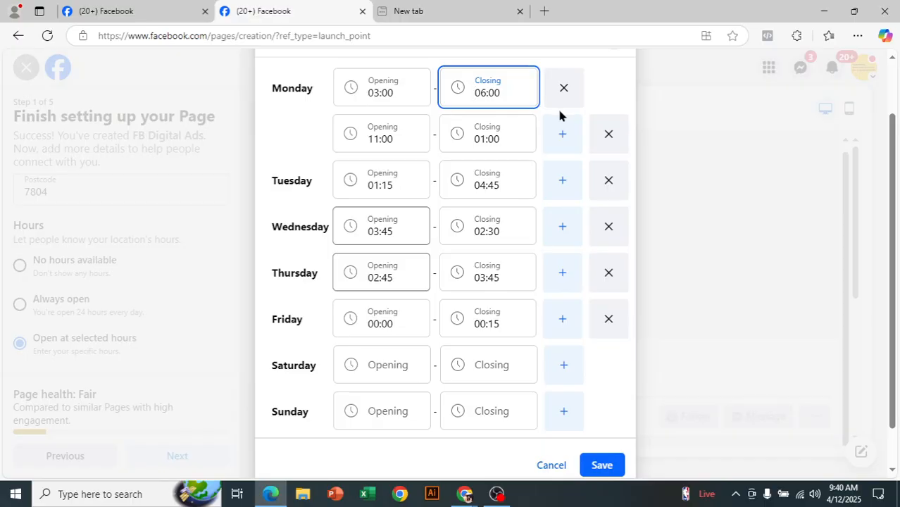
{"action": "left_click", "coordinate": [552, 465]}
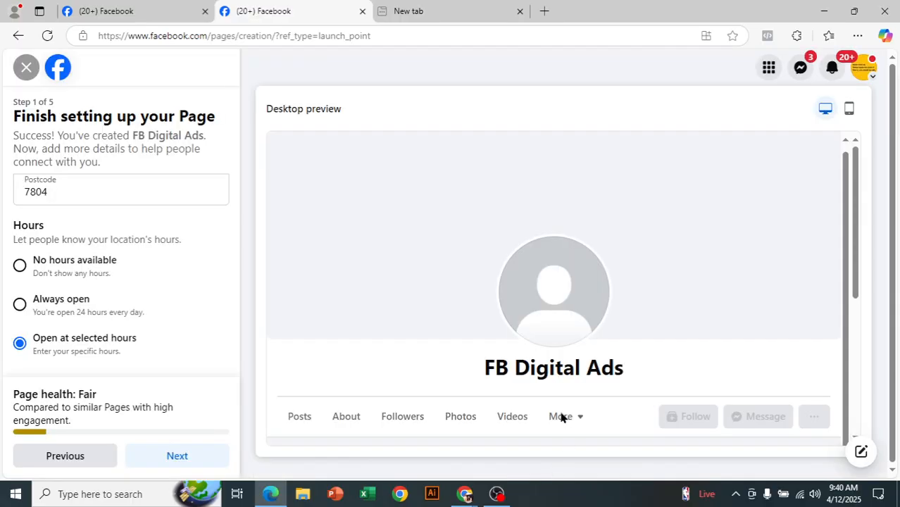
Set hours back to Always open and advance to step 2, Customise your Page
{"action": "left_click", "coordinate": [21, 305]}
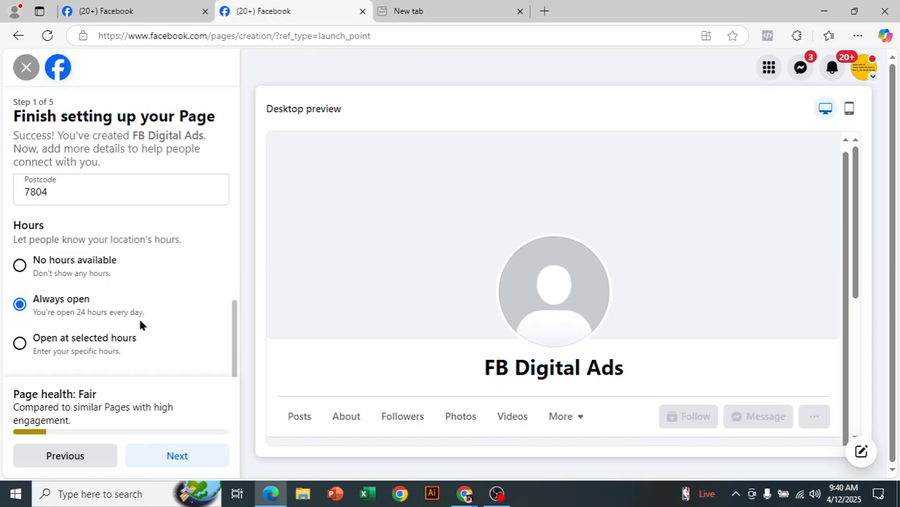
{"action": "left_click", "coordinate": [187, 456]}
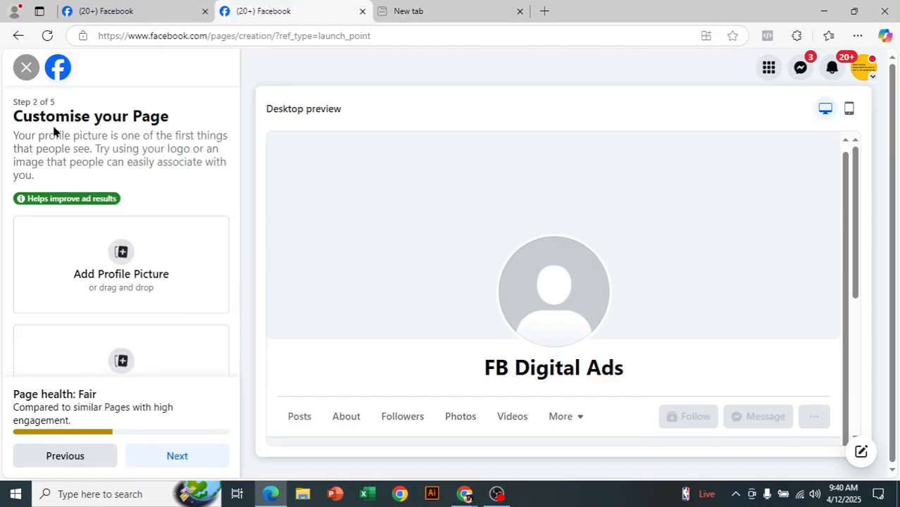
{"action": "scroll", "coordinate": [177, 197], "scroll_direction": "down", "scroll_amount": 2}
{"action": "scroll", "coordinate": [193, 217], "scroll_direction": "up", "scroll_amount": 1}
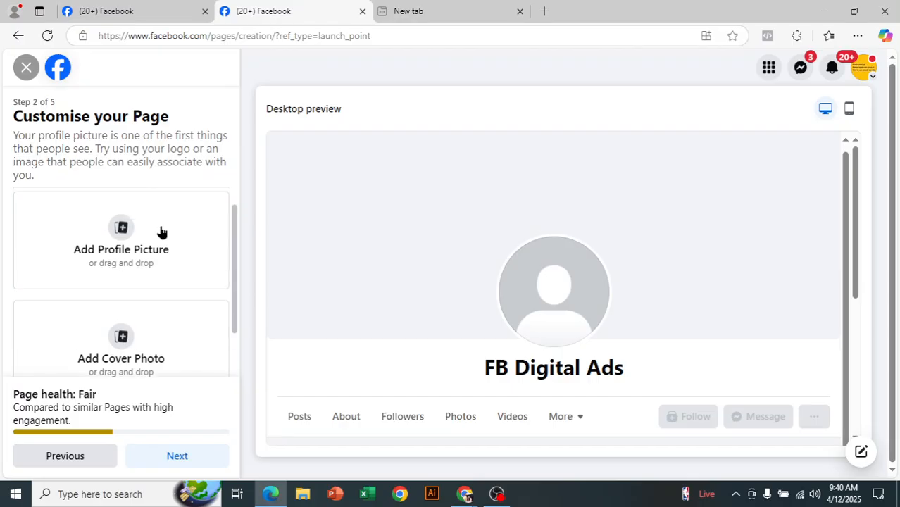
{"action": "scroll", "coordinate": [134, 317], "scroll_direction": "down", "scroll_amount": 1}
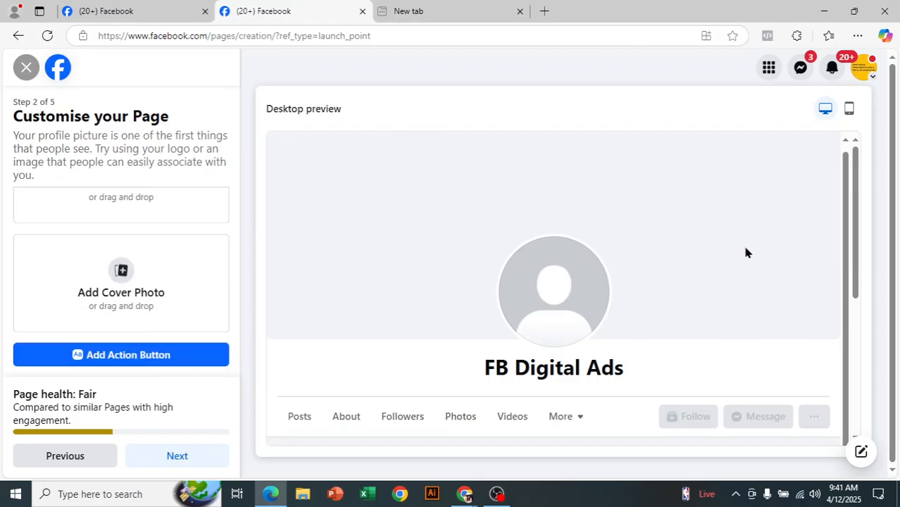
{"action": "scroll", "coordinate": [743, 230], "scroll_direction": "down", "scroll_amount": 3}
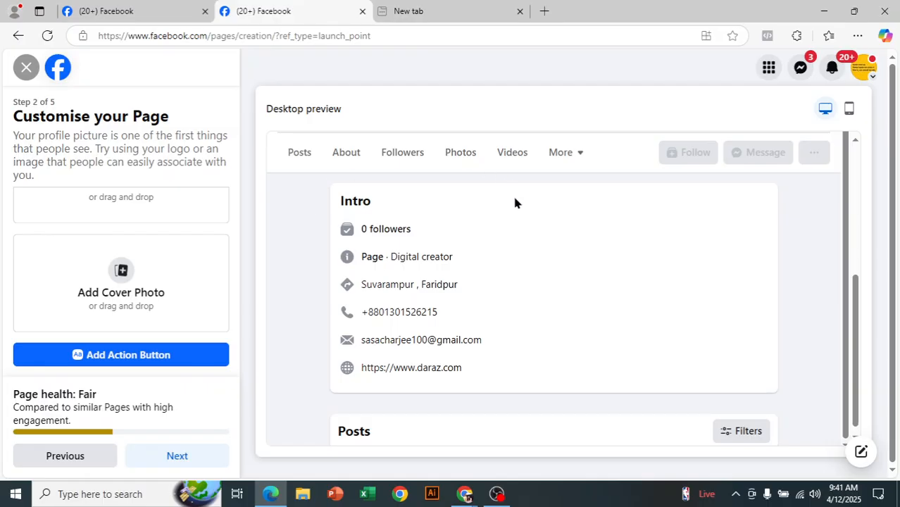
{"action": "scroll", "coordinate": [544, 308], "scroll_direction": "down", "scroll_amount": 1}
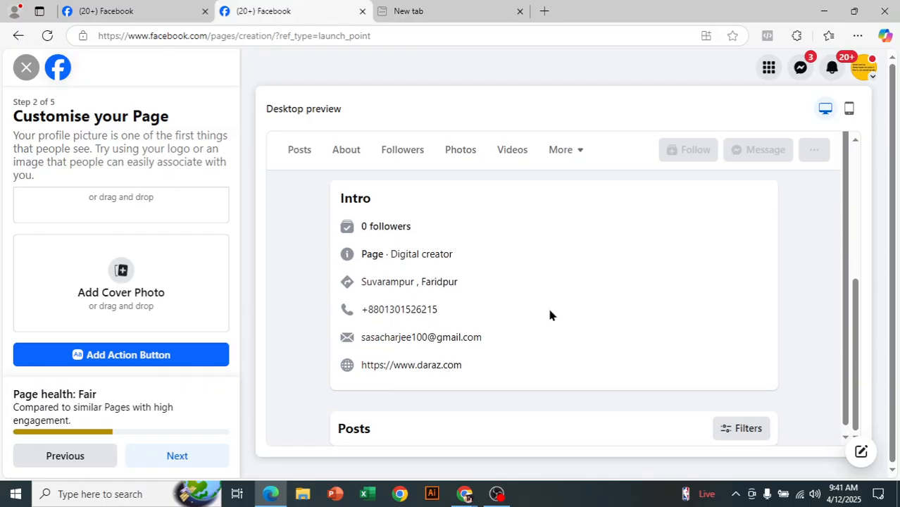
{"action": "left_click_drag", "start_coordinate": [854, 351], "coordinate": [861, 225]}
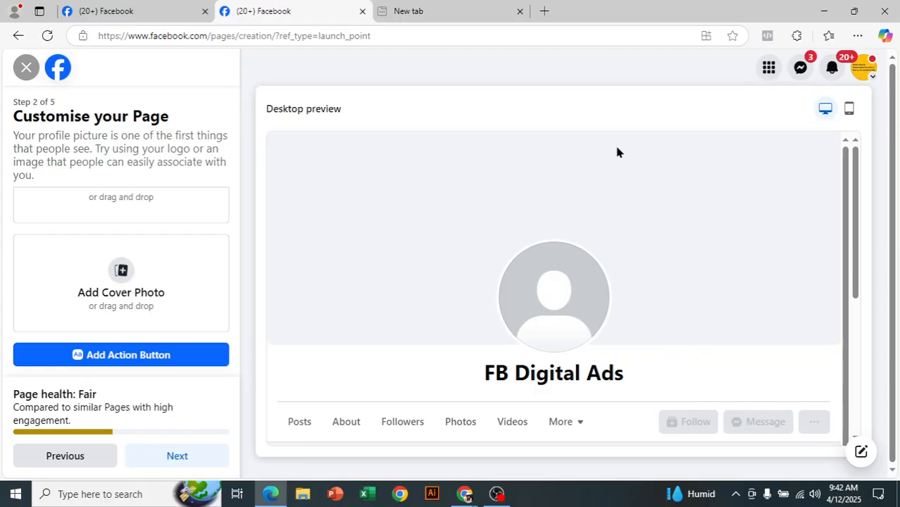
{"action": "scroll", "coordinate": [150, 265], "scroll_direction": "up", "scroll_amount": 2}
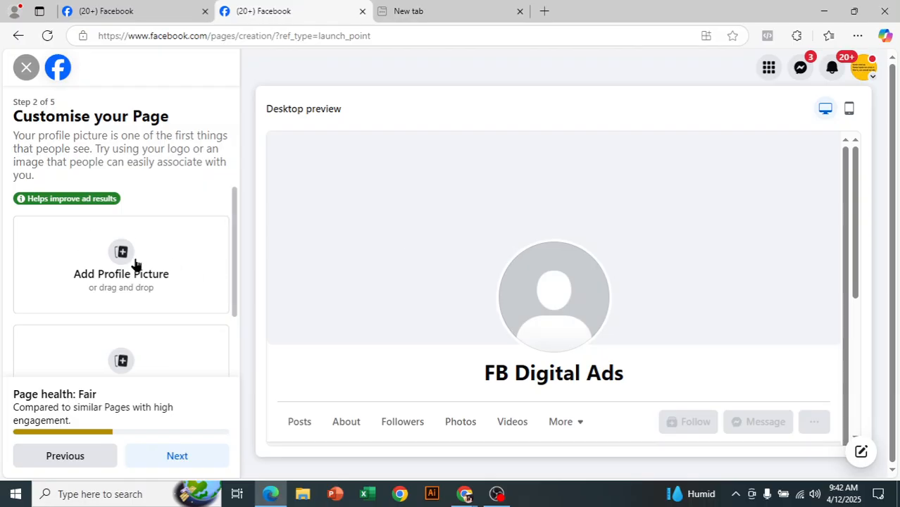
{"action": "left_click", "coordinate": [125, 262]}
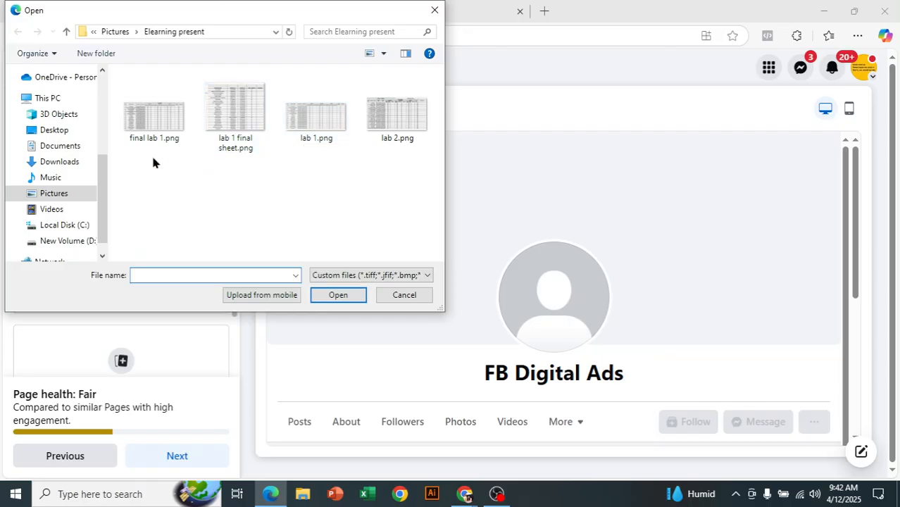
{"action": "left_click", "coordinate": [79, 198]}
{"action": "scroll", "coordinate": [250, 204], "scroll_direction": "down", "scroll_amount": 15}
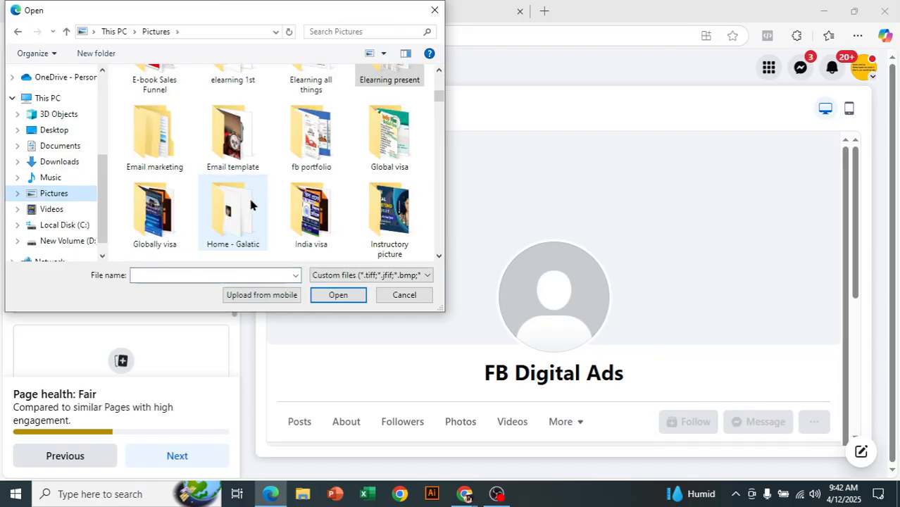
{"action": "scroll", "coordinate": [252, 205], "scroll_direction": "down", "scroll_amount": 12}
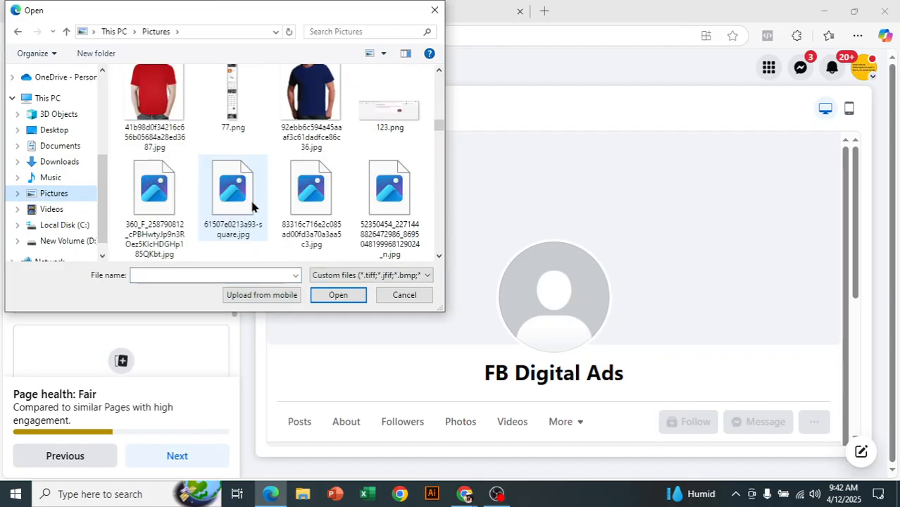
{"action": "scroll", "coordinate": [251, 205], "scroll_direction": "down", "scroll_amount": 3}
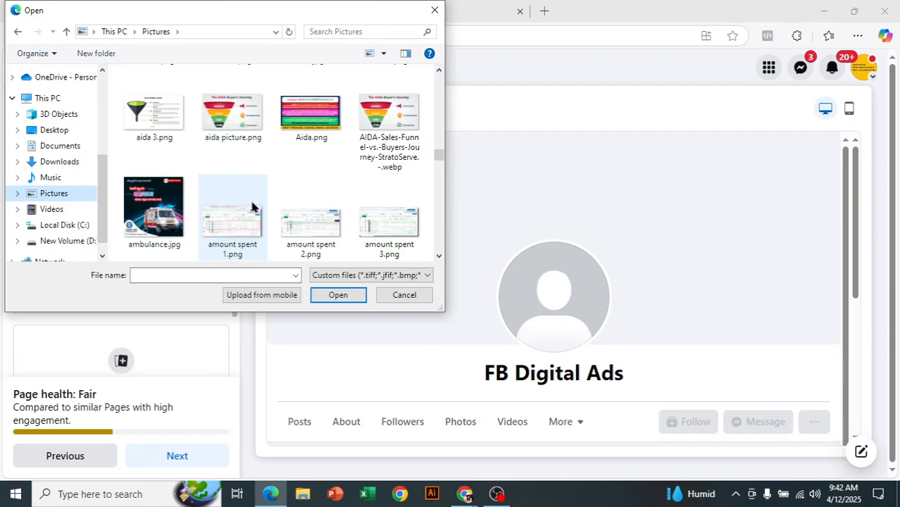
{"action": "scroll", "coordinate": [252, 206], "scroll_direction": "up", "scroll_amount": 1}
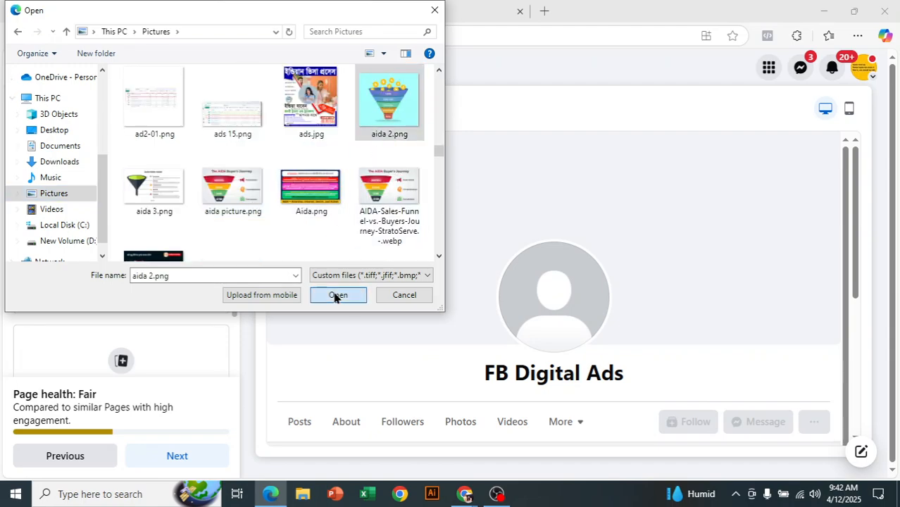
{"action": "left_click", "coordinate": [336, 296]}
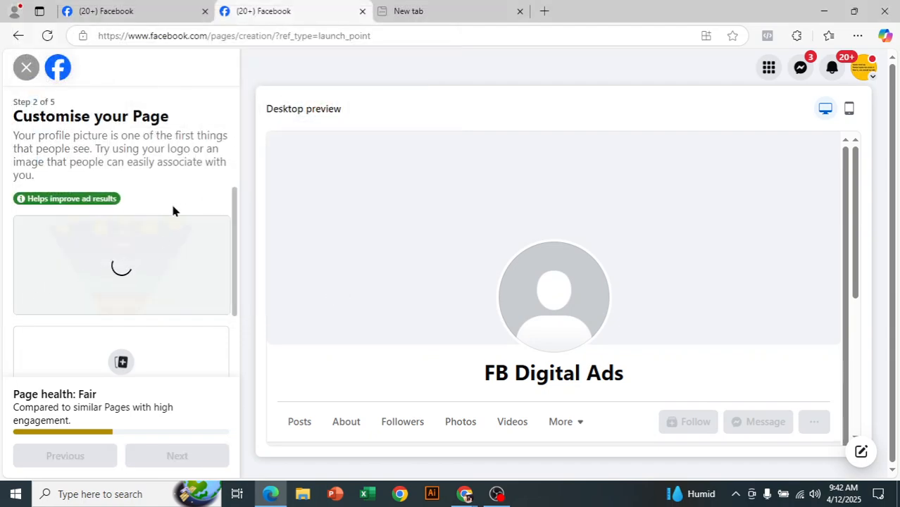
{"action": "scroll", "coordinate": [169, 293], "scroll_direction": "down", "scroll_amount": 1}
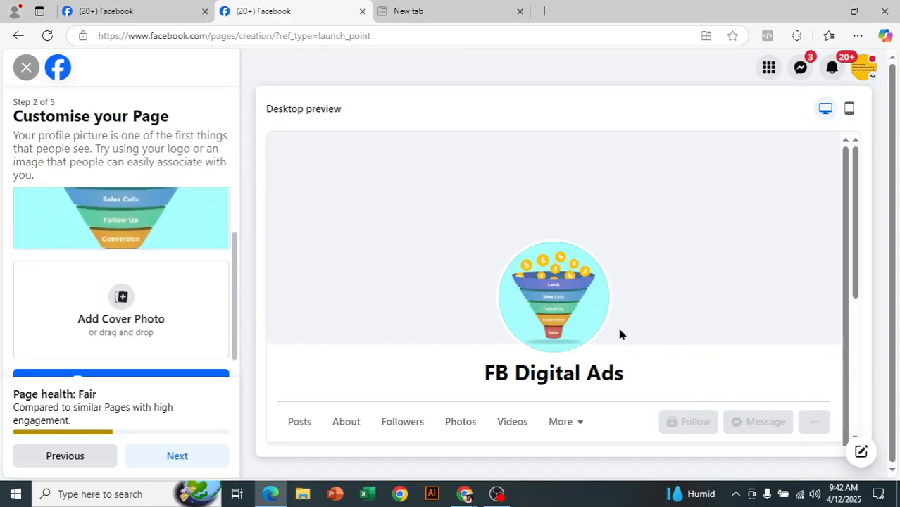
Add images.jpg from the 10 minutes school folder as the cover photo, nudge it upward, and continue
{"action": "left_click", "coordinate": [134, 302]}
{"action": "scroll", "coordinate": [284, 158], "scroll_direction": "down", "scroll_amount": 3}
{"action": "scroll", "coordinate": [278, 182], "scroll_direction": "up", "scroll_amount": 5}
{"action": "left_click", "coordinate": [220, 115]}
{"action": "double_click", "coordinate": [221, 115]}
{"action": "left_click", "coordinate": [412, 133]}
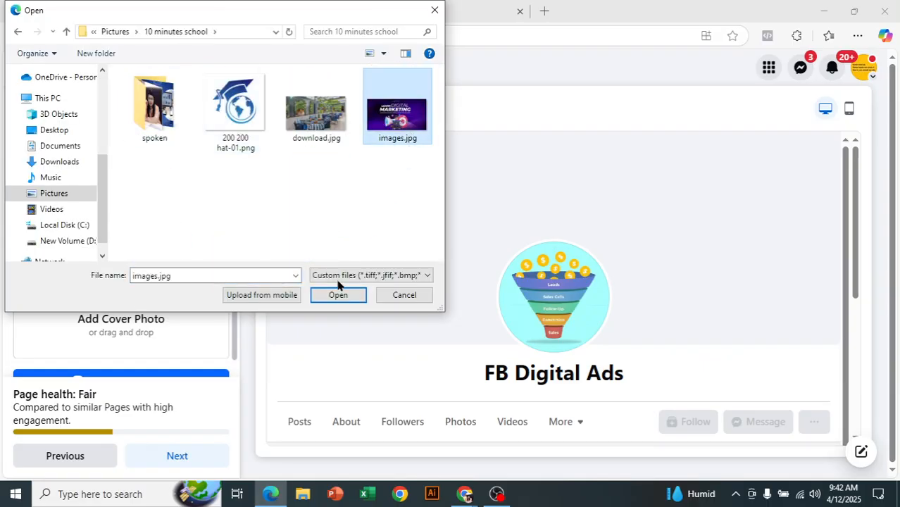
{"action": "left_click", "coordinate": [338, 295]}
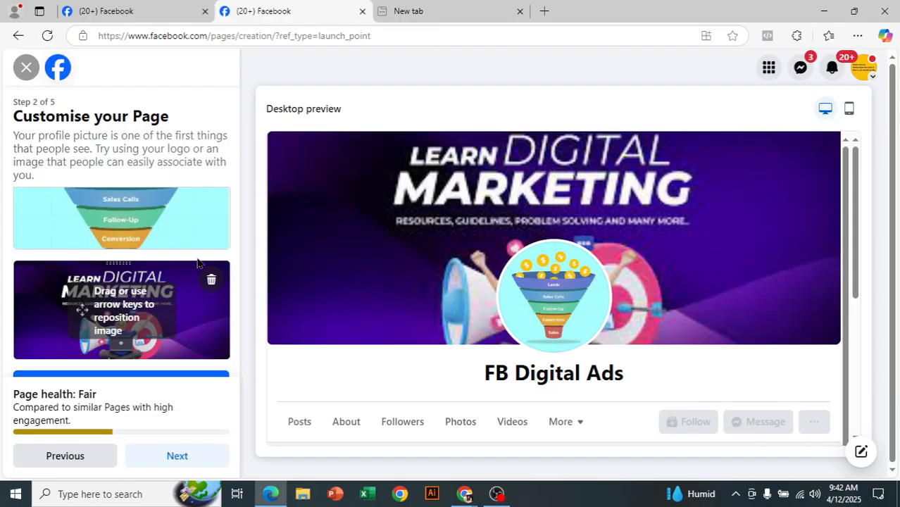
{"action": "left_click_drag", "start_coordinate": [157, 271], "coordinate": [157, 265]}
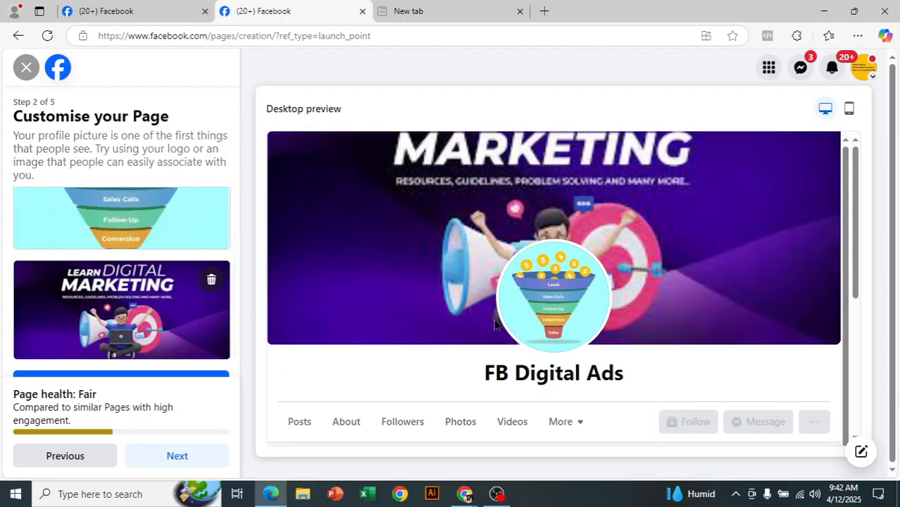
{"action": "scroll", "coordinate": [177, 233], "scroll_direction": "down", "scroll_amount": 1}
{"action": "left_click", "coordinate": [185, 457]}
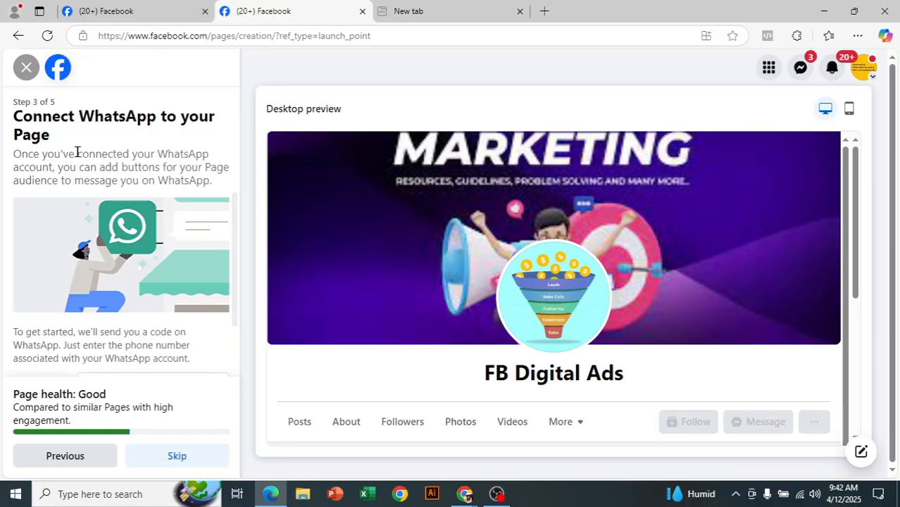
Skip the Connect WhatsApp step without linking a phone number
{"action": "scroll", "coordinate": [177, 235], "scroll_direction": "down", "scroll_amount": 1}
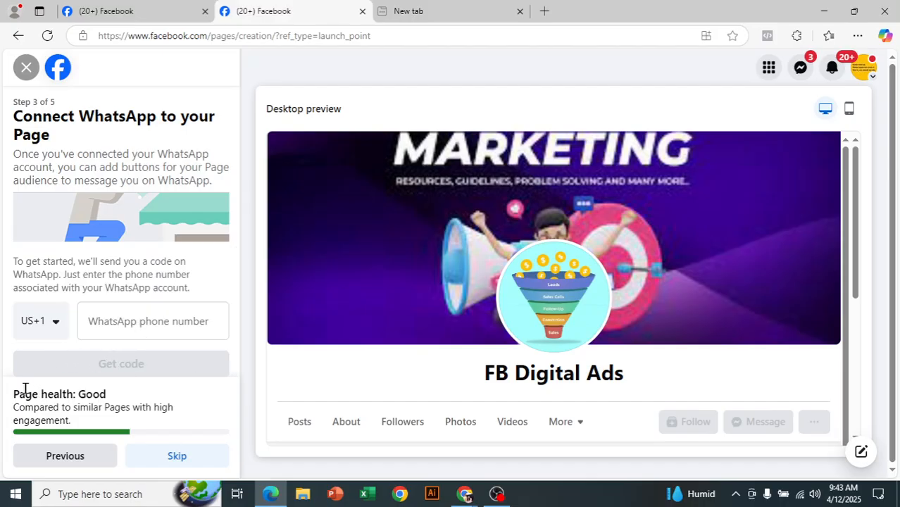
{"action": "mouse_move", "coordinate": [14, 394]}
{"action": "left_mouse_down"}
{"action": "mouse_move", "coordinate": [125, 399]}
{"action": "mouse_move", "coordinate": [4, 401]}
{"action": "left_mouse_up"}
{"action": "left_click", "coordinate": [124, 399]}
{"action": "left_click", "coordinate": [104, 399]}
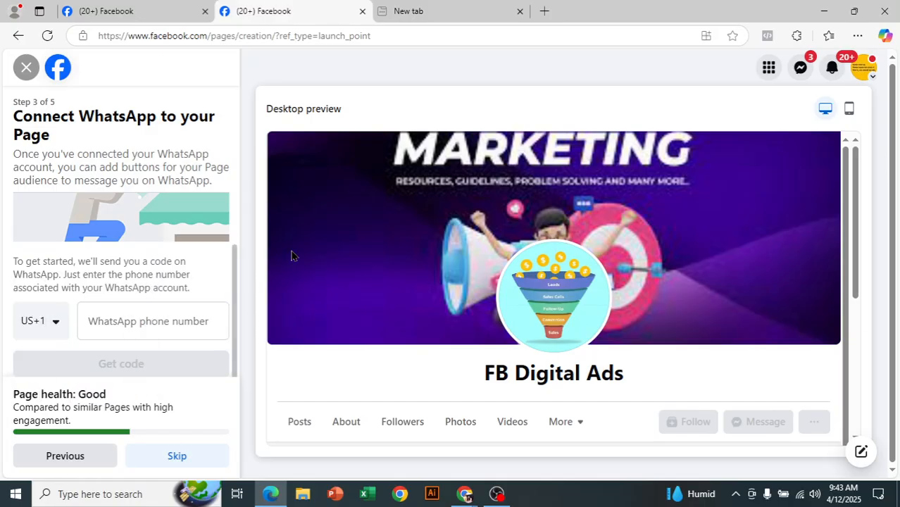
{"action": "double_click", "coordinate": [39, 408]}
{"action": "left_click", "coordinate": [152, 409]}
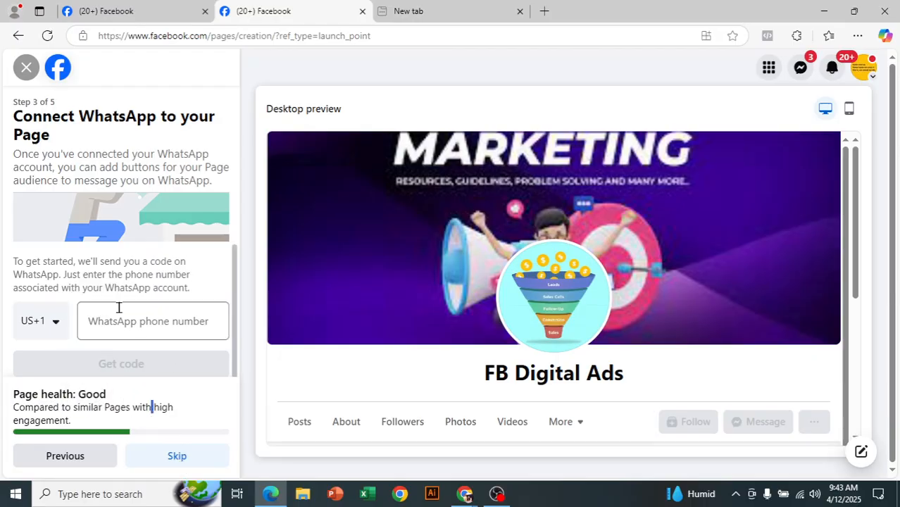
{"action": "left_click", "coordinate": [187, 458]}
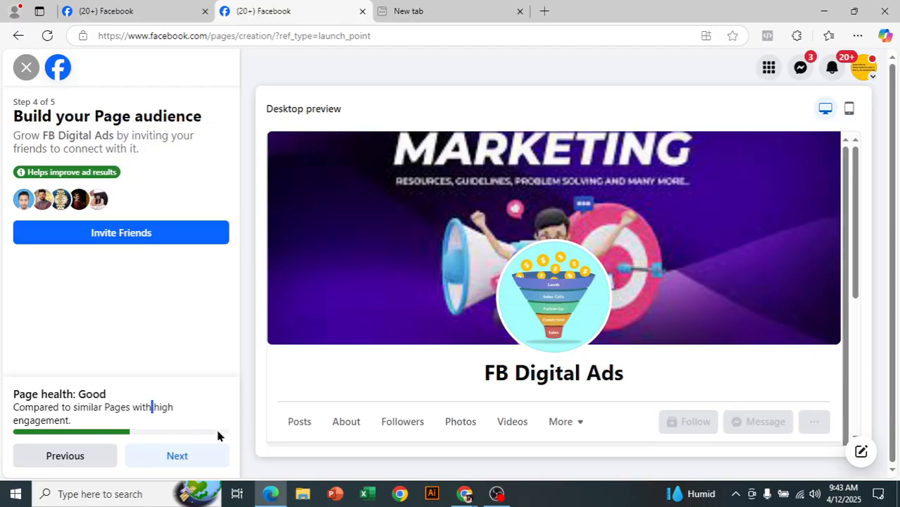
Pass the audience step, switch off Page notifications, and finish creating FB Digital Ads
{"action": "left_click", "coordinate": [183, 457]}
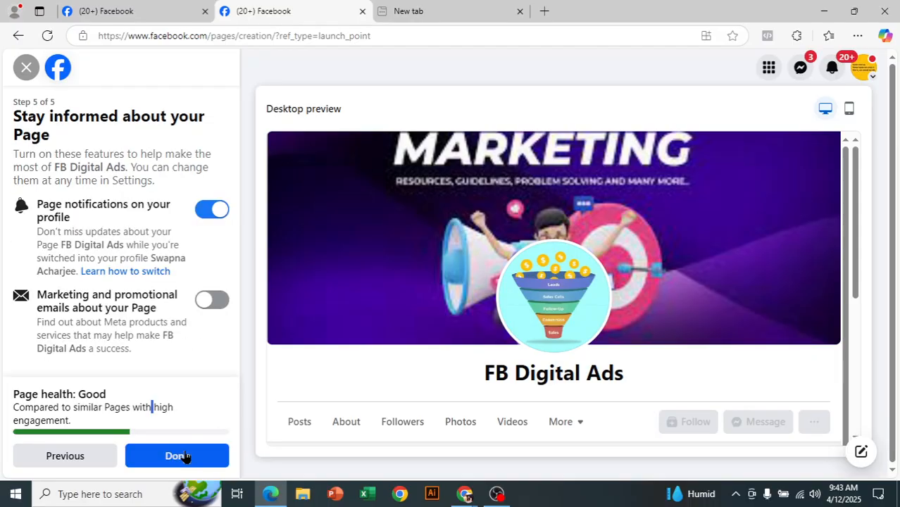
{"action": "left_click", "coordinate": [216, 212]}
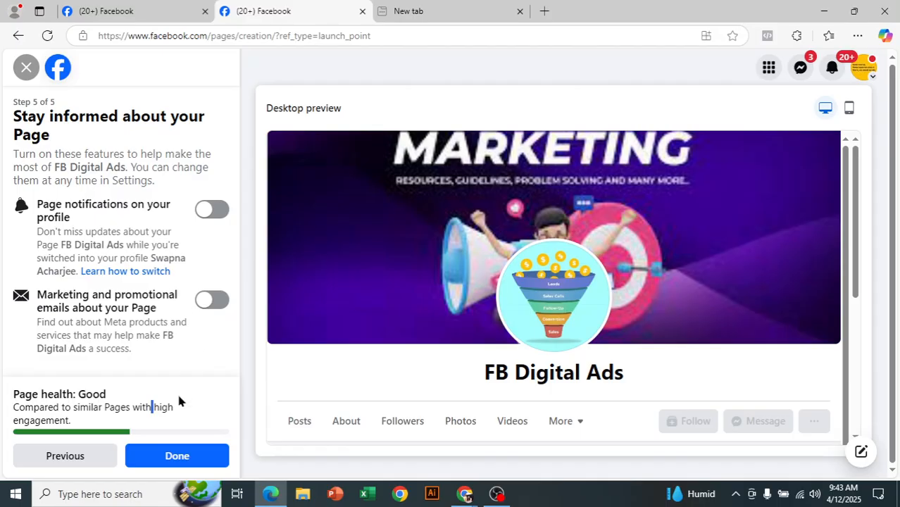
{"action": "left_click", "coordinate": [160, 457]}
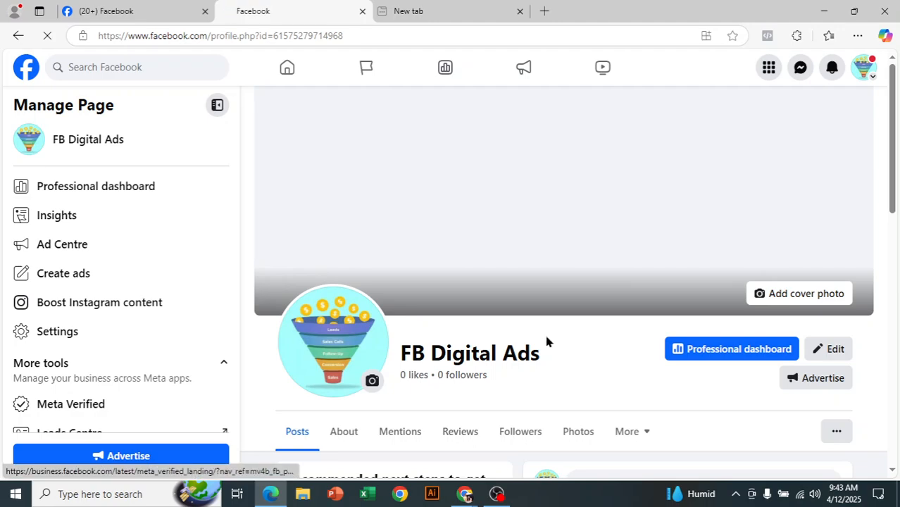
{"action": "scroll", "coordinate": [529, 364], "scroll_direction": "down", "scroll_amount": 2}
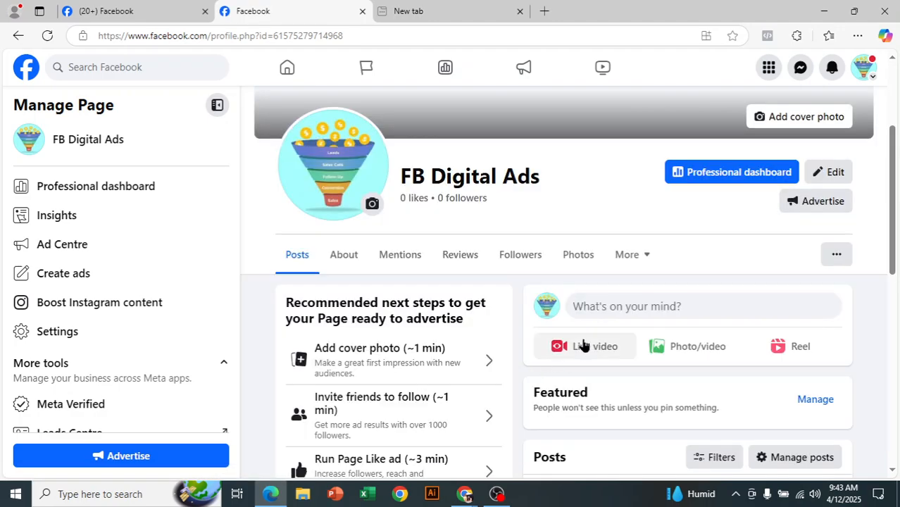
{"action": "scroll", "coordinate": [580, 352], "scroll_direction": "down", "scroll_amount": 1}
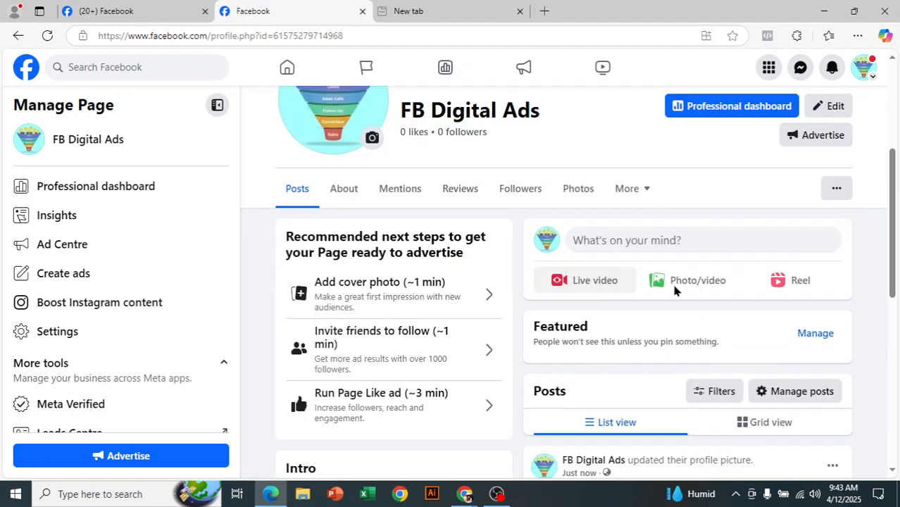
{"action": "scroll", "coordinate": [673, 288], "scroll_direction": "down", "scroll_amount": 2}
{"action": "scroll", "coordinate": [665, 313], "scroll_direction": "down", "scroll_amount": 2}
{"action": "scroll", "coordinate": [408, 251], "scroll_direction": "down", "scroll_amount": 1}
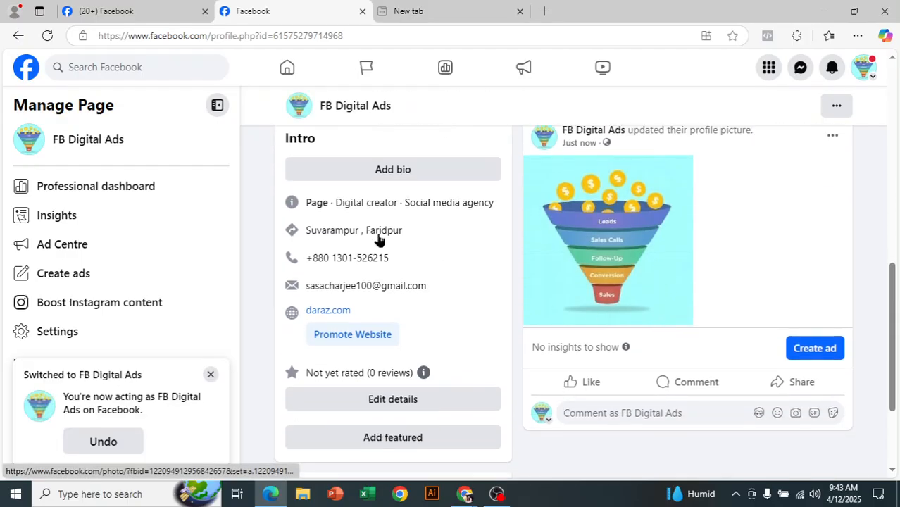
{"action": "scroll", "coordinate": [736, 342], "scroll_direction": "down", "scroll_amount": 2}
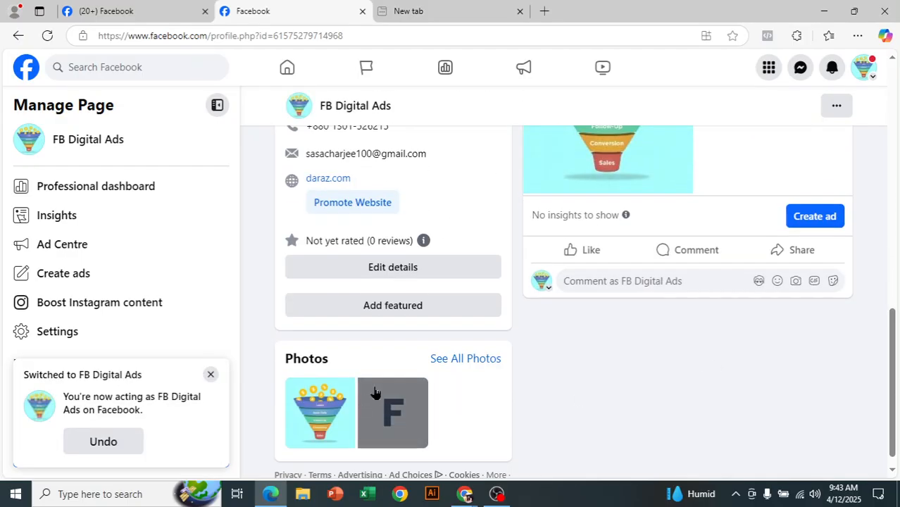
{"action": "scroll", "coordinate": [479, 261], "scroll_direction": "up", "scroll_amount": 4}
{"action": "scroll", "coordinate": [479, 261], "scroll_direction": "up", "scroll_amount": 5}
{"action": "scroll", "coordinate": [478, 258], "scroll_direction": "down", "scroll_amount": 2}
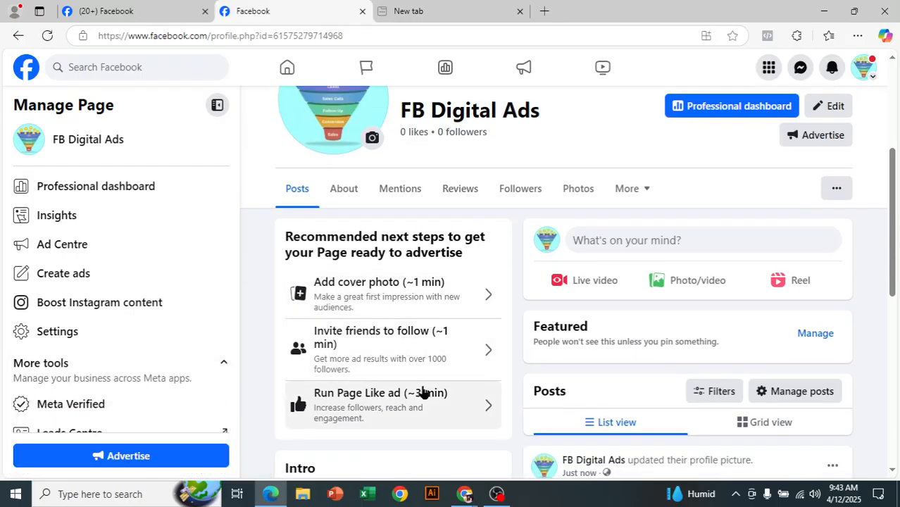
{"action": "scroll", "coordinate": [391, 227], "scroll_direction": "down", "scroll_amount": 5}
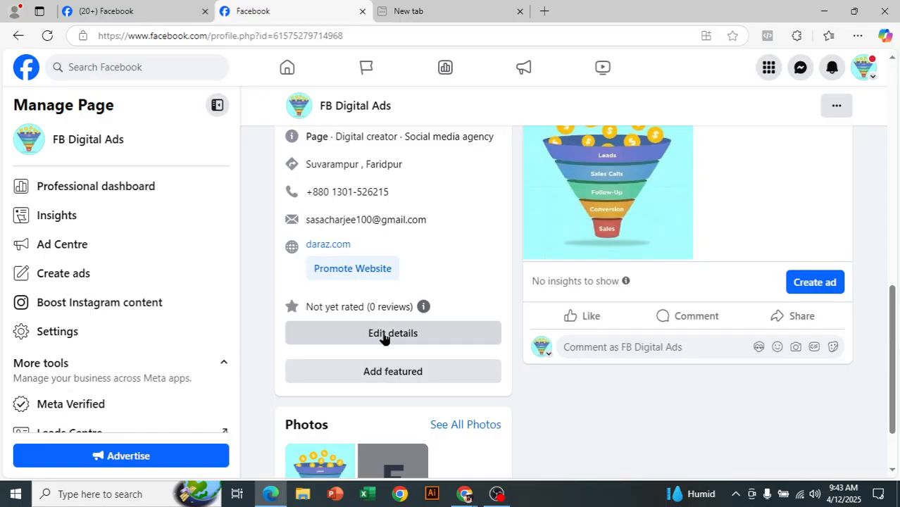
Open Edit details for the Intro and review categories, contact info and websites
{"action": "left_click", "coordinate": [384, 337]}
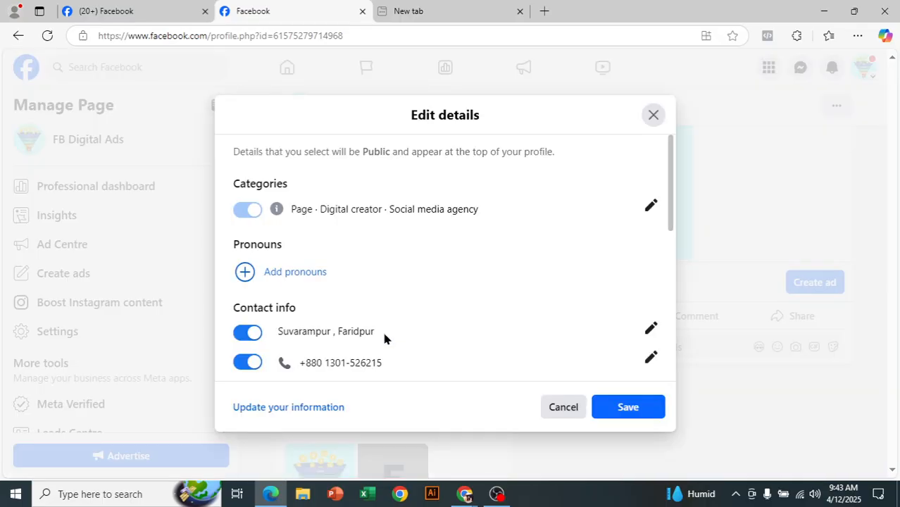
{"action": "scroll", "coordinate": [475, 273], "scroll_direction": "down", "scroll_amount": 2}
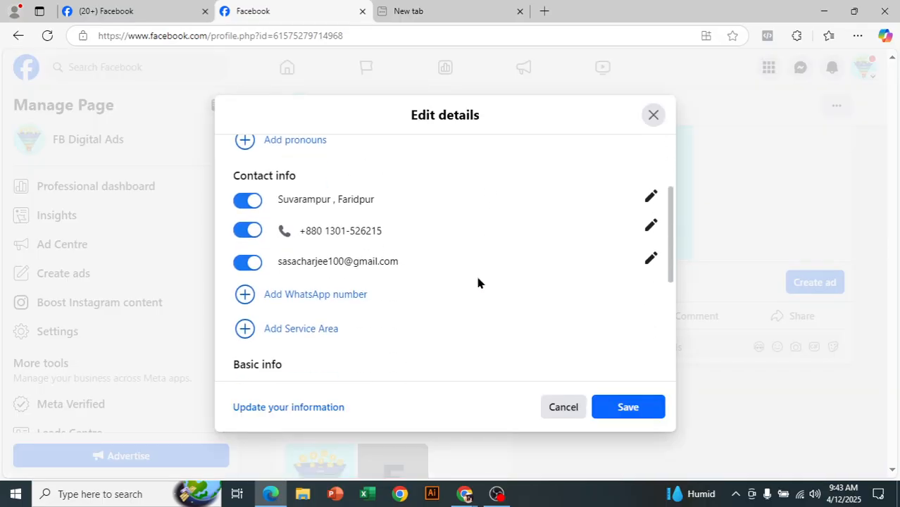
{"action": "scroll", "coordinate": [476, 273], "scroll_direction": "down", "scroll_amount": 1}
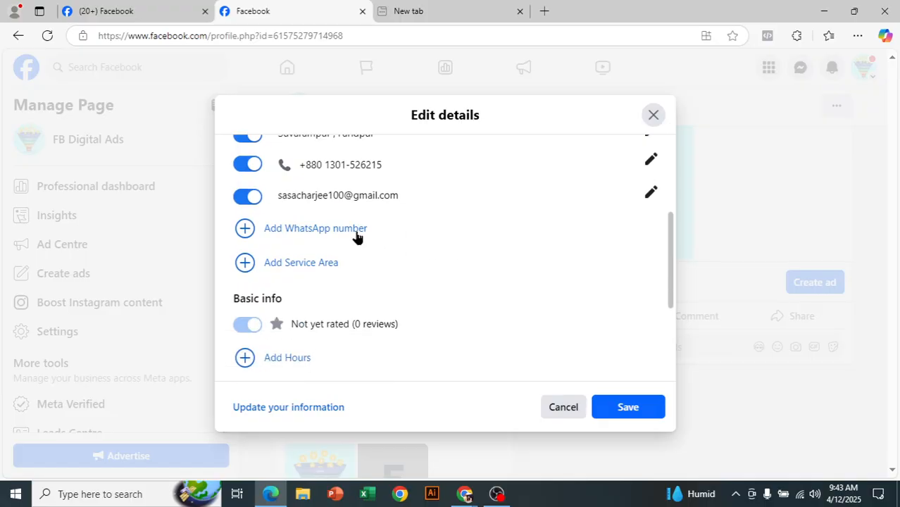
{"action": "scroll", "coordinate": [391, 306], "scroll_direction": "down", "scroll_amount": 3}
{"action": "scroll", "coordinate": [385, 296], "scroll_direction": "up", "scroll_amount": 1}
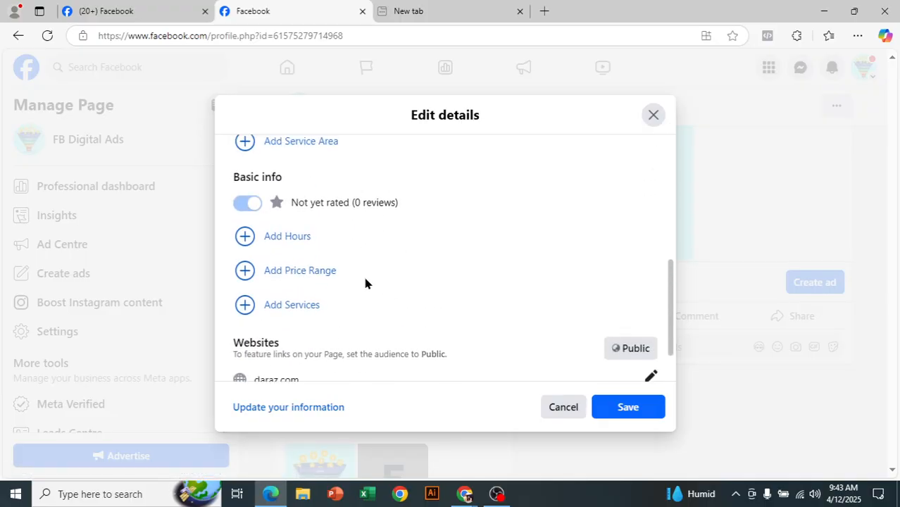
Go to the Page's About contact and basic info section
{"action": "left_click", "coordinate": [303, 237]}
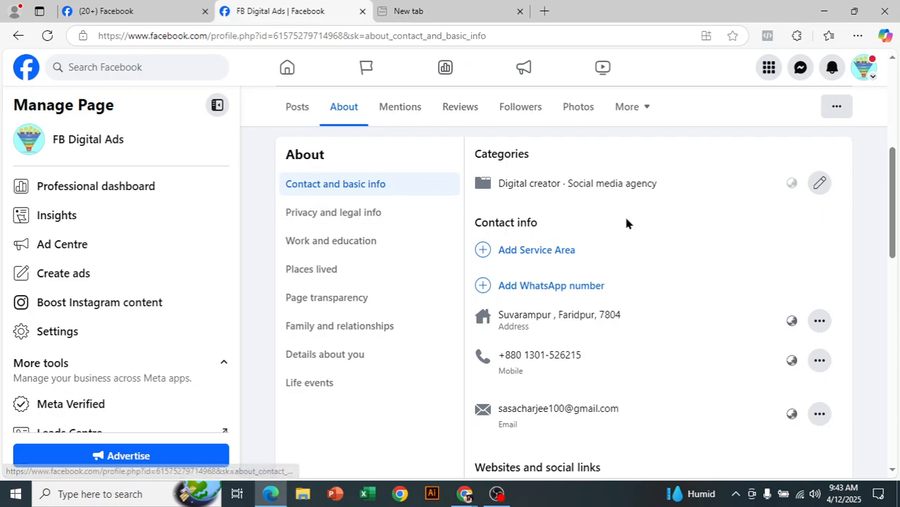
{"action": "scroll", "coordinate": [630, 223], "scroll_direction": "down", "scroll_amount": 1}
{"action": "scroll", "coordinate": [594, 289], "scroll_direction": "down", "scroll_amount": 4}
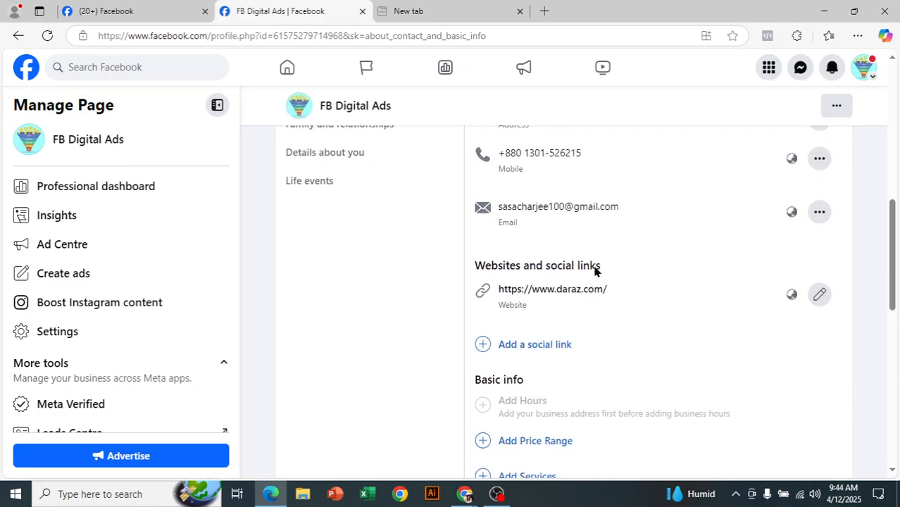
{"action": "scroll", "coordinate": [594, 268], "scroll_direction": "up", "scroll_amount": 1}
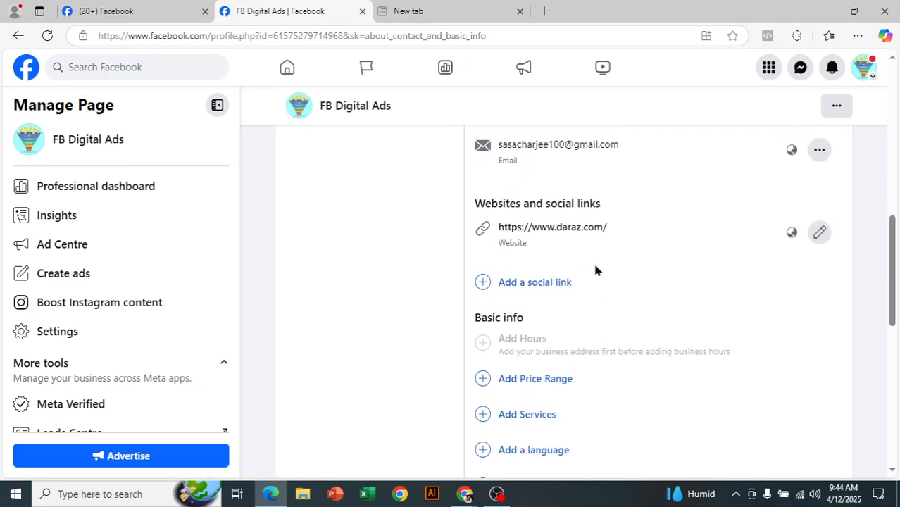
Add the Instagram username as a new social link and save it
{"action": "left_click", "coordinate": [542, 284]}
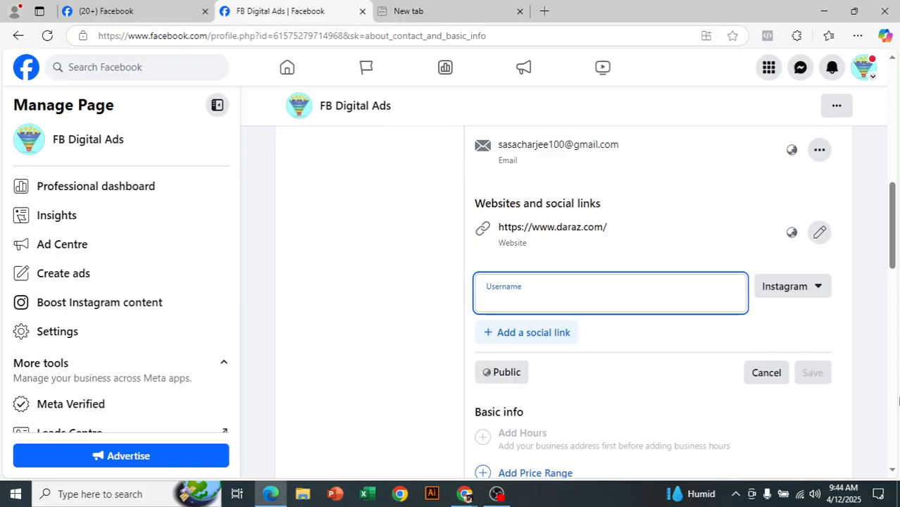
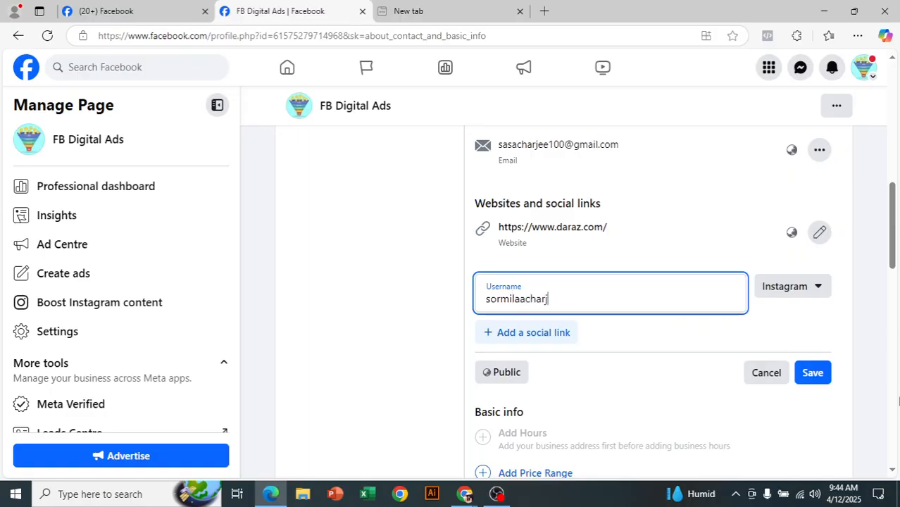
{"action": "left_click", "coordinate": [812, 372]}
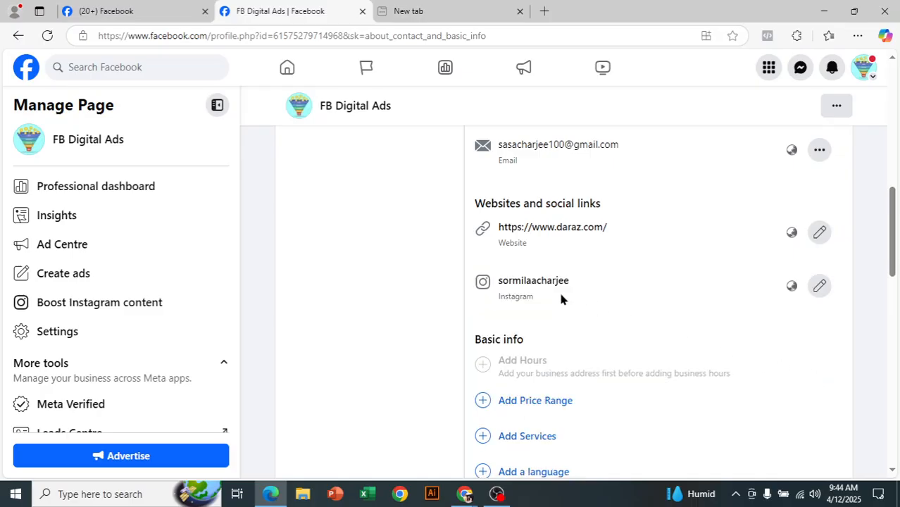
{"action": "scroll", "coordinate": [571, 324], "scroll_direction": "up", "scroll_amount": 1}
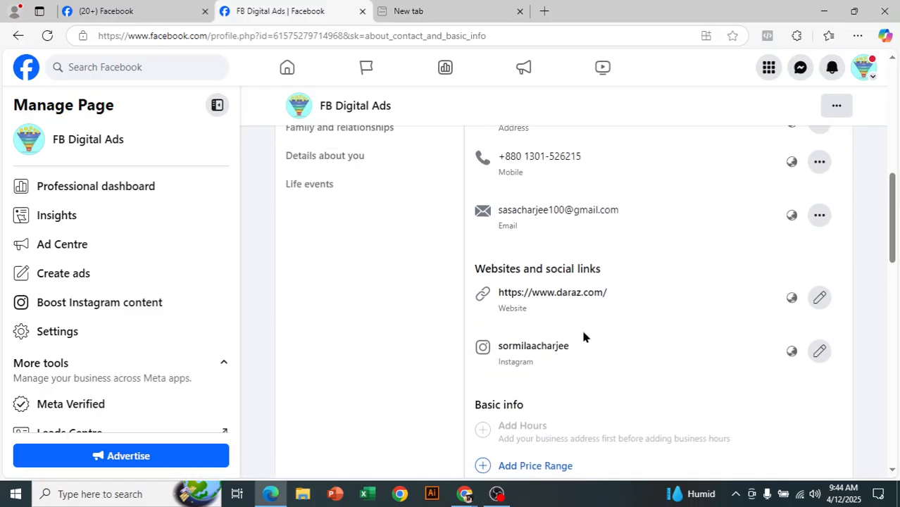
{"action": "scroll", "coordinate": [582, 335], "scroll_direction": "up", "scroll_amount": 1}
{"action": "scroll", "coordinate": [582, 332], "scroll_direction": "down", "scroll_amount": 4}
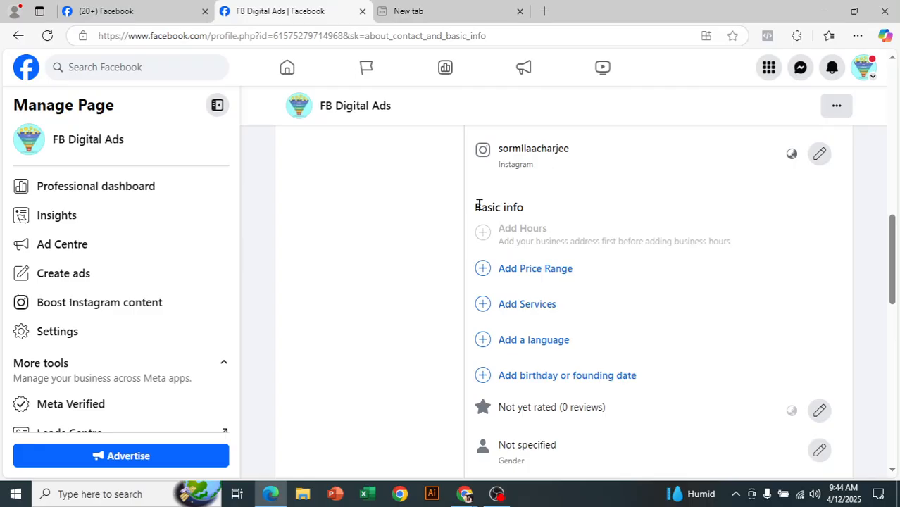
{"action": "left_click_drag", "start_coordinate": [481, 208], "coordinate": [519, 208]}
Choose ££ Moderate as the Page's price range and save it
{"action": "left_click", "coordinate": [549, 268]}
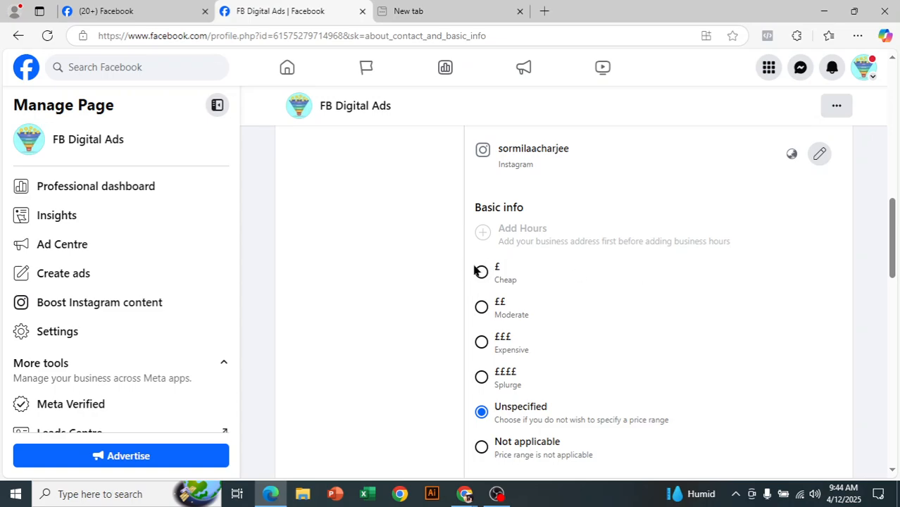
{"action": "scroll", "coordinate": [603, 316], "scroll_direction": "down", "scroll_amount": 1}
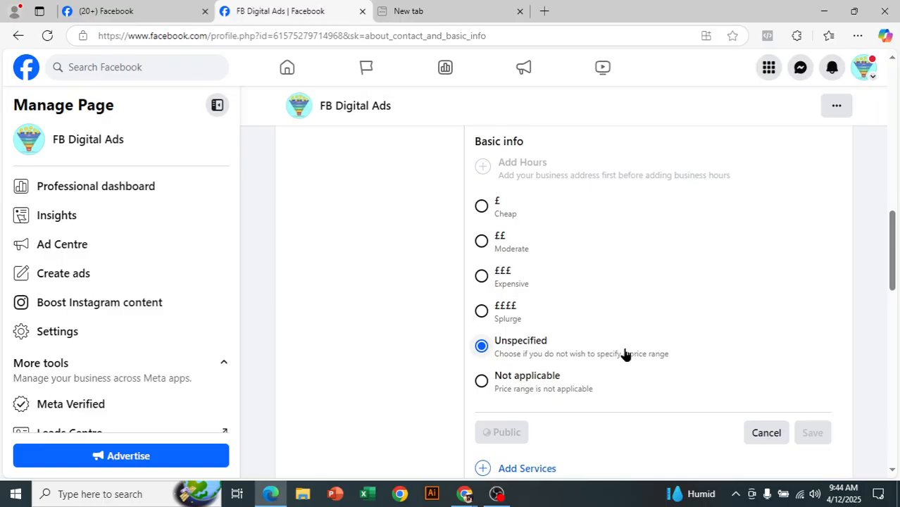
{"action": "left_click", "coordinate": [481, 242]}
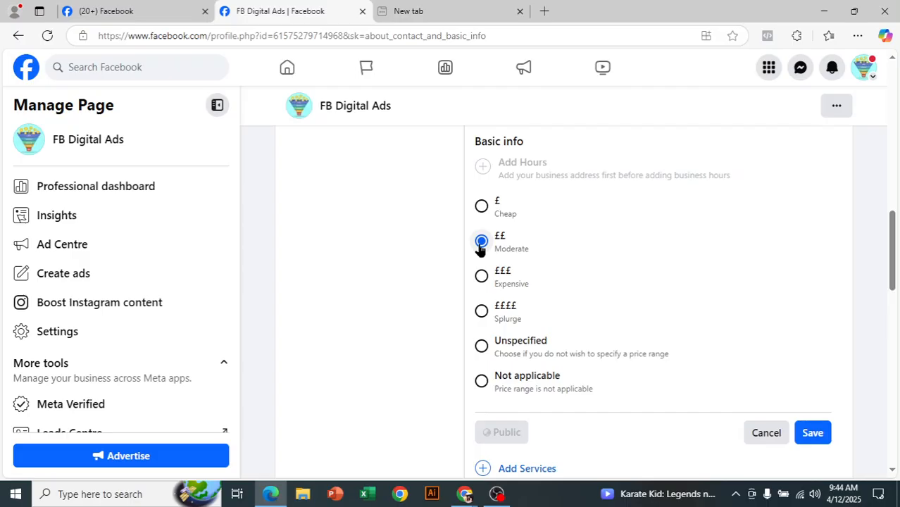
{"action": "scroll", "coordinate": [728, 281], "scroll_direction": "down", "scroll_amount": 1}
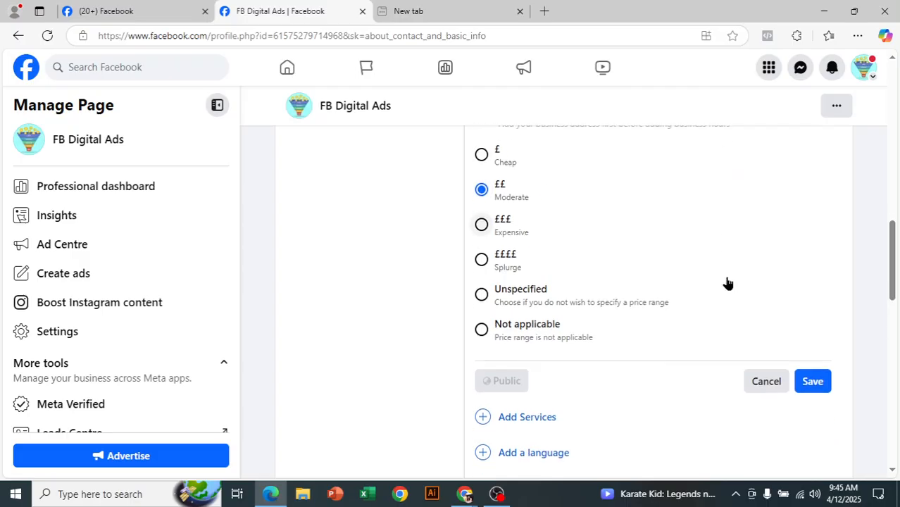
{"action": "left_click", "coordinate": [813, 368]}
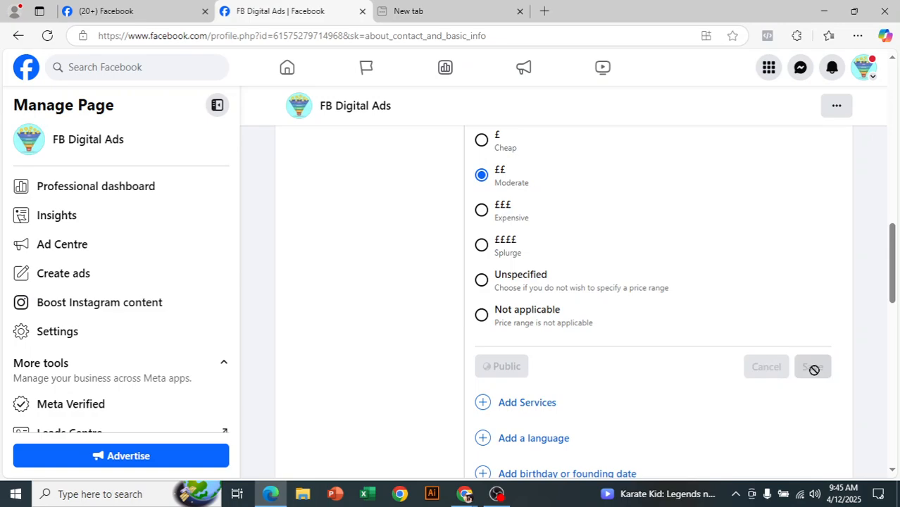
{"action": "scroll", "coordinate": [653, 328], "scroll_direction": "up", "scroll_amount": 3}
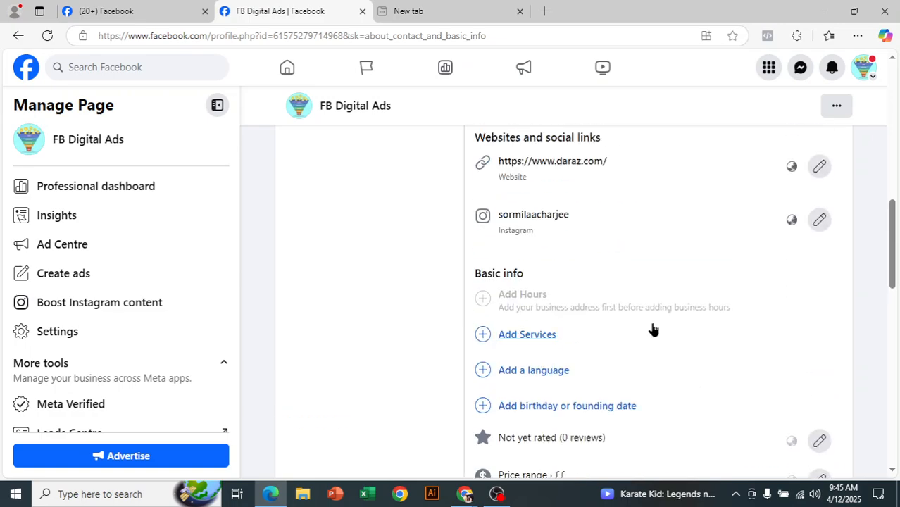
{"action": "scroll", "coordinate": [653, 327], "scroll_direction": "down", "scroll_amount": 1}
Back out of Services, then add English as the Page language and save
{"action": "left_click", "coordinate": [536, 270]}
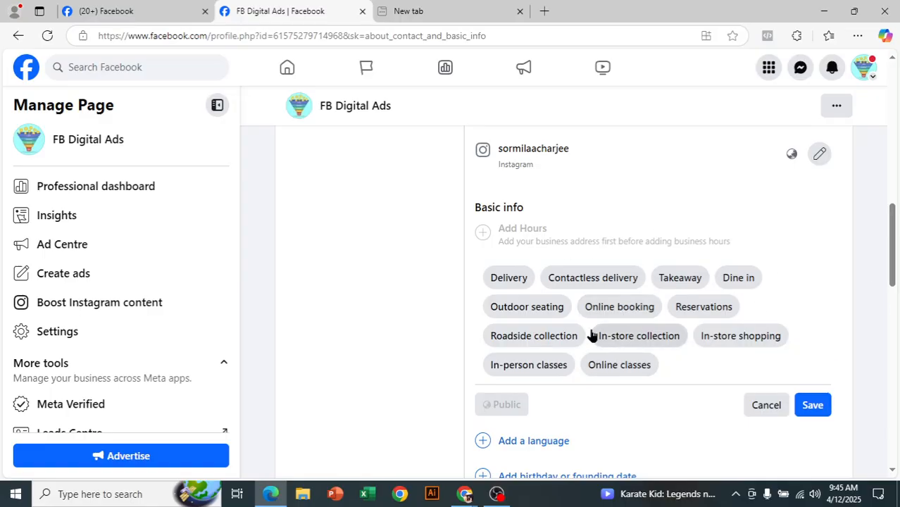
{"action": "left_click", "coordinate": [766, 410]}
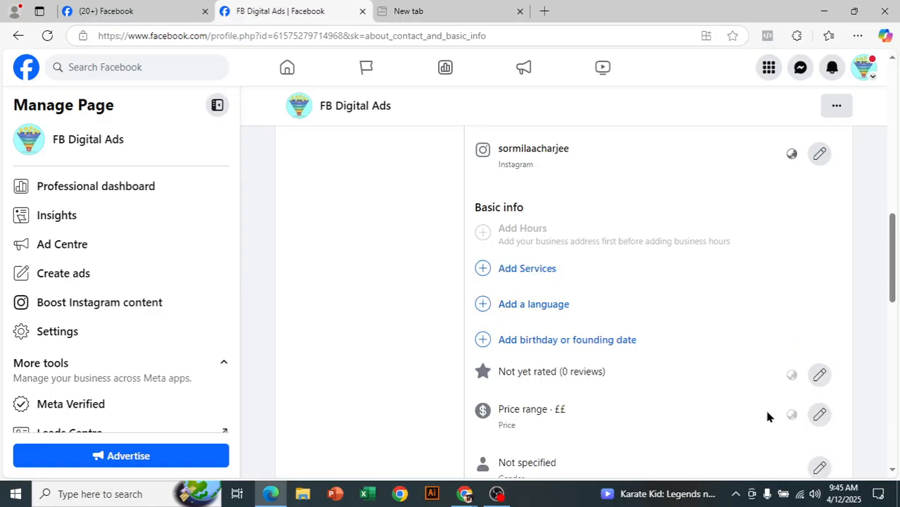
{"action": "left_click", "coordinate": [556, 307]}
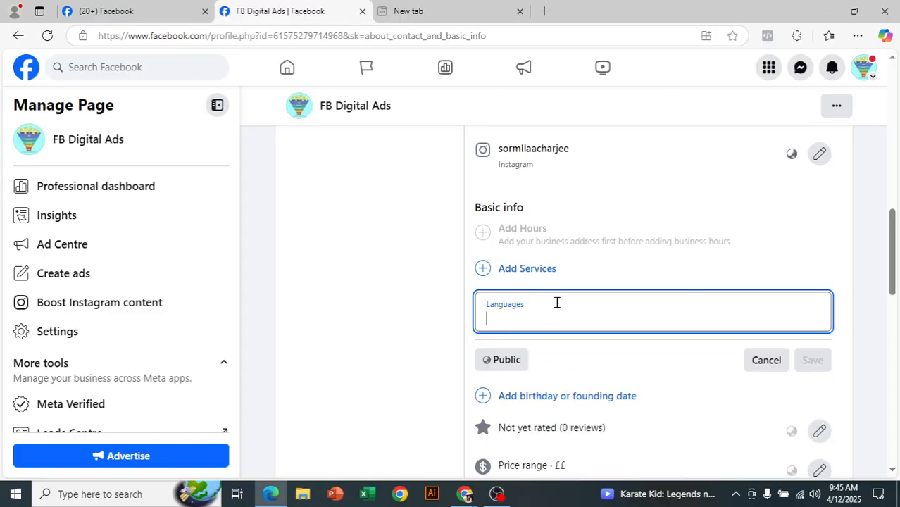
{"action": "scroll", "coordinate": [557, 302], "scroll_direction": "down", "scroll_amount": 1}
{"action": "type", "text": "bnag"}
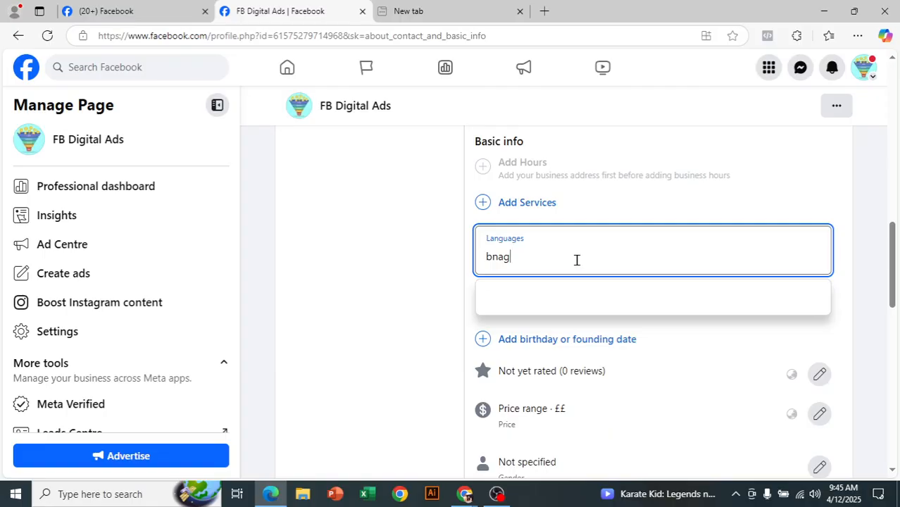
{"action": "type", "text": "l"}
{"action": "key", "text": "BackSpace"}
{"action": "key", "text": "BackSpace"}
{"action": "key", "text": "BackSpace"}
{"action": "key", "text": "BackSpace"}
{"action": "key", "text": "BackSpace"}
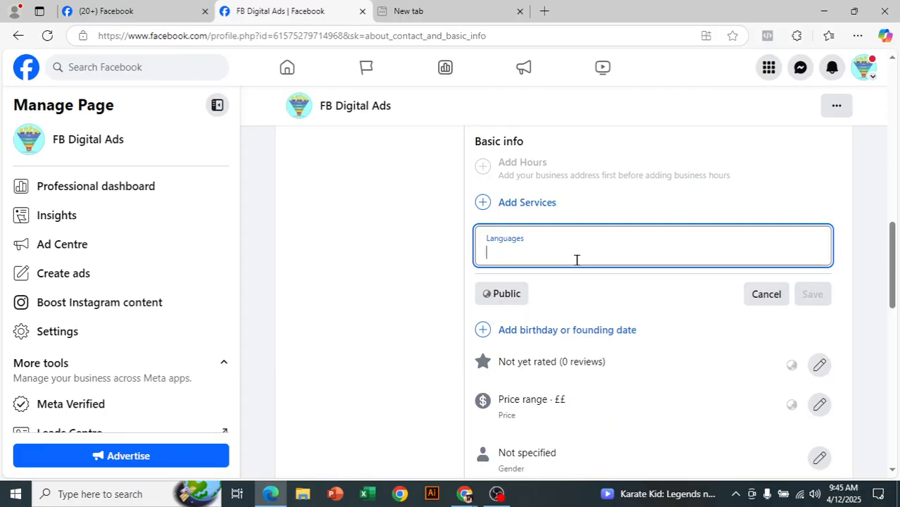
{"action": "type", "text": "englis"}
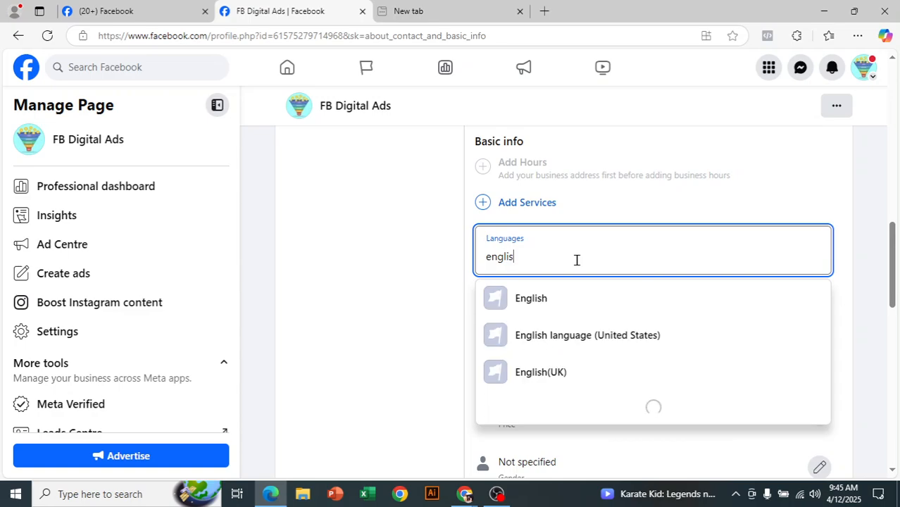
{"action": "left_click", "coordinate": [580, 316]}
{"action": "left_click", "coordinate": [814, 304]}
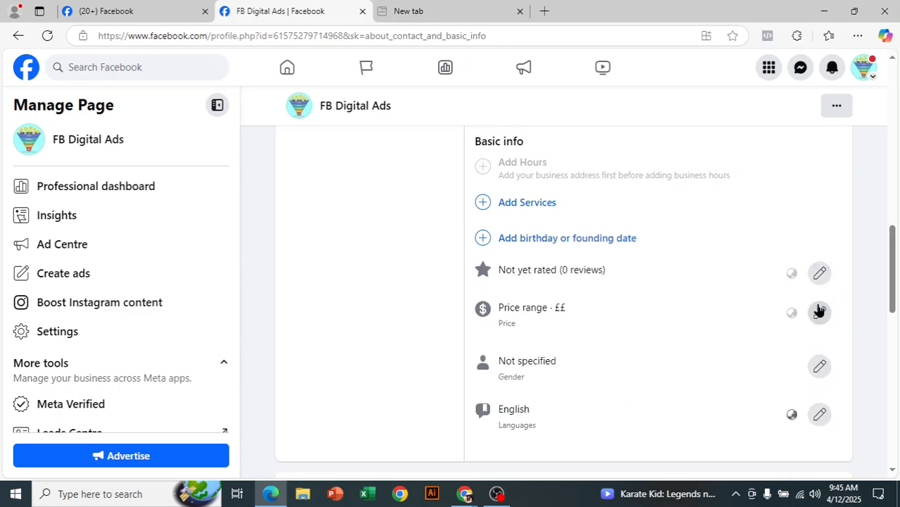
Fill in a founding date of March 4, 1972, marked as Founding date
{"action": "left_click", "coordinate": [622, 242]}
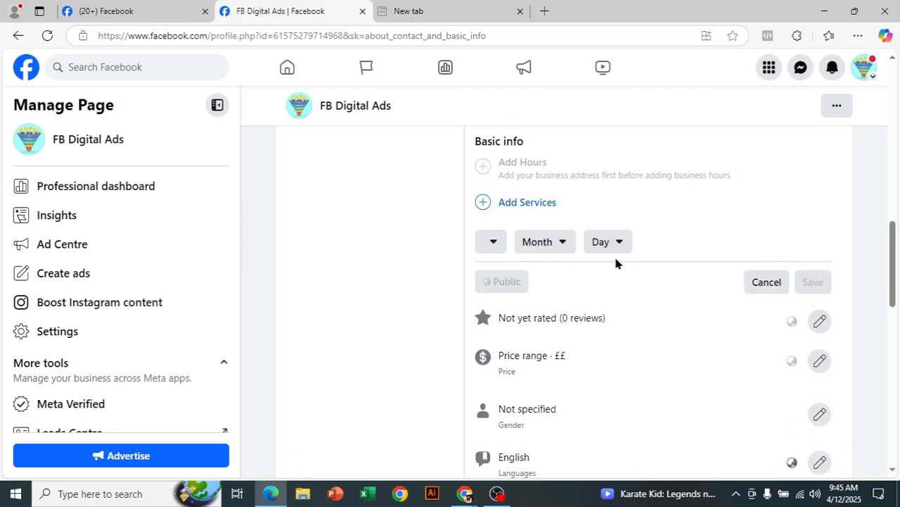
{"action": "left_click", "coordinate": [561, 248]}
{"action": "left_click", "coordinate": [582, 346]}
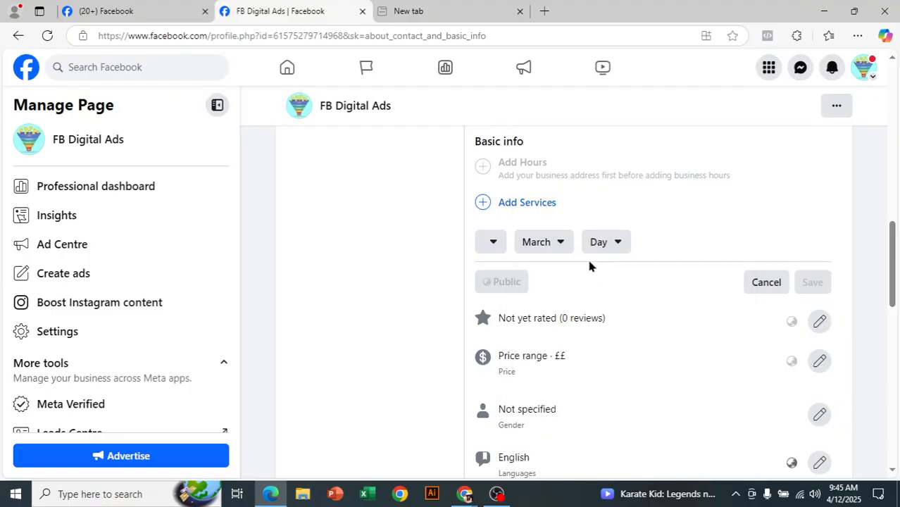
{"action": "left_click", "coordinate": [605, 247]}
{"action": "left_click", "coordinate": [631, 363]}
{"action": "left_click", "coordinate": [495, 241]}
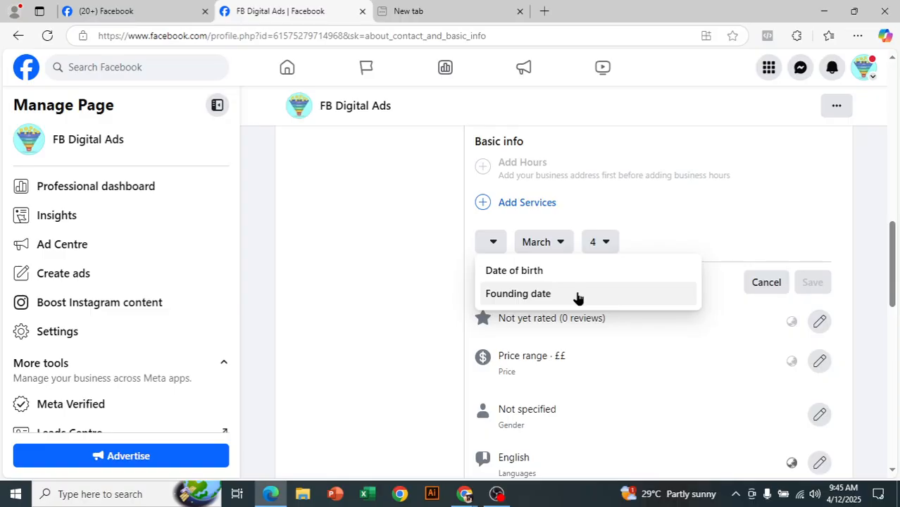
{"action": "left_click", "coordinate": [506, 295]}
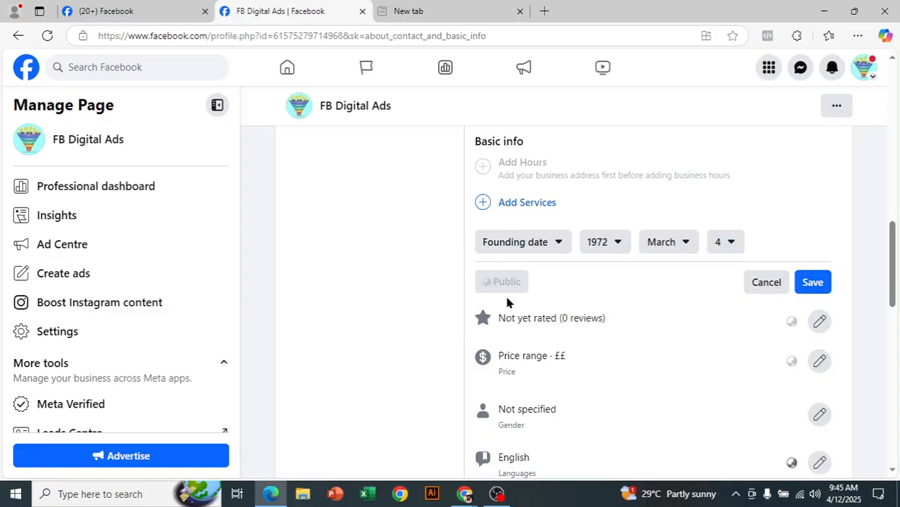
{"action": "left_click", "coordinate": [600, 253]}
Save the founding date and close the Services options unchanged
{"action": "left_click", "coordinate": [806, 215]}
{"action": "scroll", "coordinate": [830, 298], "scroll_direction": "down", "scroll_amount": 1}
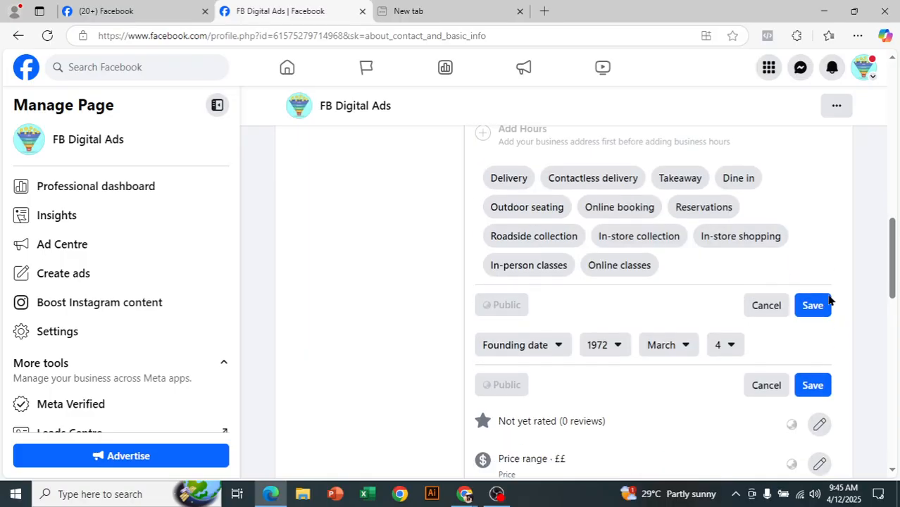
{"action": "left_click", "coordinate": [820, 358]}
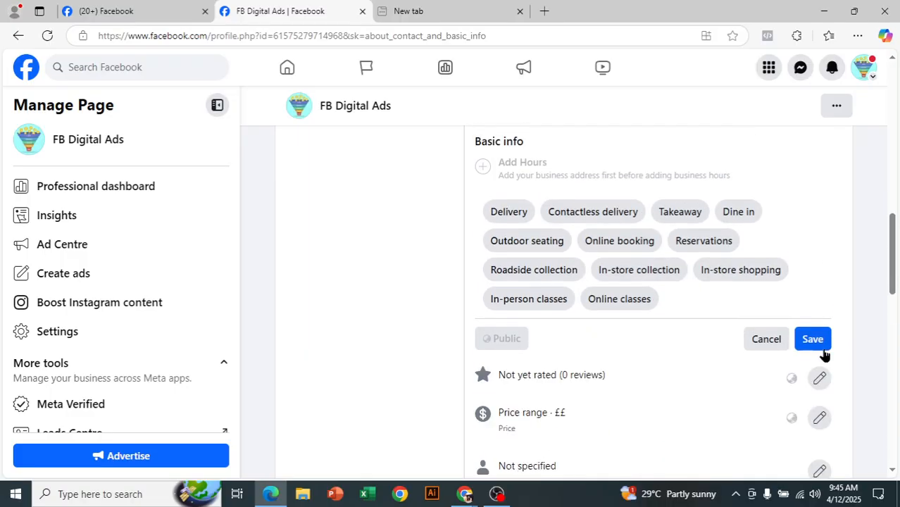
{"action": "left_click", "coordinate": [767, 341]}
{"action": "scroll", "coordinate": [766, 342], "scroll_direction": "down", "scroll_amount": 2}
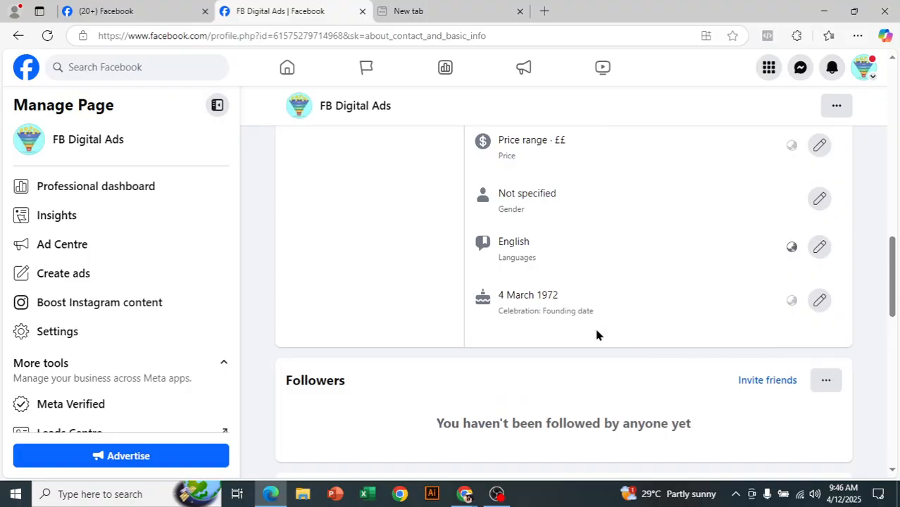
{"action": "scroll", "coordinate": [597, 336], "scroll_direction": "up", "scroll_amount": 5}
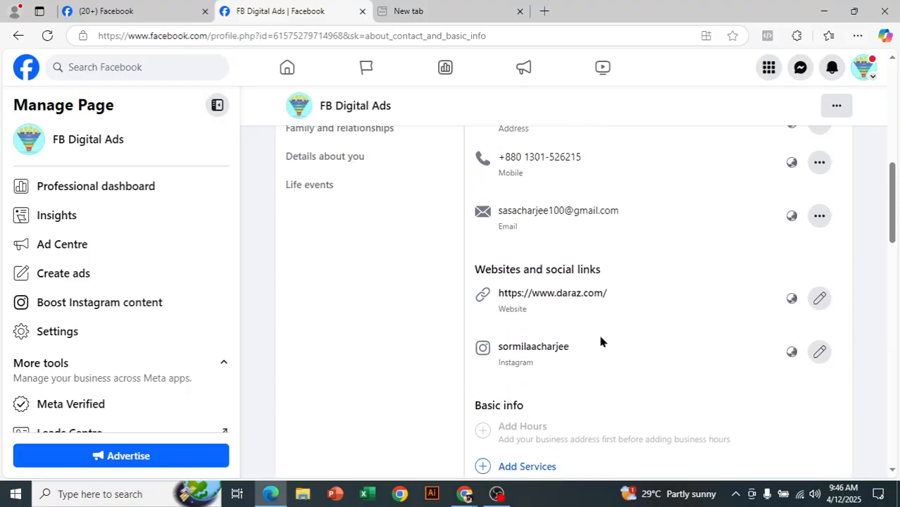
{"action": "scroll", "coordinate": [599, 333], "scroll_direction": "up", "scroll_amount": 3}
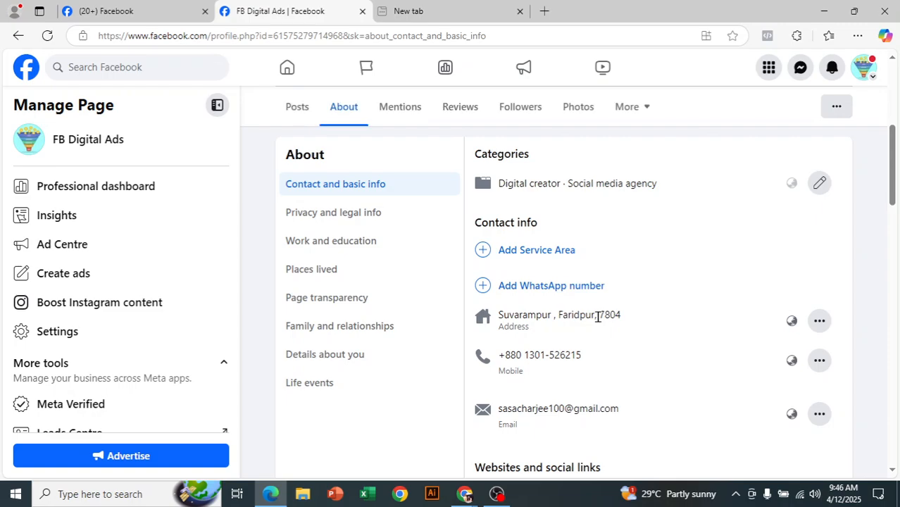
{"action": "scroll", "coordinate": [597, 317], "scroll_direction": "up", "scroll_amount": 1}
Open Privacy and legal info and start a new privacy policy link entry
{"action": "left_click", "coordinate": [366, 289]}
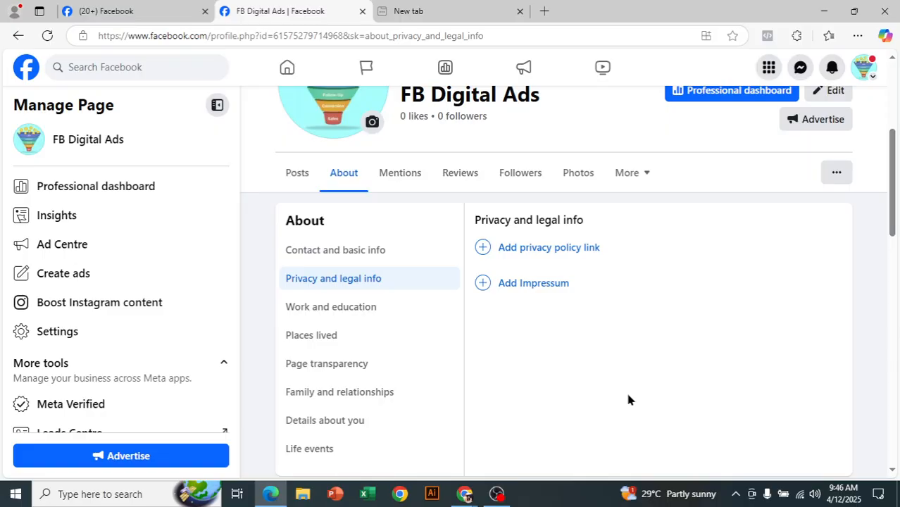
{"action": "left_click", "coordinate": [558, 253]}
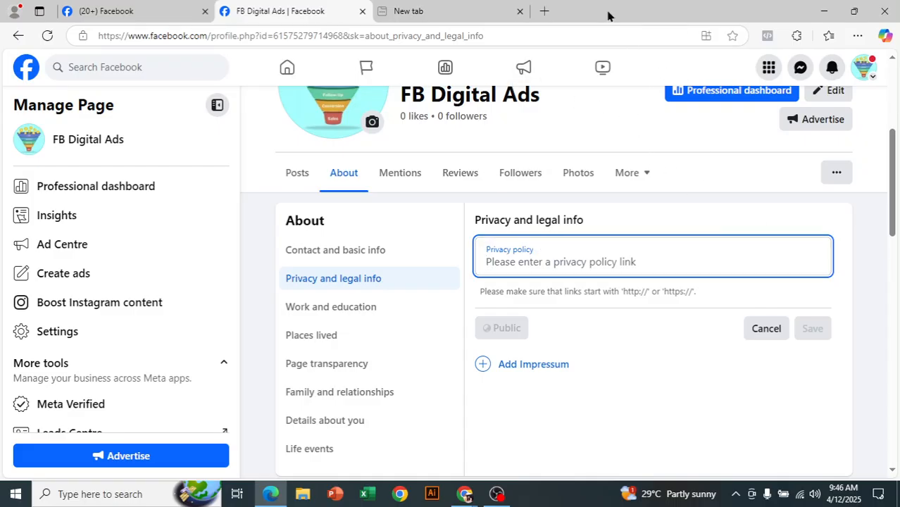
In a new tab, search 'darz' and open Daraz's Privacy Policy page
{"action": "left_click", "coordinate": [544, 11]}
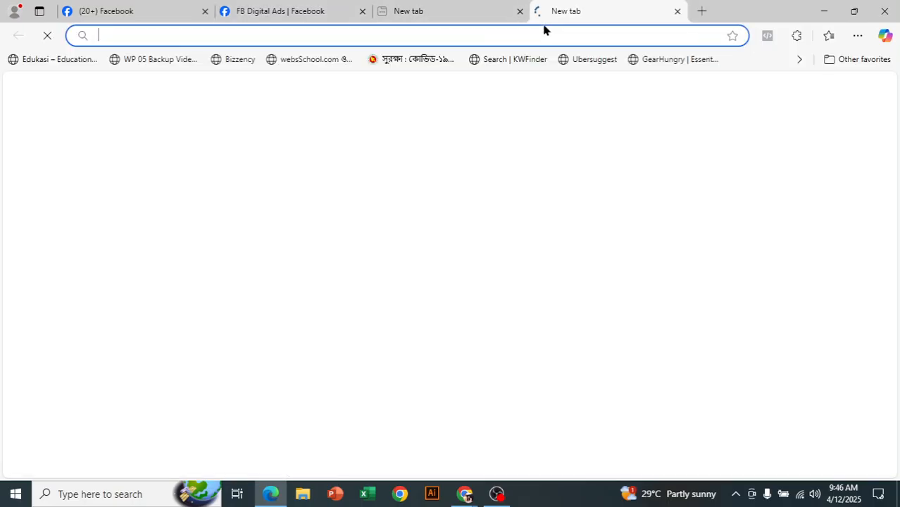
{"action": "type", "text": "darz"}
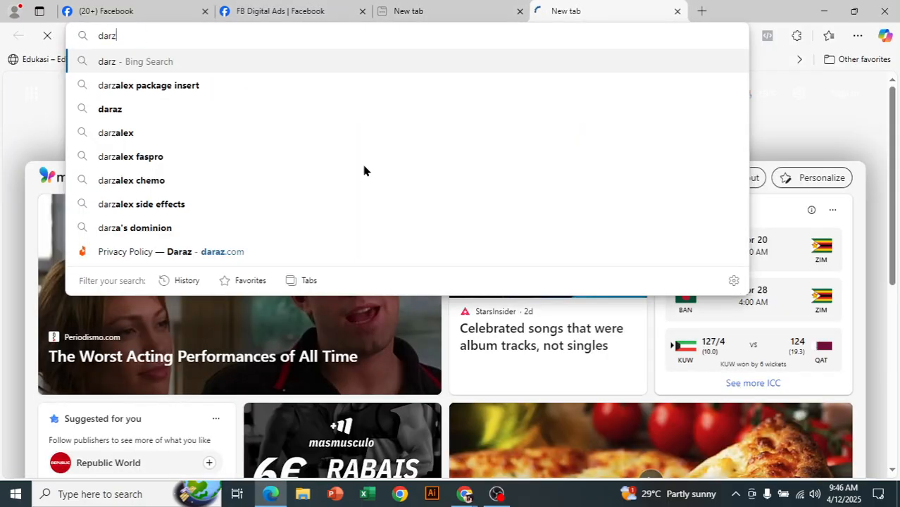
{"action": "left_click", "coordinate": [291, 254]}
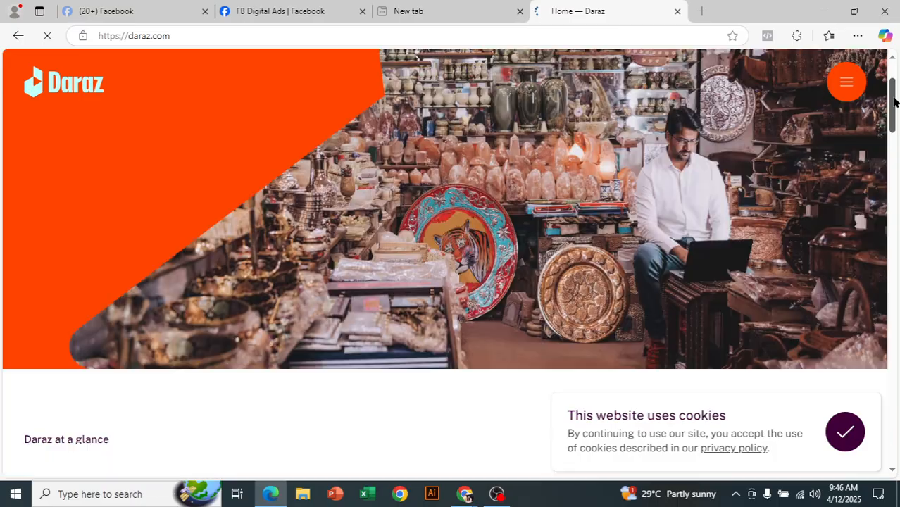
{"action": "left_click_drag", "start_coordinate": [893, 113], "coordinate": [895, 438]}
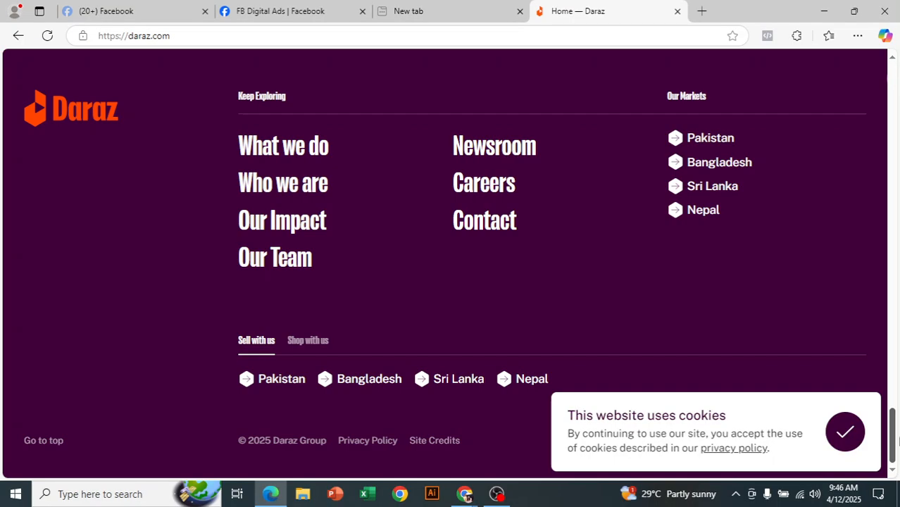
{"action": "left_click", "coordinate": [372, 448]}
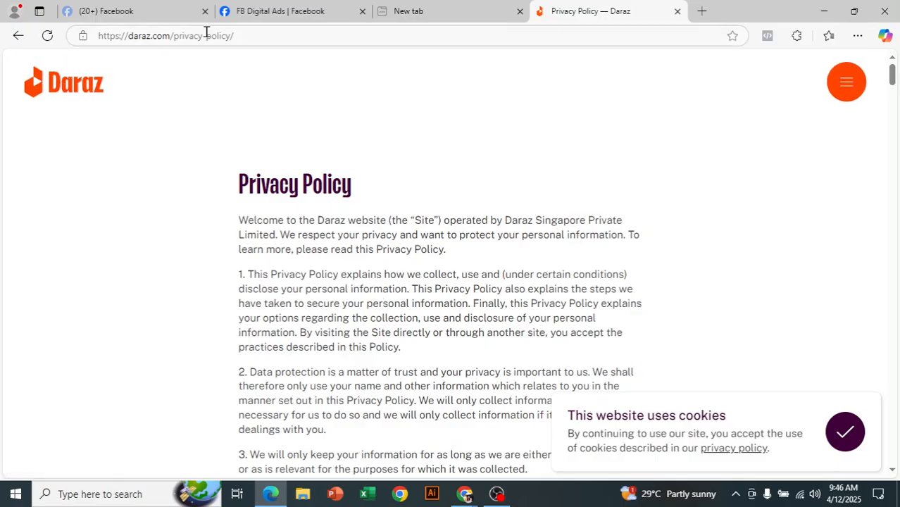
Copy the privacy policy address and return to Facebook's privacy policy field
{"action": "left_click", "coordinate": [243, 35]}
{"action": "key", "text": "ctrl+c"}
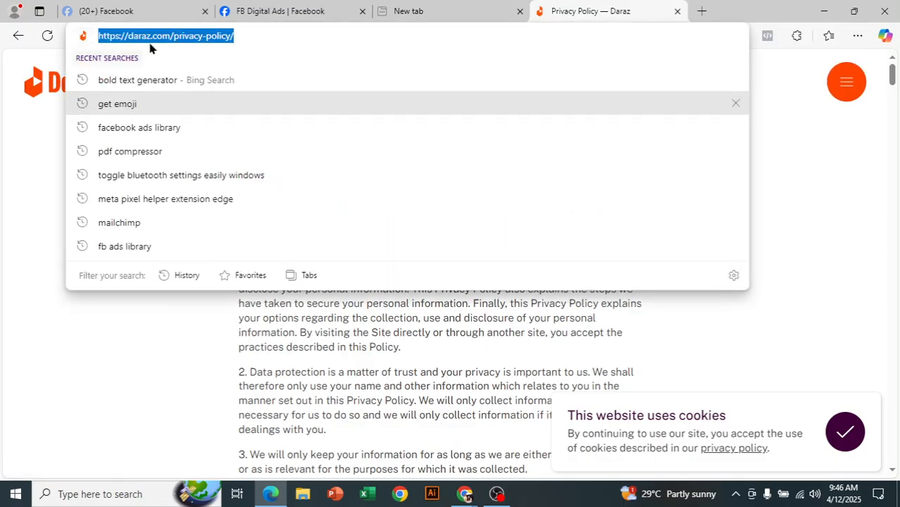
{"action": "right_click", "coordinate": [192, 36]}
{"action": "left_click", "coordinate": [229, 163]}
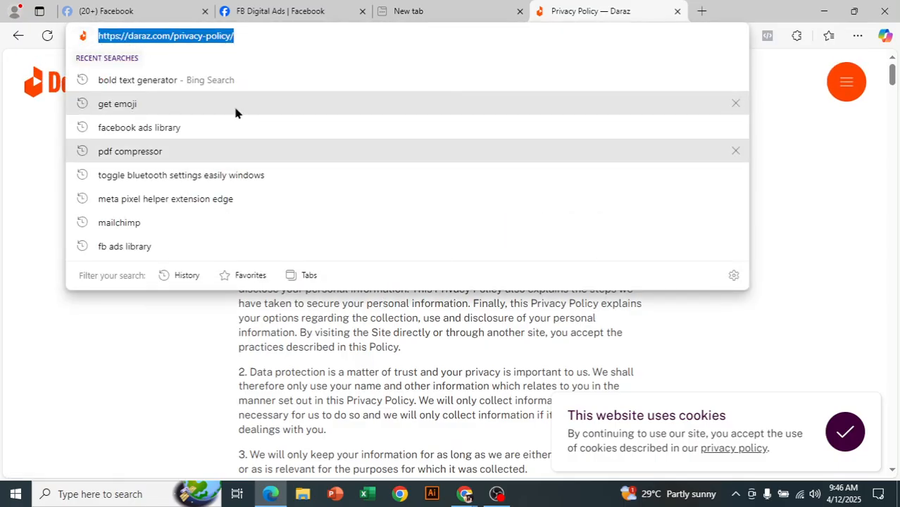
{"action": "left_click", "coordinate": [275, 11]}
{"action": "left_click", "coordinate": [536, 264]}
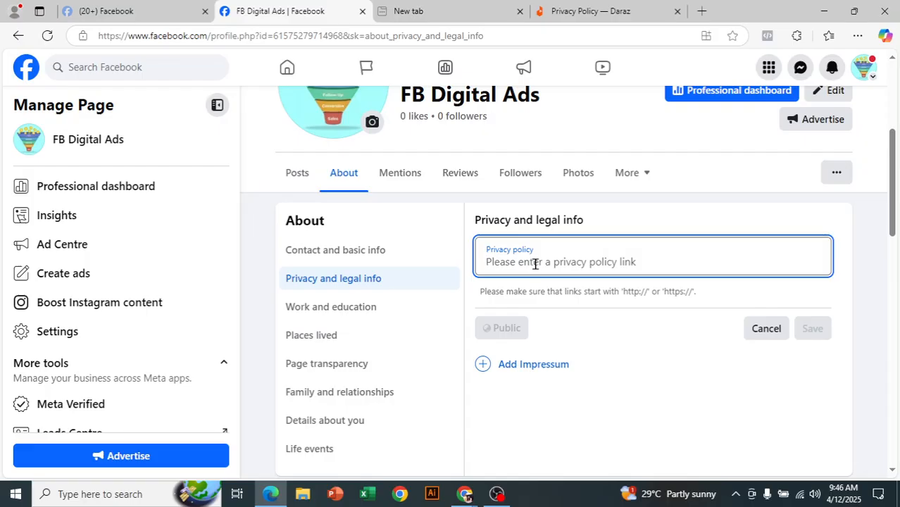
{"action": "key", "text": "ctrl+v"}
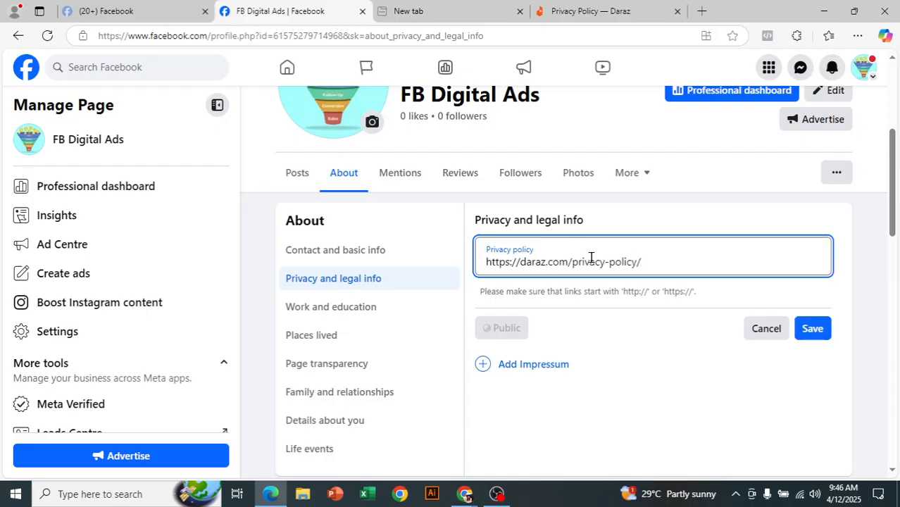
{"action": "left_click", "coordinate": [822, 332]}
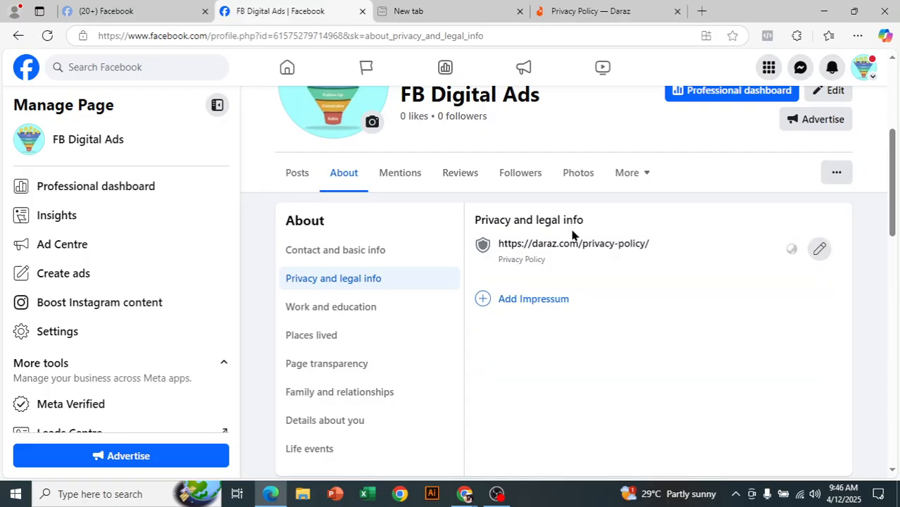
{"action": "left_click", "coordinate": [404, 313]}
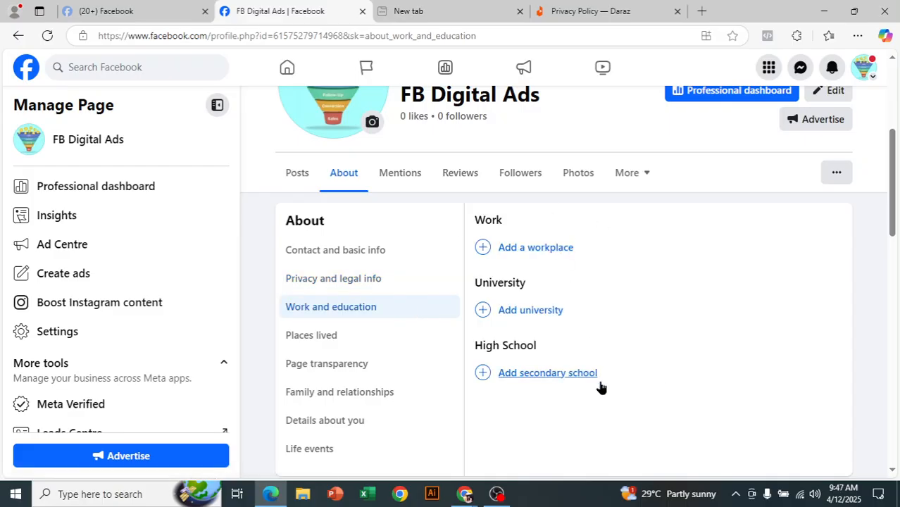
{"action": "scroll", "coordinate": [723, 289], "scroll_direction": "up", "scroll_amount": 2}
{"action": "scroll", "coordinate": [722, 289], "scroll_direction": "down", "scroll_amount": 3}
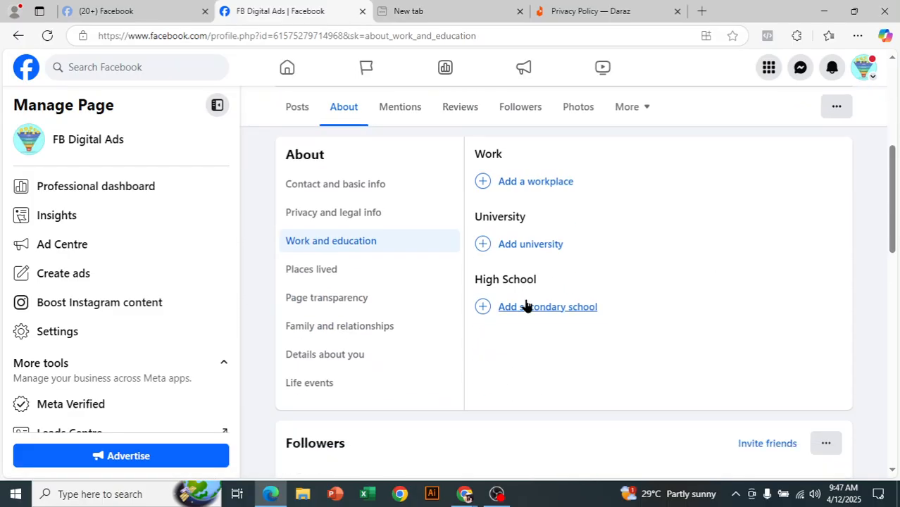
Try adding a workplace, then move to the empty Places lived section
{"action": "left_click", "coordinate": [532, 183]}
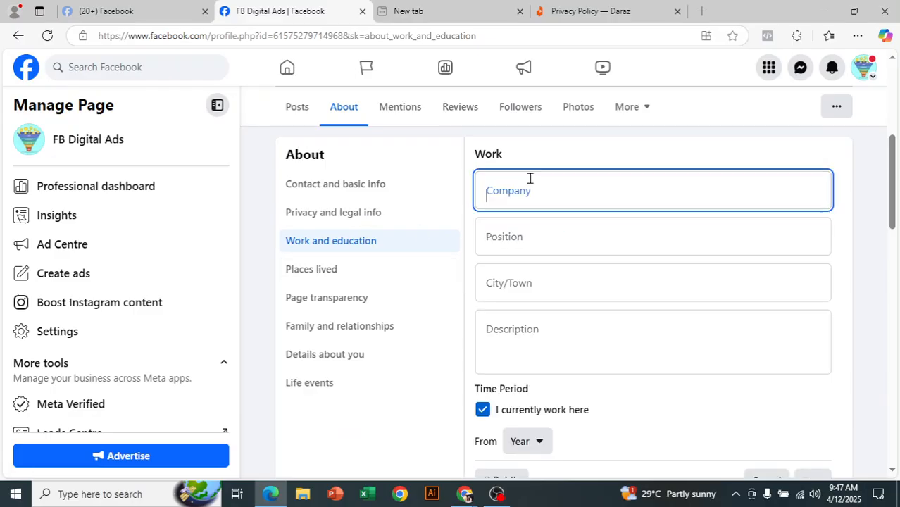
{"action": "scroll", "coordinate": [589, 283], "scroll_direction": "down", "scroll_amount": 4}
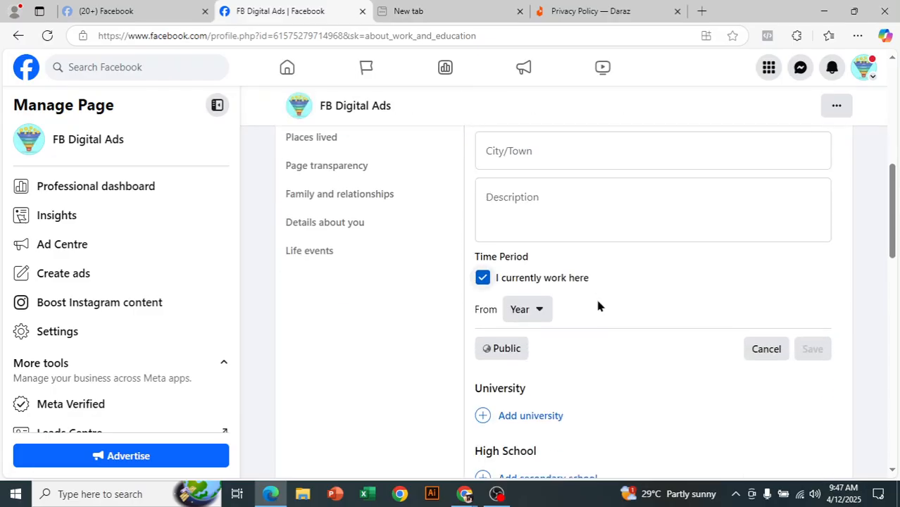
{"action": "scroll", "coordinate": [604, 339], "scroll_direction": "up", "scroll_amount": 3}
{"action": "scroll", "coordinate": [578, 338], "scroll_direction": "up", "scroll_amount": 2}
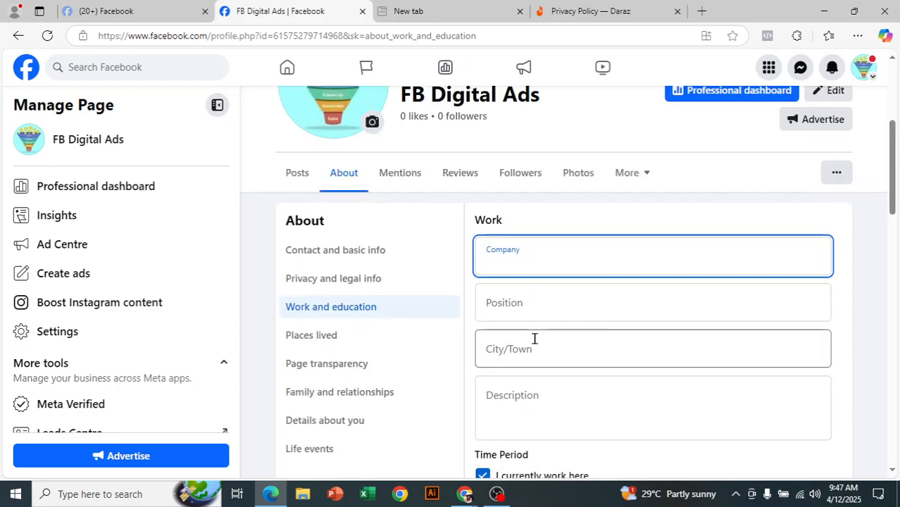
{"action": "left_click", "coordinate": [361, 342]}
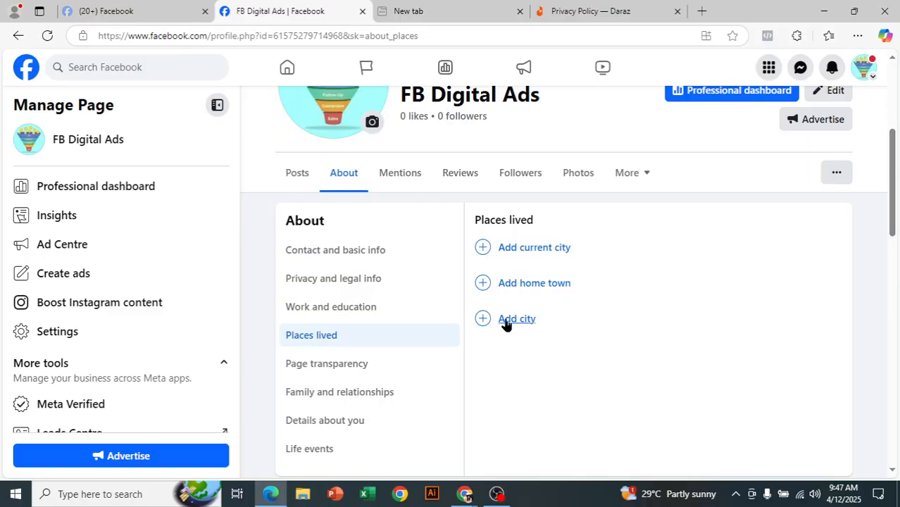
Show the page transparency details and highlight the Page ID and the no-ads notice
{"action": "scroll", "coordinate": [351, 364], "scroll_direction": "down", "scroll_amount": 1}
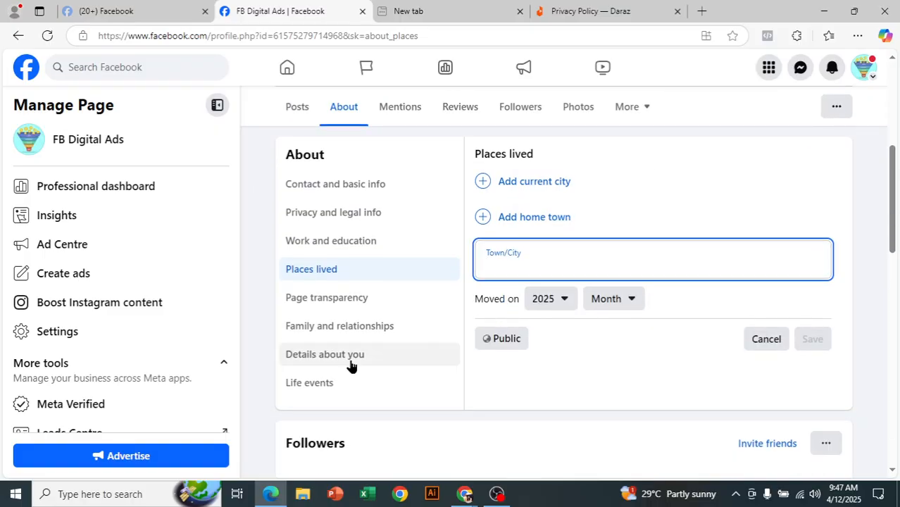
{"action": "left_click", "coordinate": [371, 298]}
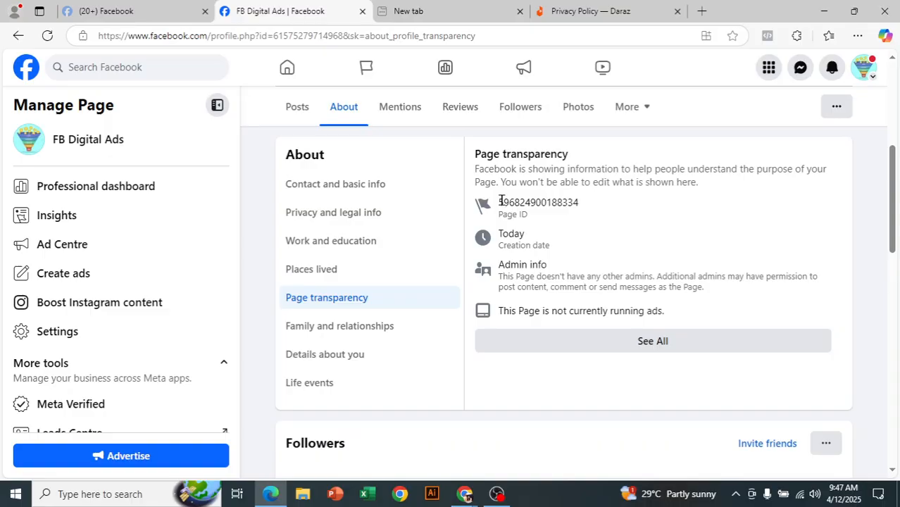
{"action": "left_click_drag", "start_coordinate": [502, 202], "coordinate": [583, 227]}
{"action": "left_click", "coordinate": [583, 227]}
{"action": "left_click_drag", "start_coordinate": [500, 313], "coordinate": [664, 312]}
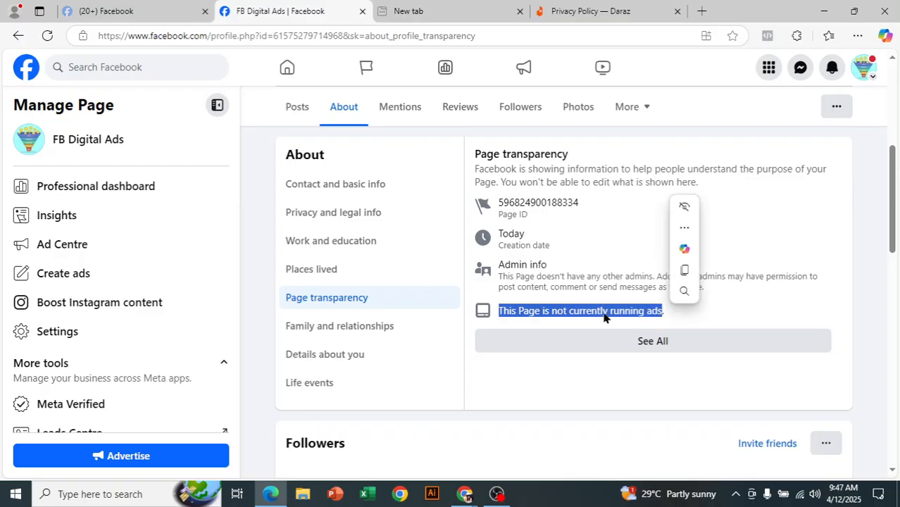
{"action": "left_click", "coordinate": [681, 318]}
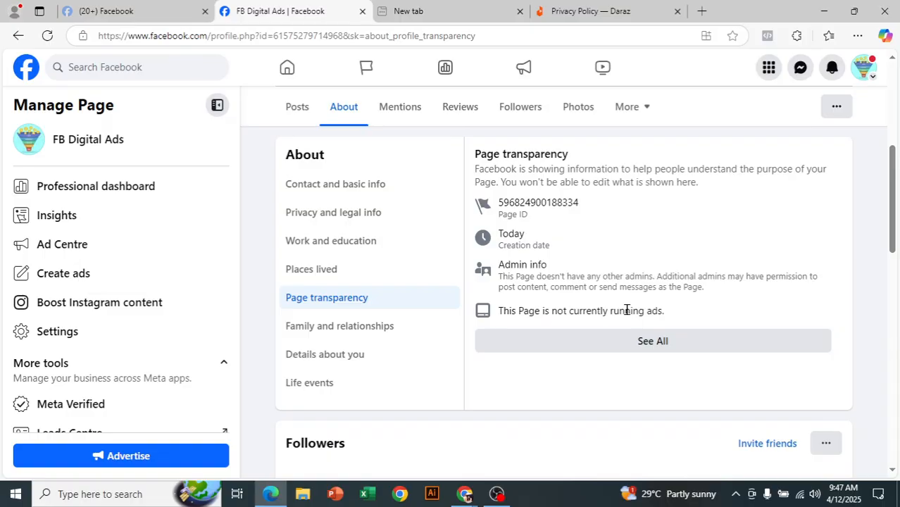
Re-highlight parts of the Page ID and running-ads notice, then open Family and relationships
{"action": "left_click_drag", "start_coordinate": [627, 310], "coordinate": [498, 312]}
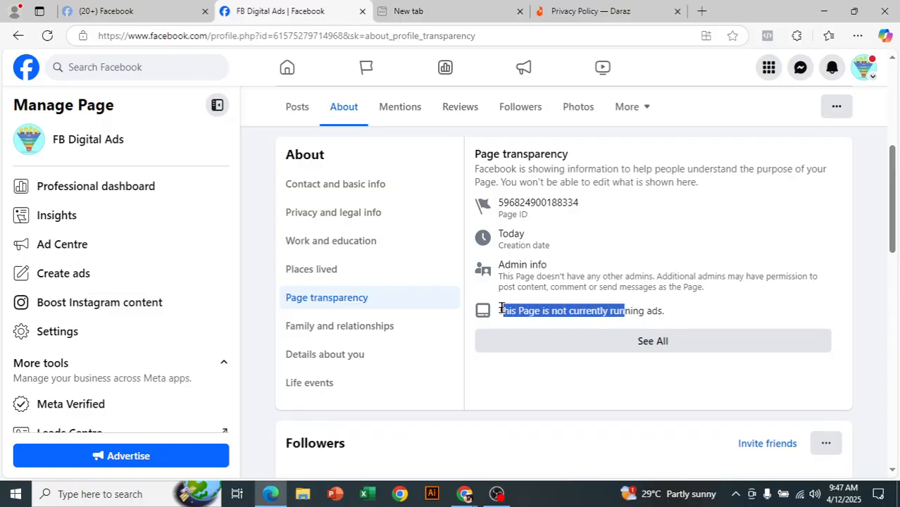
{"action": "left_click", "coordinate": [625, 307]}
{"action": "left_click_drag", "start_coordinate": [667, 311], "coordinate": [498, 312]}
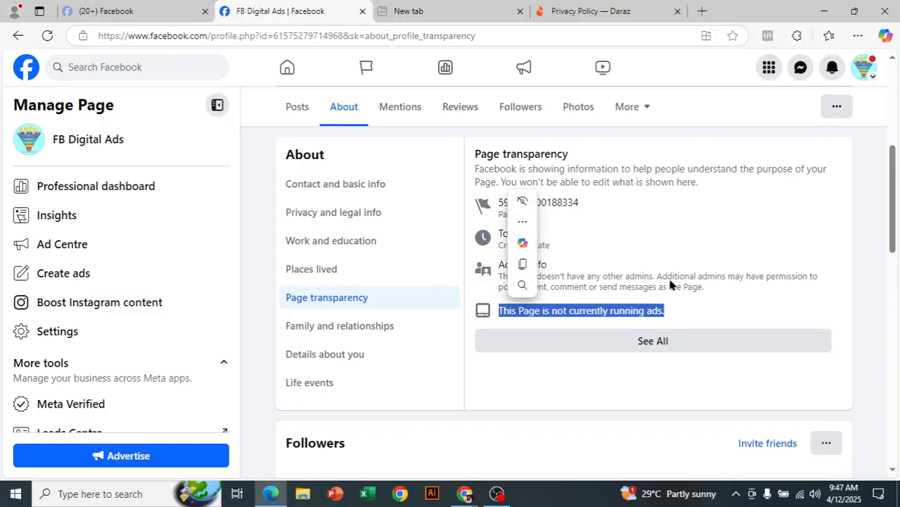
{"action": "left_click", "coordinate": [673, 276]}
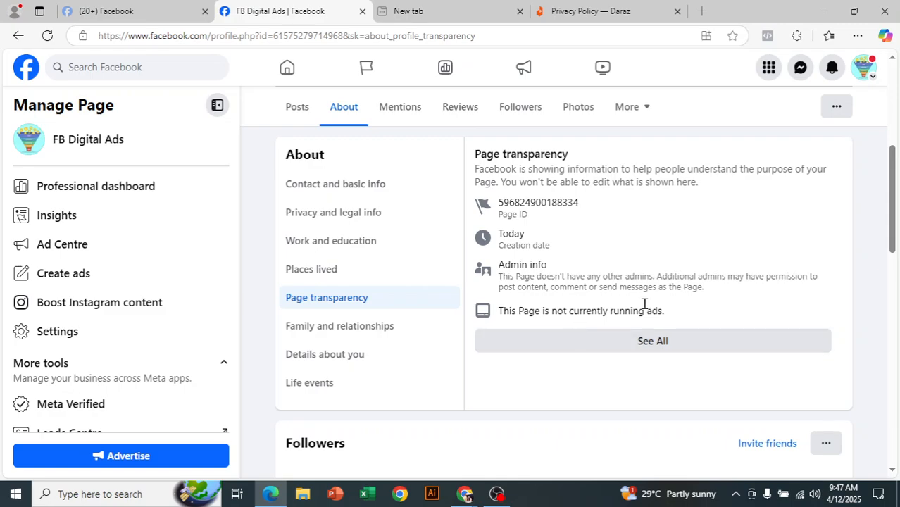
{"action": "left_click_drag", "start_coordinate": [556, 203], "coordinate": [580, 203]}
{"action": "left_click", "coordinate": [653, 282]}
{"action": "left_click_drag", "start_coordinate": [561, 310], "coordinate": [684, 310]}
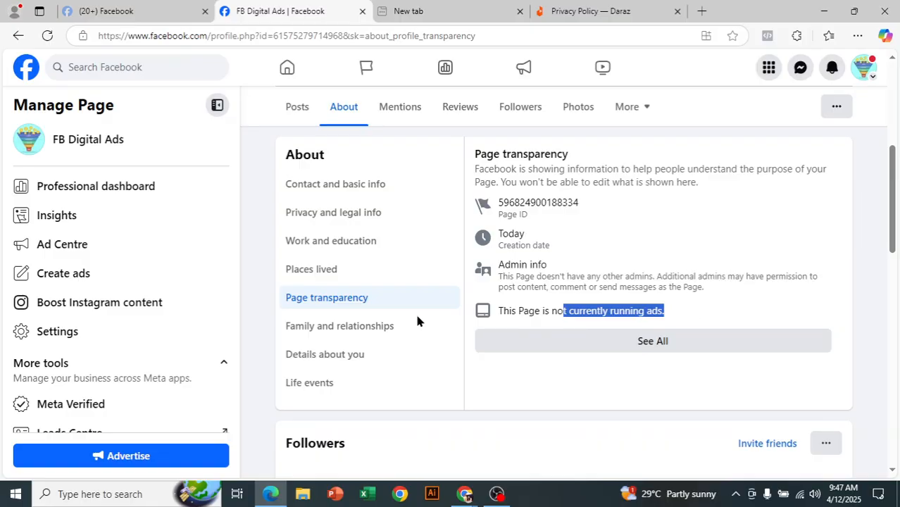
{"action": "left_click", "coordinate": [705, 273]}
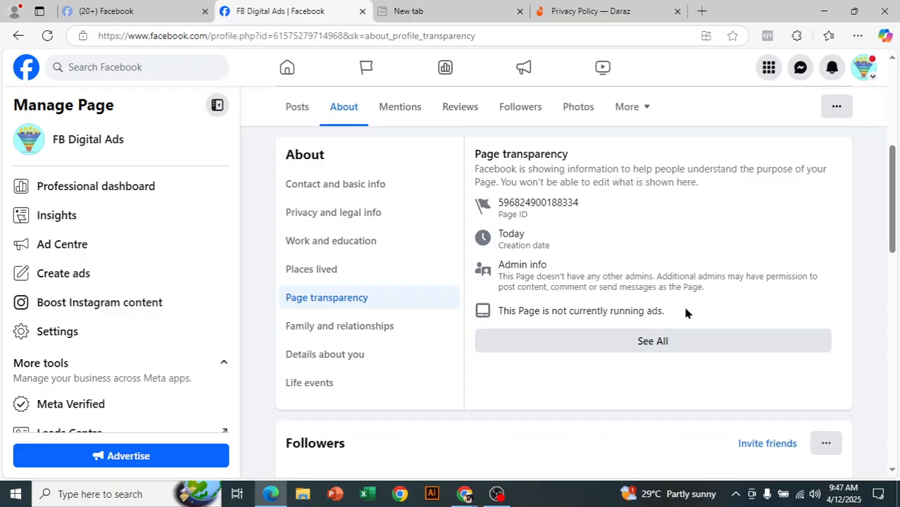
{"action": "left_click", "coordinate": [347, 336]}
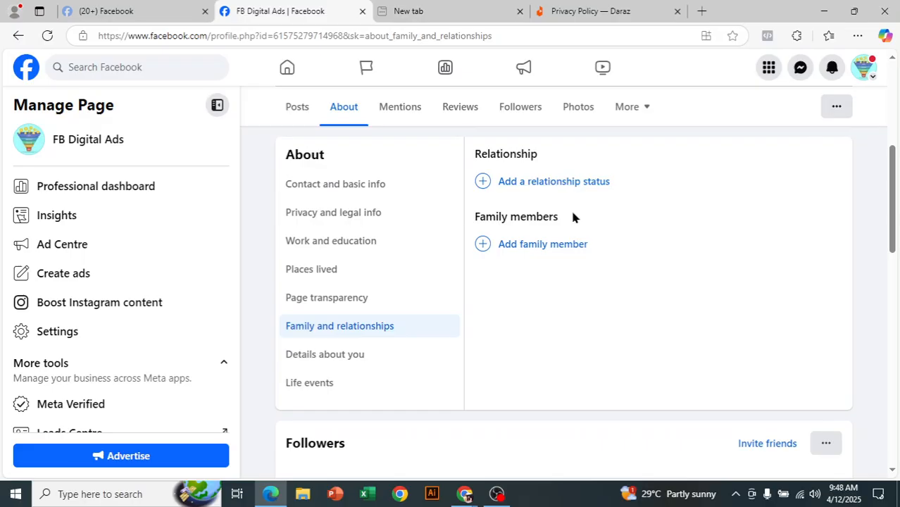
Start an About You entry under Details about you, then cancel it, leaving it blank
{"action": "left_click", "coordinate": [309, 357]}
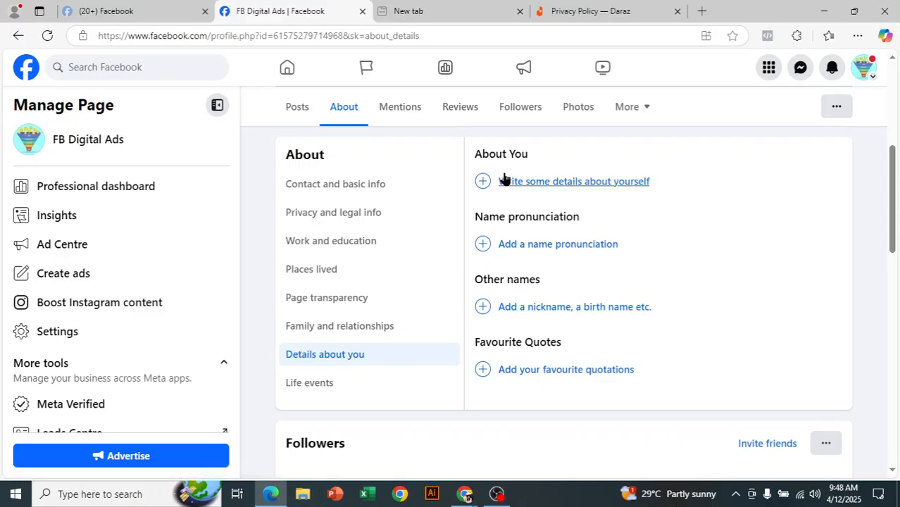
{"action": "left_click", "coordinate": [592, 183]}
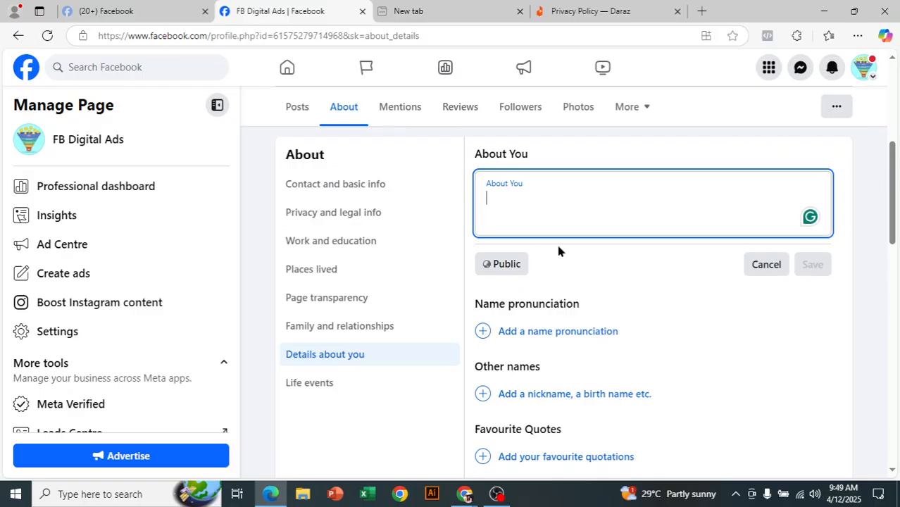
{"action": "scroll", "coordinate": [556, 252], "scroll_direction": "down", "scroll_amount": 1}
{"action": "scroll", "coordinate": [556, 252], "scroll_direction": "down", "scroll_amount": 1}
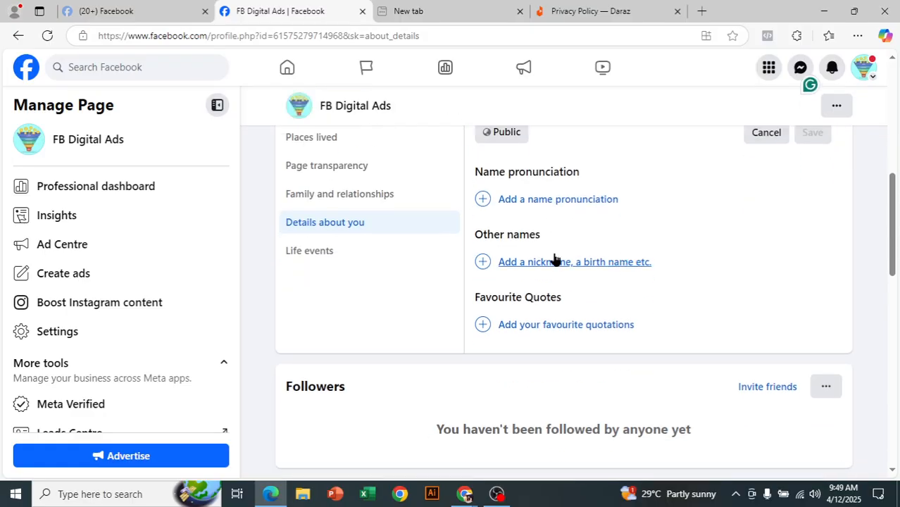
{"action": "scroll", "coordinate": [556, 258], "scroll_direction": "up", "scroll_amount": 1}
{"action": "scroll", "coordinate": [591, 191], "scroll_direction": "up", "scroll_amount": 1}
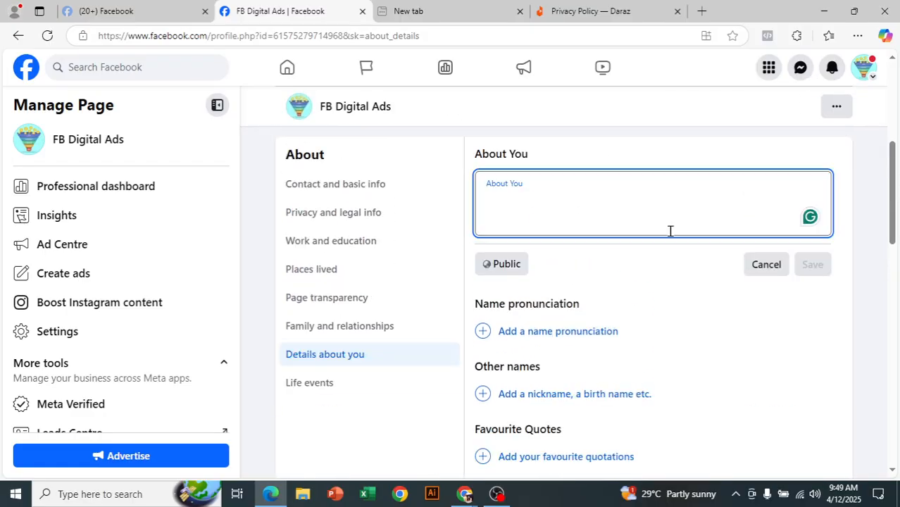
{"action": "left_click", "coordinate": [772, 267]}
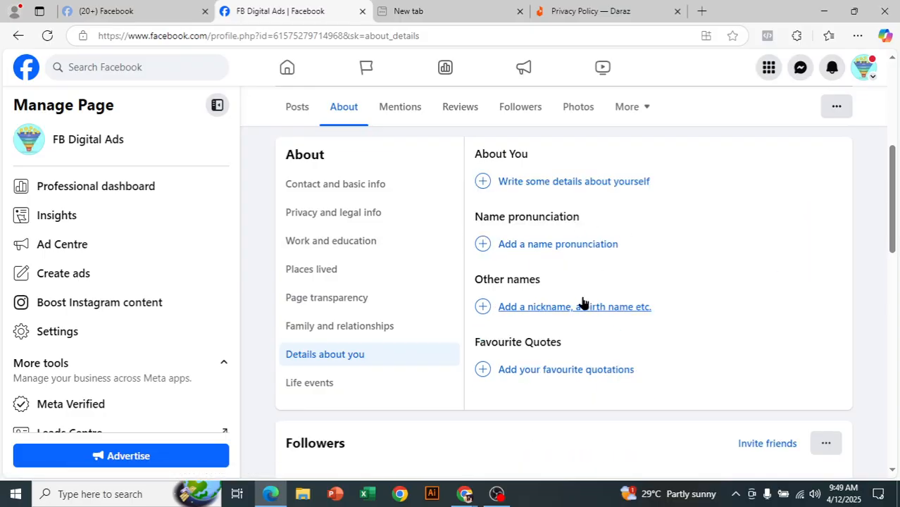
Go to the Life events section of the About tab
{"action": "left_click", "coordinate": [334, 386]}
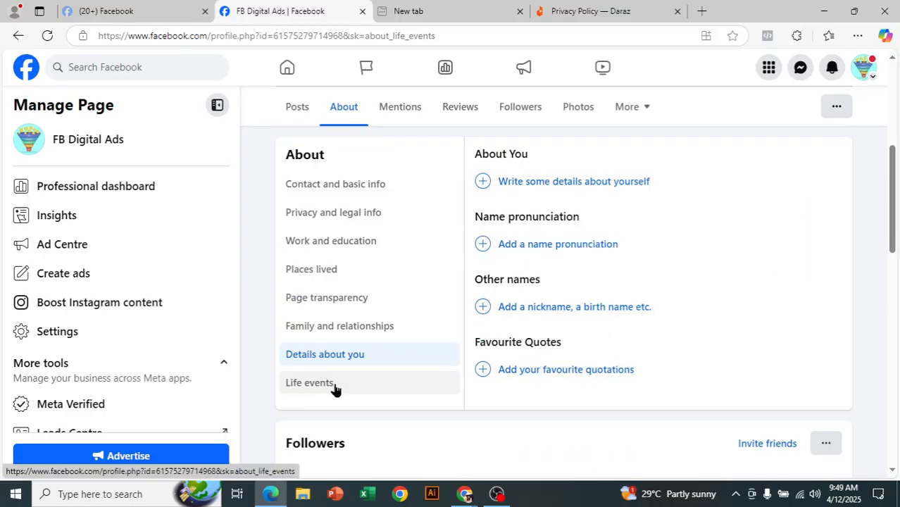
{"action": "scroll", "coordinate": [406, 310], "scroll_direction": "down", "scroll_amount": 3}
{"action": "scroll", "coordinate": [406, 308], "scroll_direction": "up", "scroll_amount": 4}
{"action": "scroll", "coordinate": [405, 308], "scroll_direction": "up", "scroll_amount": 3}
Return to the FB Digital Ads Page's Posts tab and scan its overview
{"action": "left_click", "coordinate": [297, 307]}
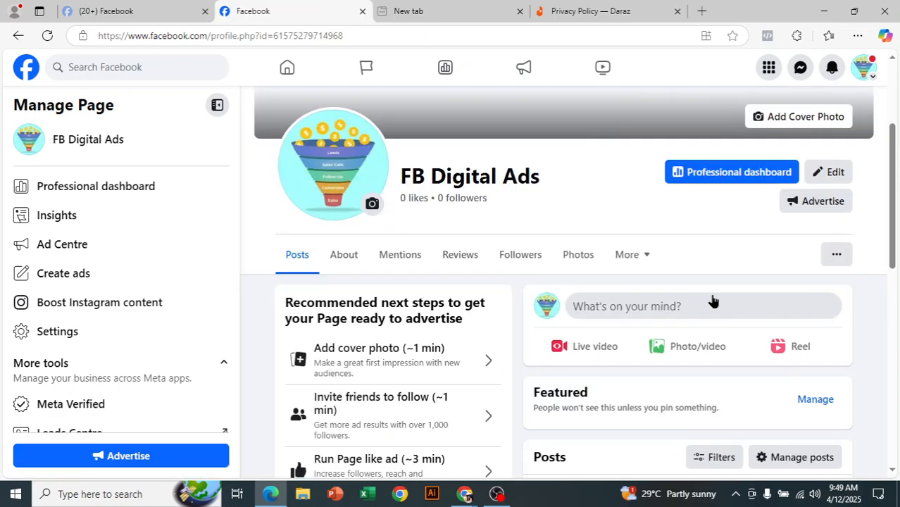
{"action": "scroll", "coordinate": [685, 304], "scroll_direction": "down", "scroll_amount": 10}
{"action": "scroll", "coordinate": [675, 311], "scroll_direction": "up", "scroll_amount": 12}
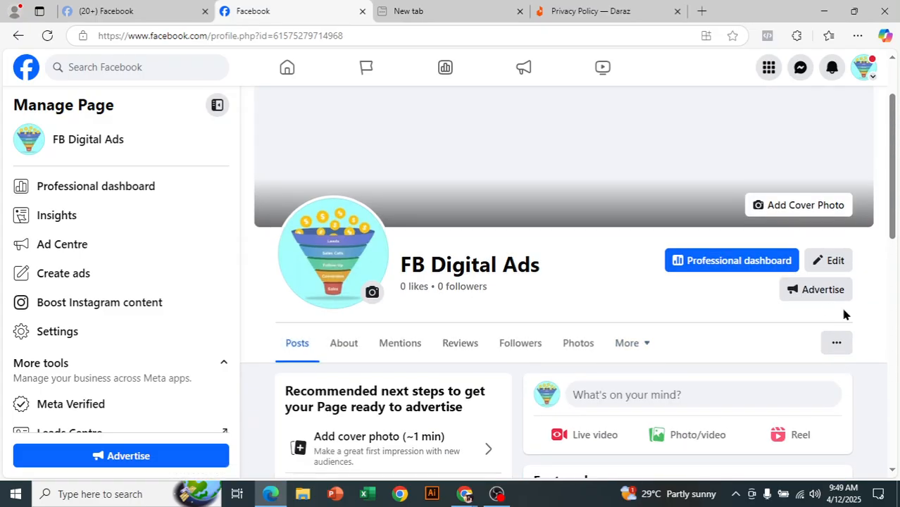
{"action": "scroll", "coordinate": [841, 305], "scroll_direction": "down", "scroll_amount": 1}
Preview the page through View As and look over its Intro details
{"action": "left_click", "coordinate": [838, 215]}
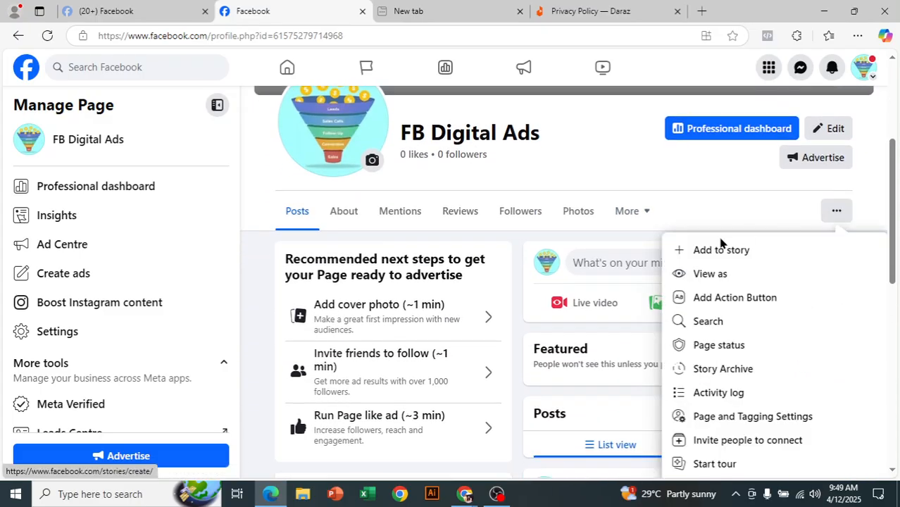
{"action": "left_click", "coordinate": [726, 284]}
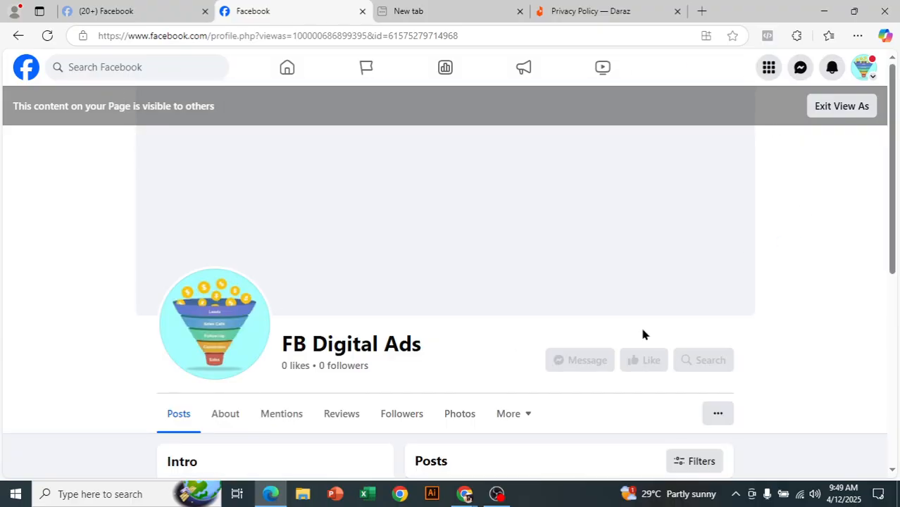
{"action": "scroll", "coordinate": [773, 320], "scroll_direction": "down", "scroll_amount": 3}
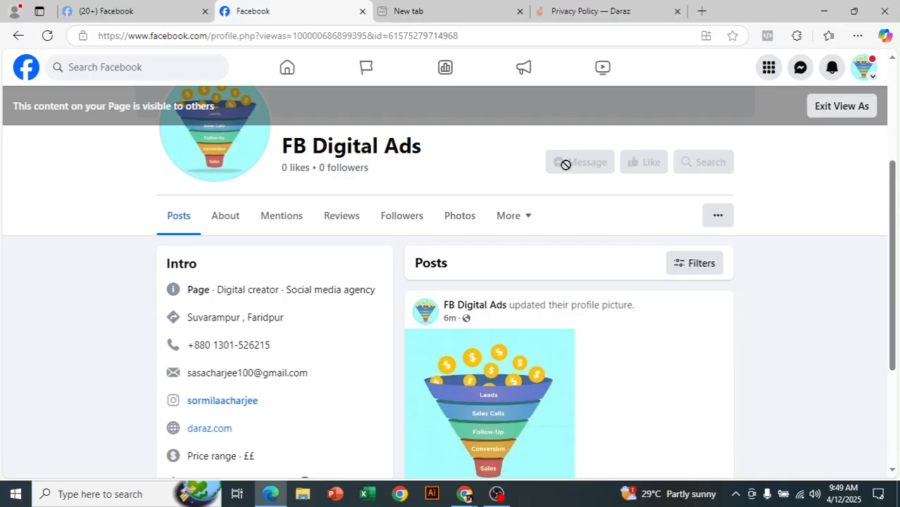
{"action": "scroll", "coordinate": [696, 282], "scroll_direction": "down", "scroll_amount": 1}
{"action": "scroll", "coordinate": [696, 281], "scroll_direction": "down", "scroll_amount": 2}
{"action": "scroll", "coordinate": [696, 282], "scroll_direction": "up", "scroll_amount": 2}
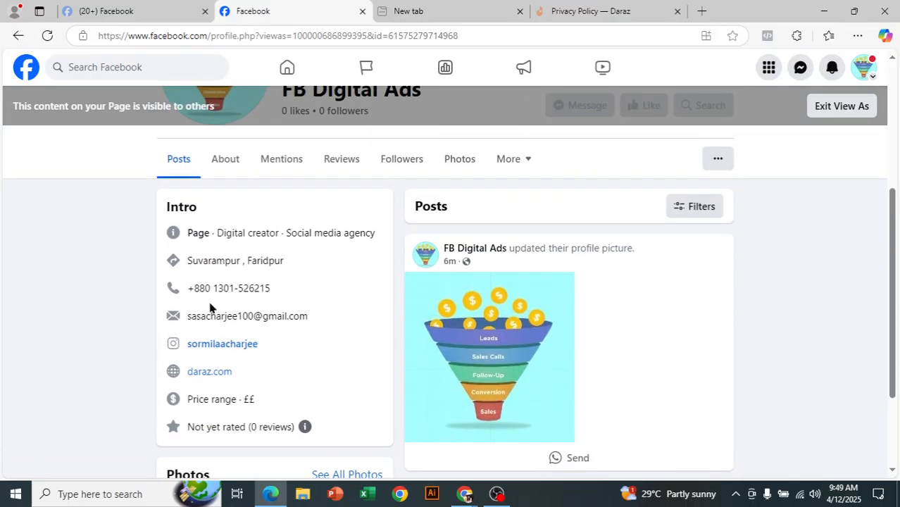
{"action": "scroll", "coordinate": [279, 310], "scroll_direction": "down", "scroll_amount": 2}
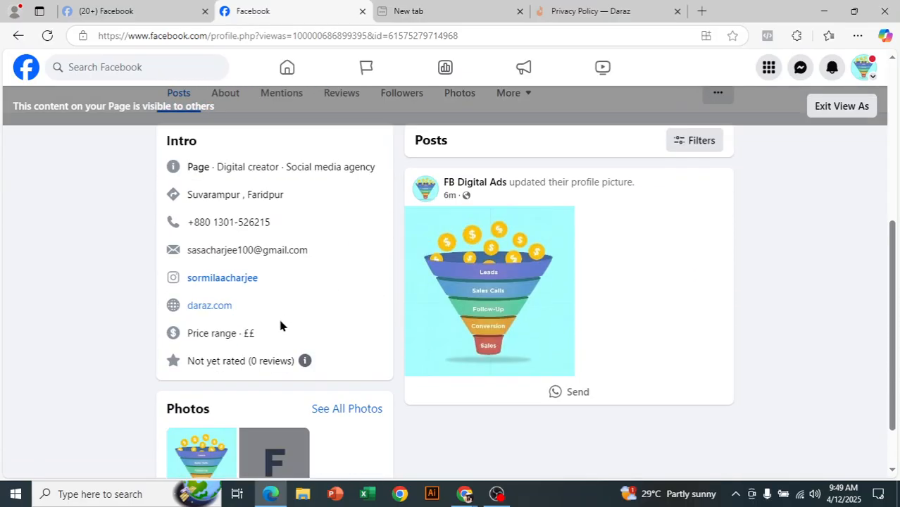
{"action": "scroll", "coordinate": [627, 362], "scroll_direction": "up", "scroll_amount": 5}
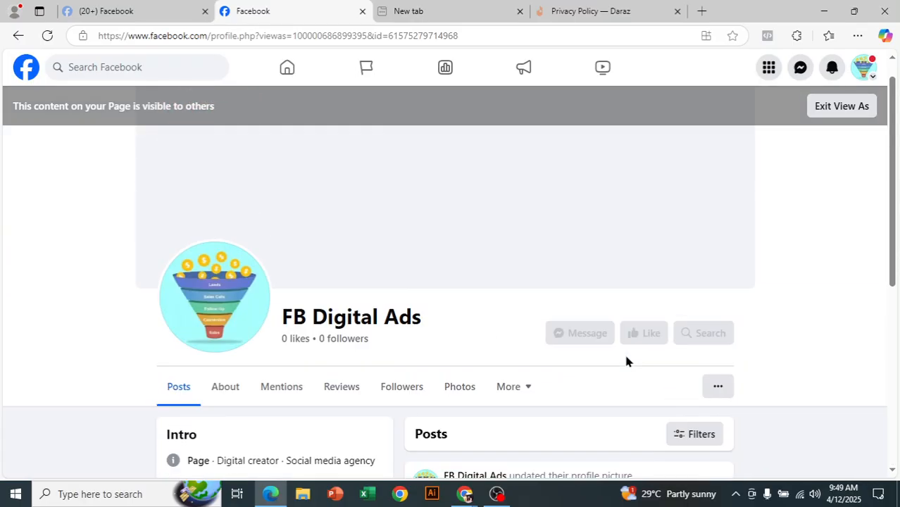
Exit View As to return to the page's own management view
{"action": "left_click", "coordinate": [825, 110]}
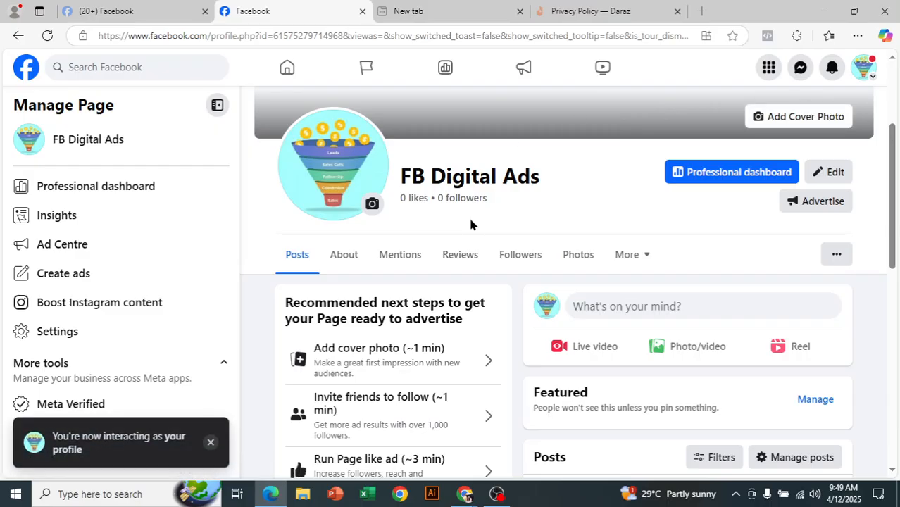
{"action": "scroll", "coordinate": [567, 250], "scroll_direction": "down", "scroll_amount": 3}
{"action": "scroll", "coordinate": [568, 252], "scroll_direction": "down", "scroll_amount": 4}
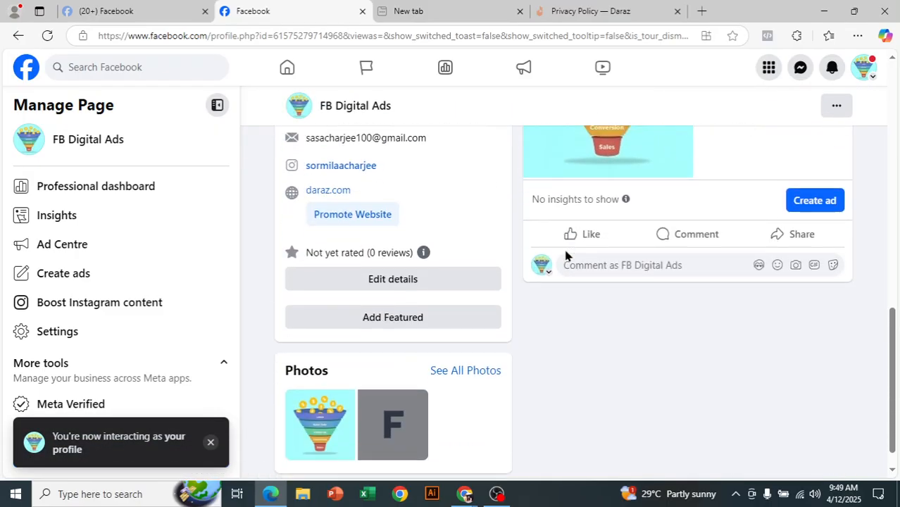
{"action": "scroll", "coordinate": [482, 356], "scroll_direction": "up", "scroll_amount": 7}
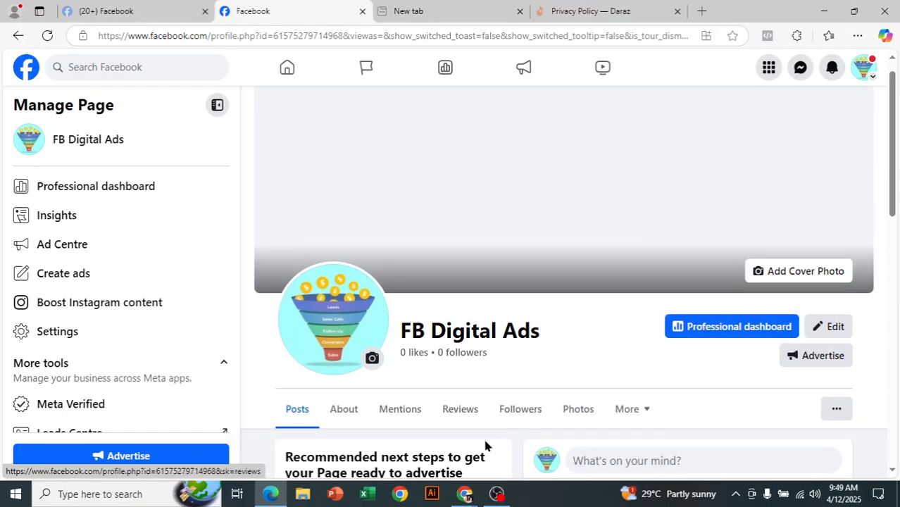